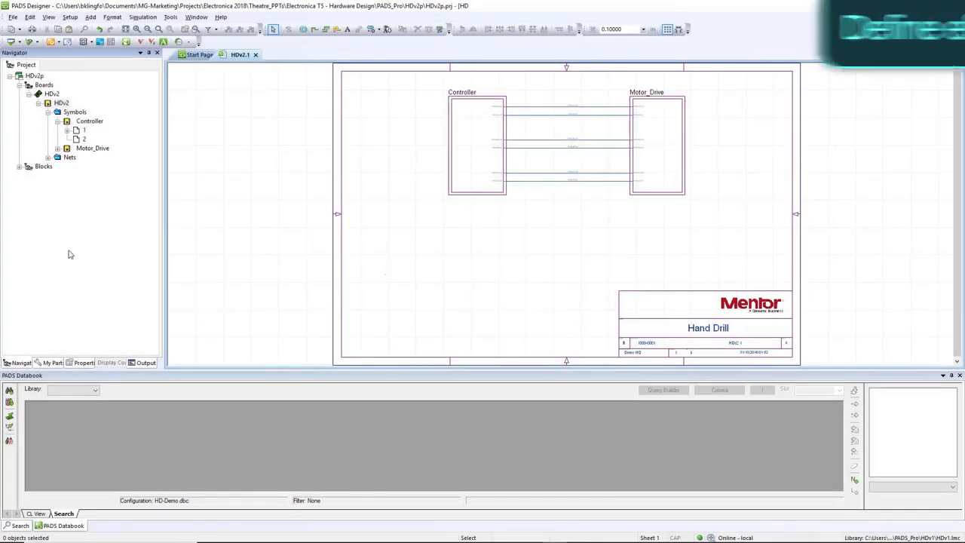
Step: Place the LT1117CST-5#PBF regulator from the ICs library between C2 and C1 in the Controller schematic, with its IN pin on the BAT+ net
double_click(469, 169)
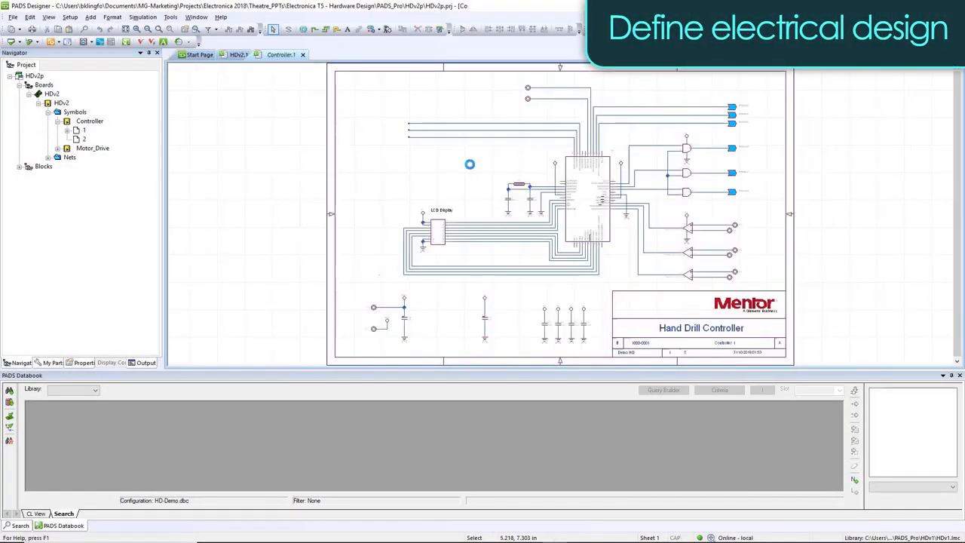
scroll(449, 333, up, 4)
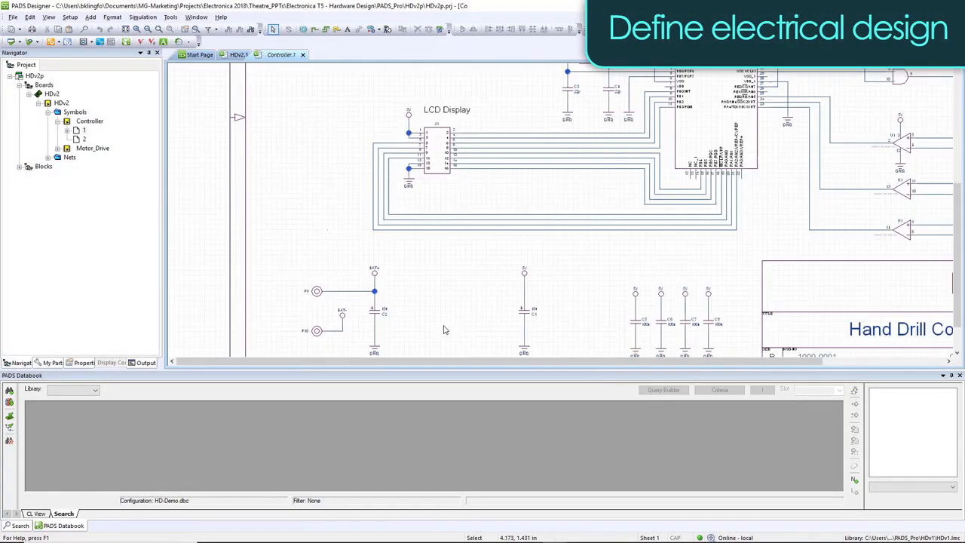
click(72, 390)
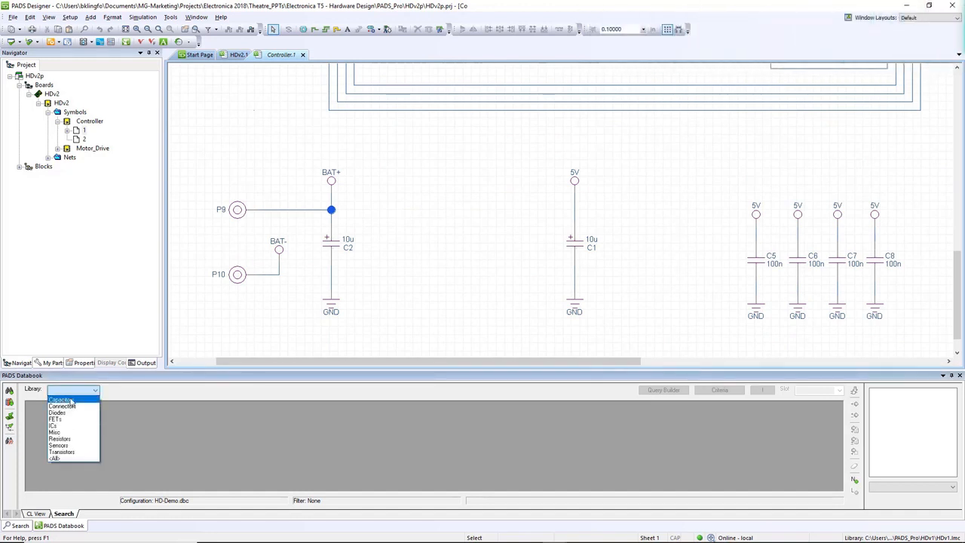
click(68, 426)
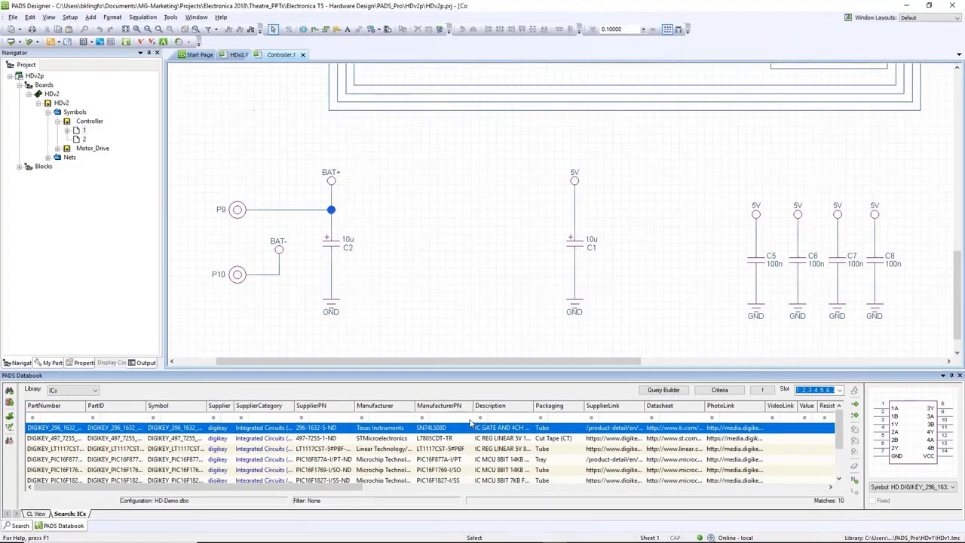
click(490, 419)
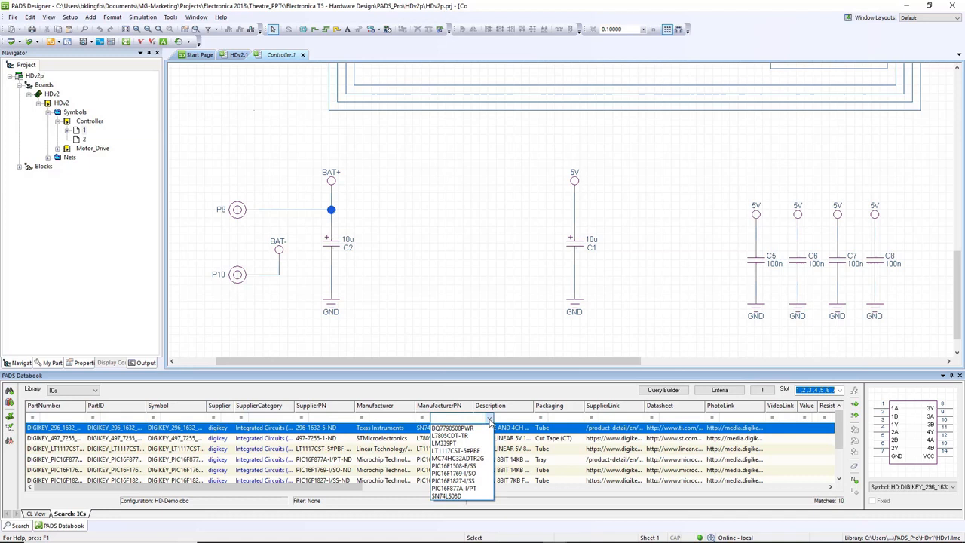
click(474, 450)
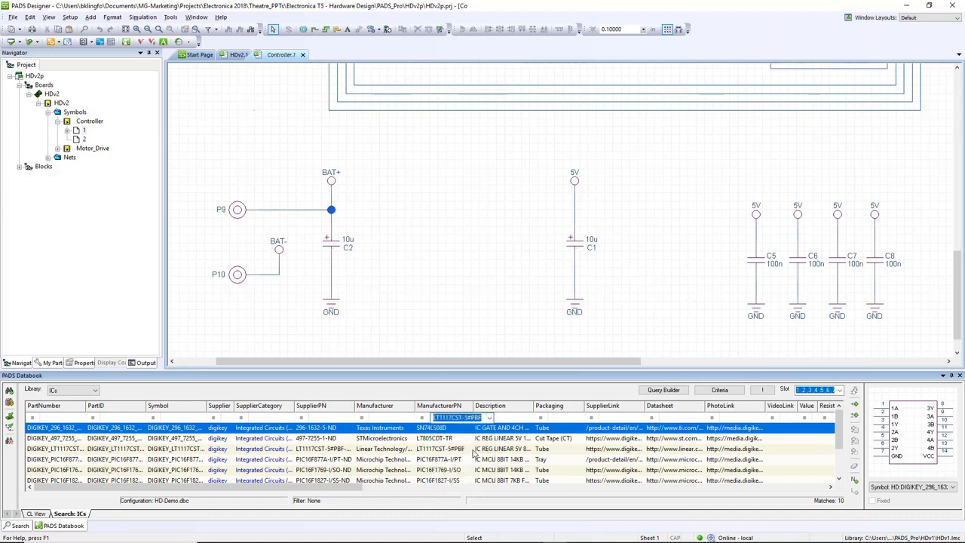
click(486, 431)
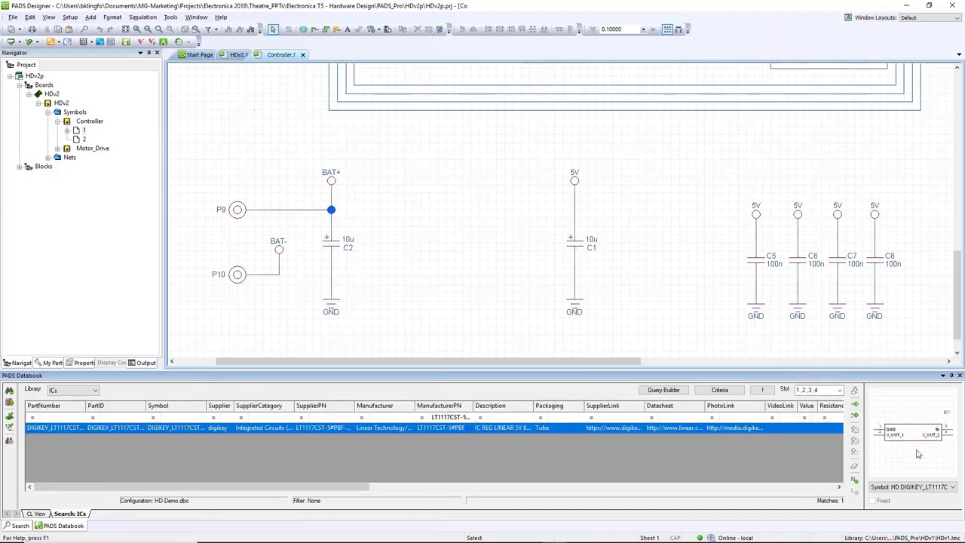
mouse_move(910, 435)
mouse_down()
mouse_move(469, 263)
mouse_move(370, 207)
mouse_move(441, 219)
mouse_move(368, 219)
mouse_up()
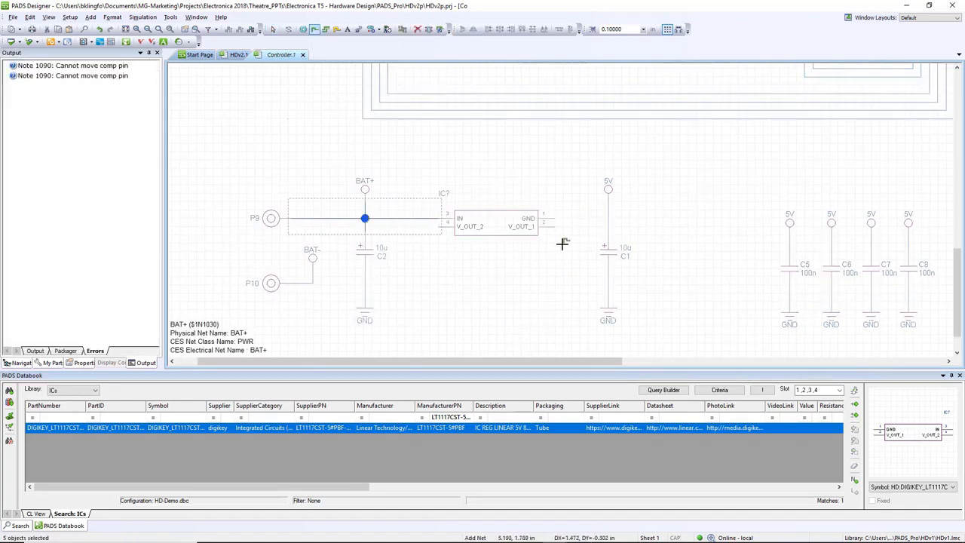
Step: Wire the regulator's V_OUT_1 and V_OUT_2 pins to the 5V net above C1
drag(556, 226, 431, 248)
drag(432, 248, 427, 229)
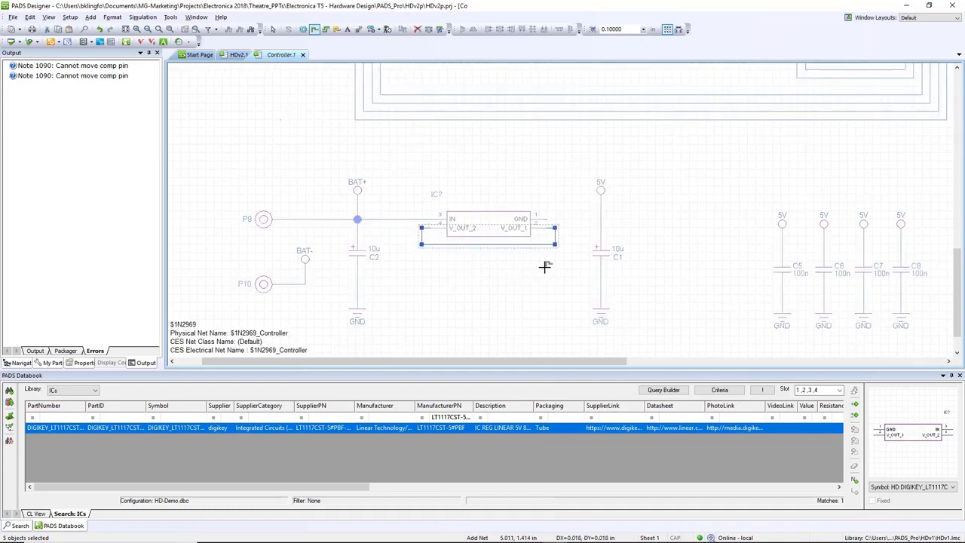
drag(557, 228, 600, 228)
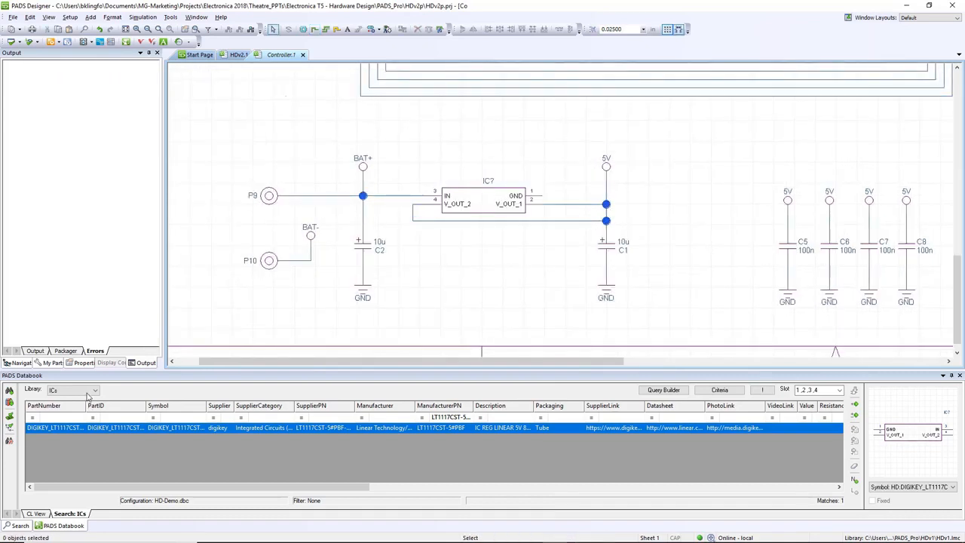
Step: Find the 4700 and 22000 ohm parts in the Resistors library and place both resistors below the regulator
click(88, 391)
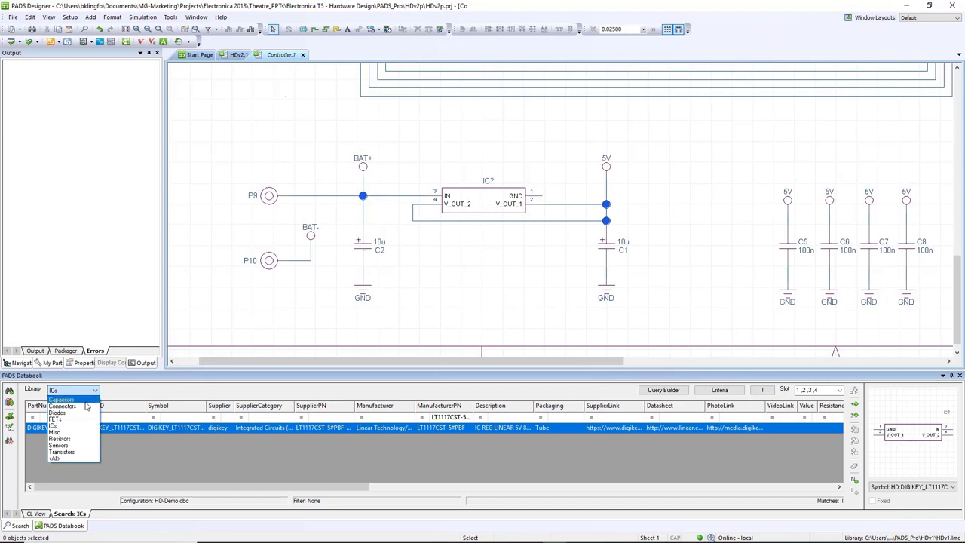
click(68, 441)
drag(757, 419, 783, 419)
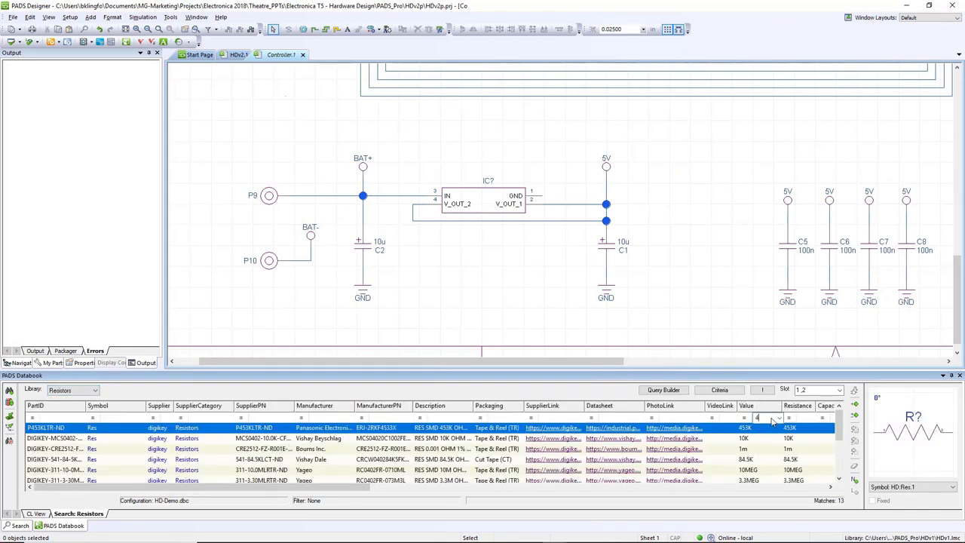
key(Return)
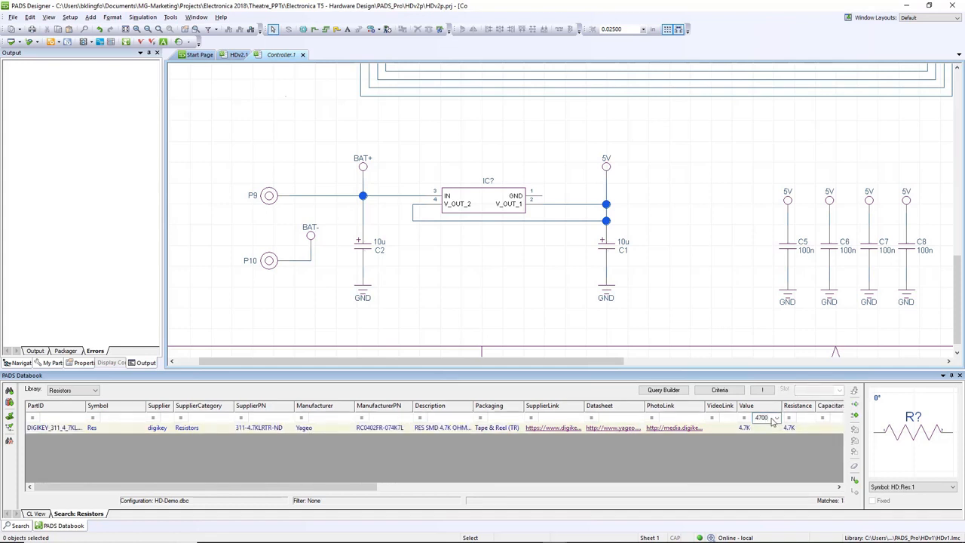
drag(911, 440, 448, 245)
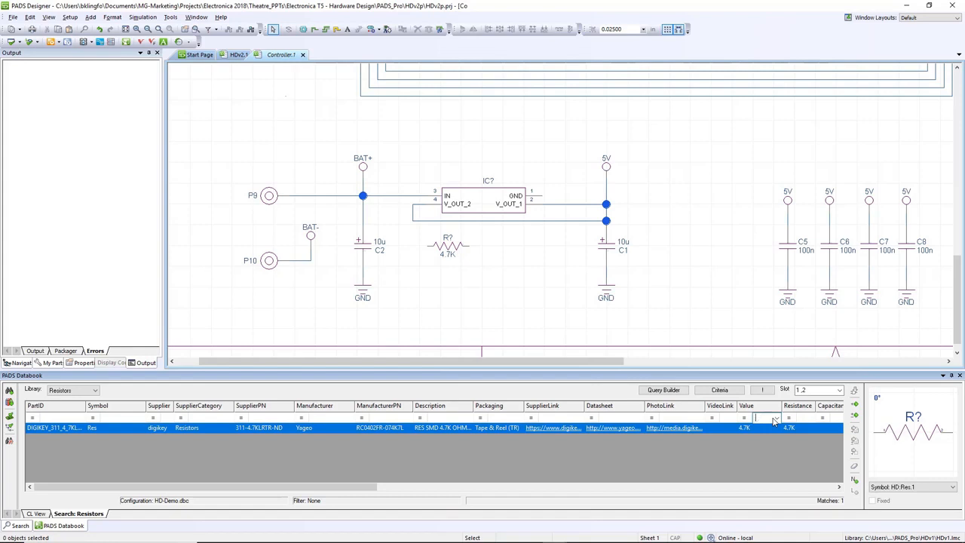
key(Return)
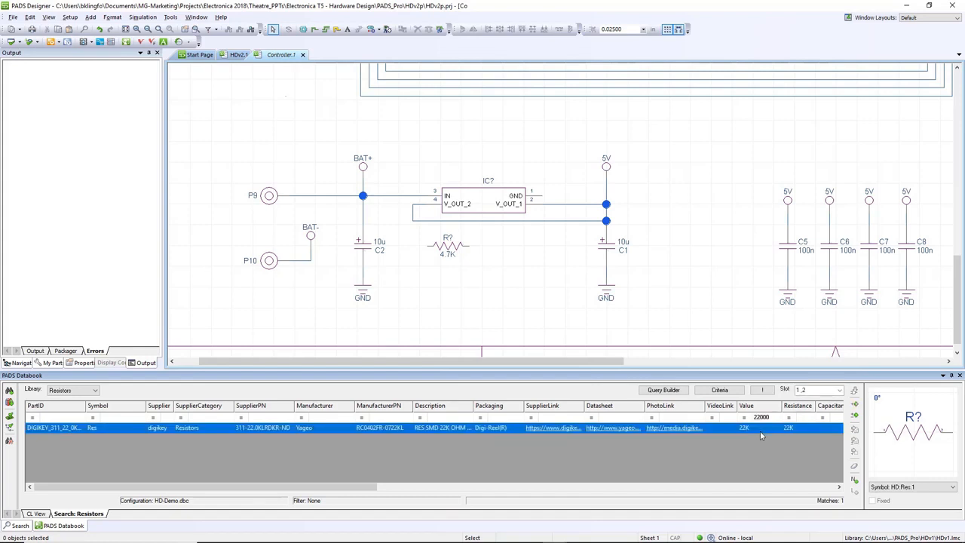
drag(790, 425, 551, 272)
Step: Wire the 4.7K resistor to V_OUT_2, the regulator's GND pin to the junction between both resistors, and the 22K resistor to GND
mouse_move(445, 249)
mouse_down()
mouse_move(436, 284)
mouse_move(449, 276)
mouse_move(419, 249)
mouse_move(414, 210)
mouse_up()
mouse_move(544, 193)
mouse_down()
mouse_move(548, 249)
mouse_move(508, 242)
mouse_move(475, 263)
mouse_up()
drag(534, 263, 507, 263)
drag(577, 264, 608, 263)
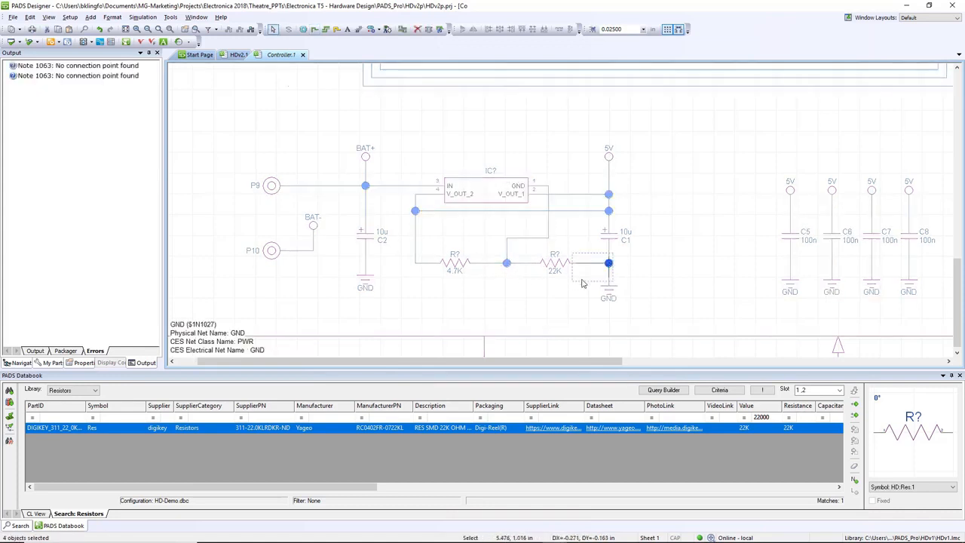
click(581, 284)
click(137, 30)
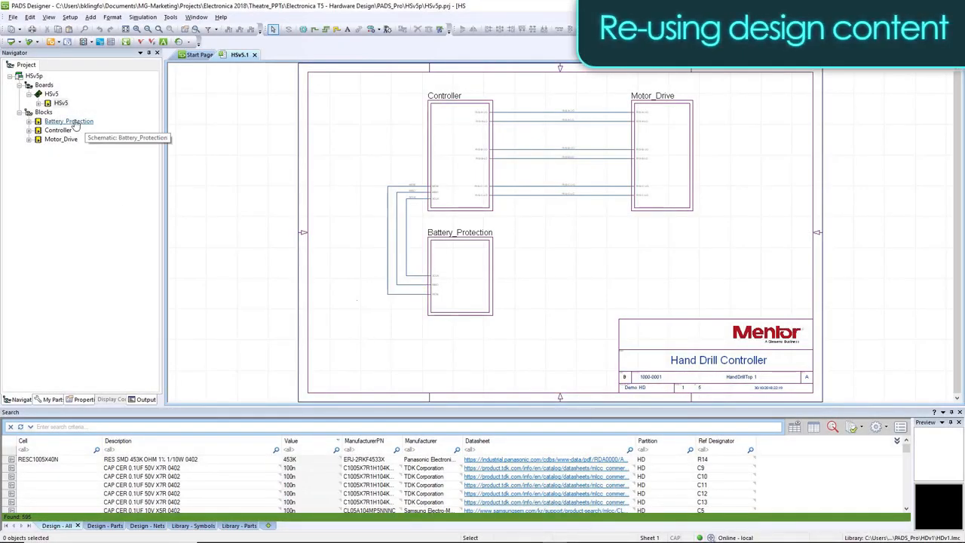
Step: Review the Battery_Protection schematic in the HSv5p project and copy that block into the HDv2p project
double_click(453, 285)
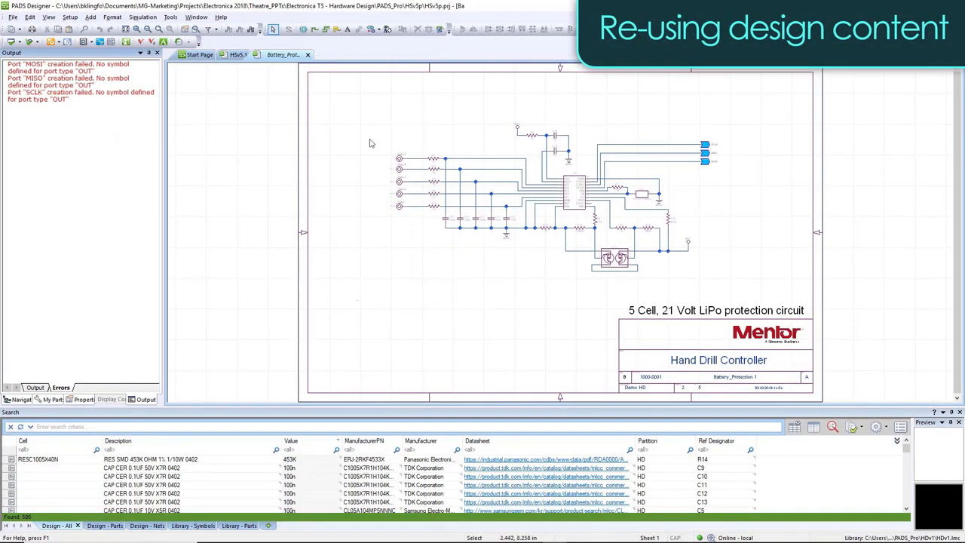
click(308, 54)
right_click(79, 167)
click(102, 263)
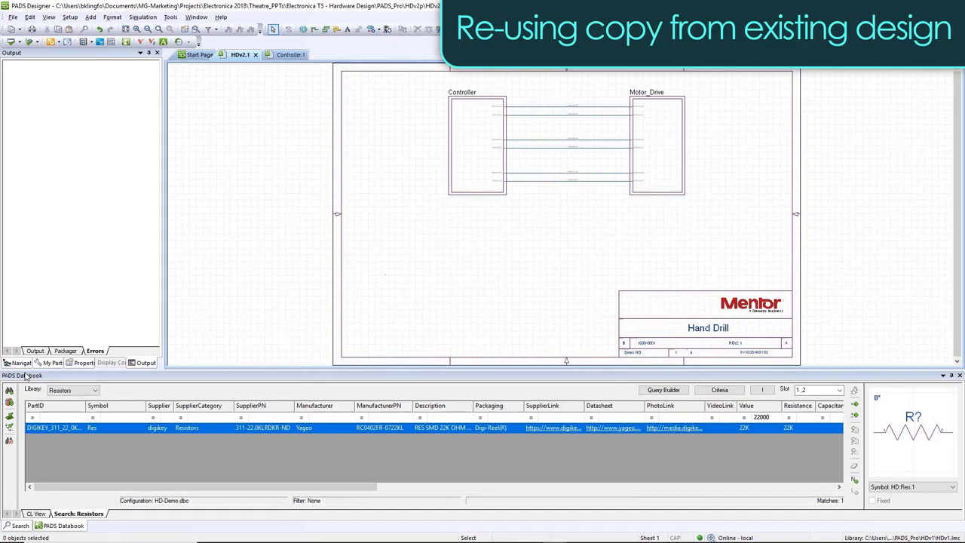
click(20, 363)
right_click(43, 130)
click(71, 177)
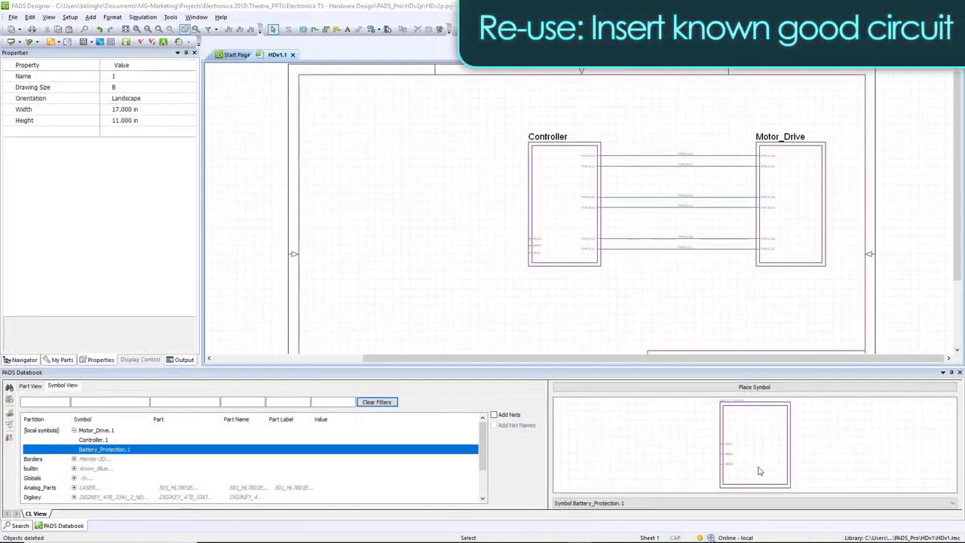
Step: Place the local Battery_Protection.1 symbol on the top-level sheet beside the Controller block
drag(754, 445, 350, 234)
scroll(407, 198, up, 3)
key(Escape)
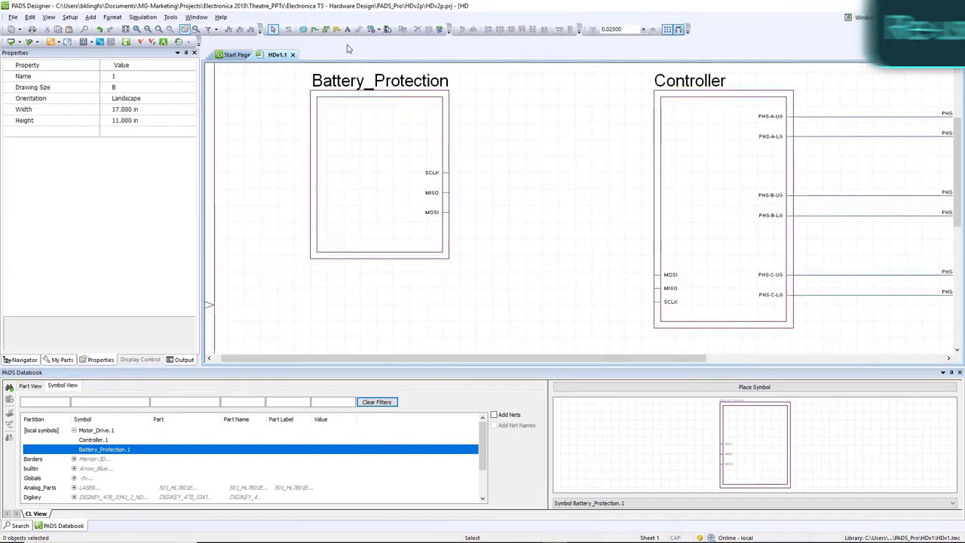
Step: Connect the SCLK, MISO and MOSI pins of Battery_Protection to the matching Controller pins with a multi-net connection
click(325, 29)
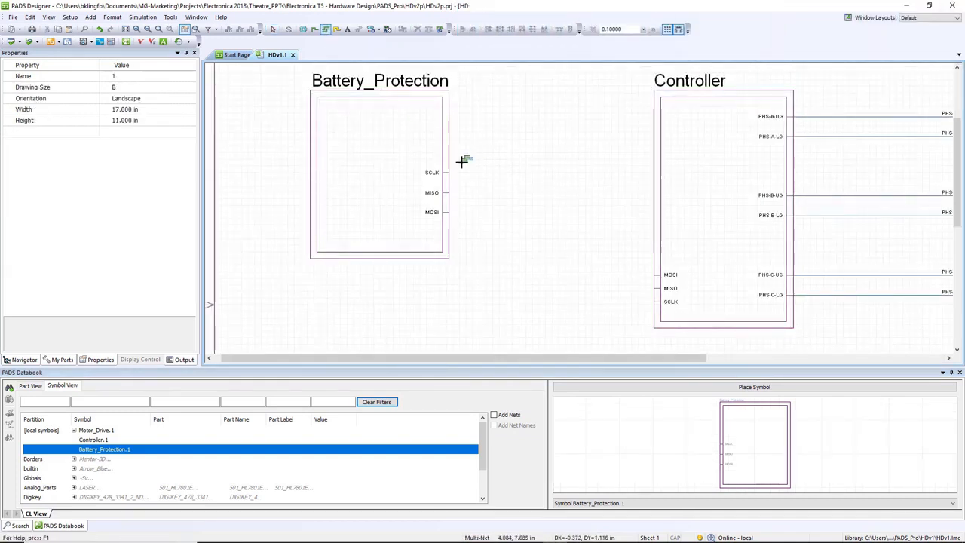
drag(468, 156, 443, 216)
drag(641, 316, 549, 242)
key(Escape)
Step: Propagate the Battery_Protection block's pin names to its connected nets
click(393, 212)
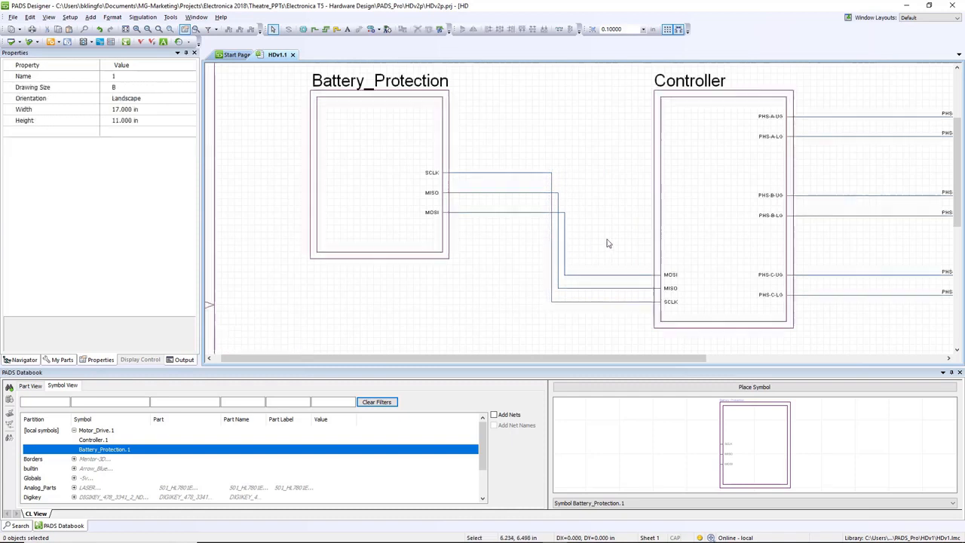
right_click(393, 212)
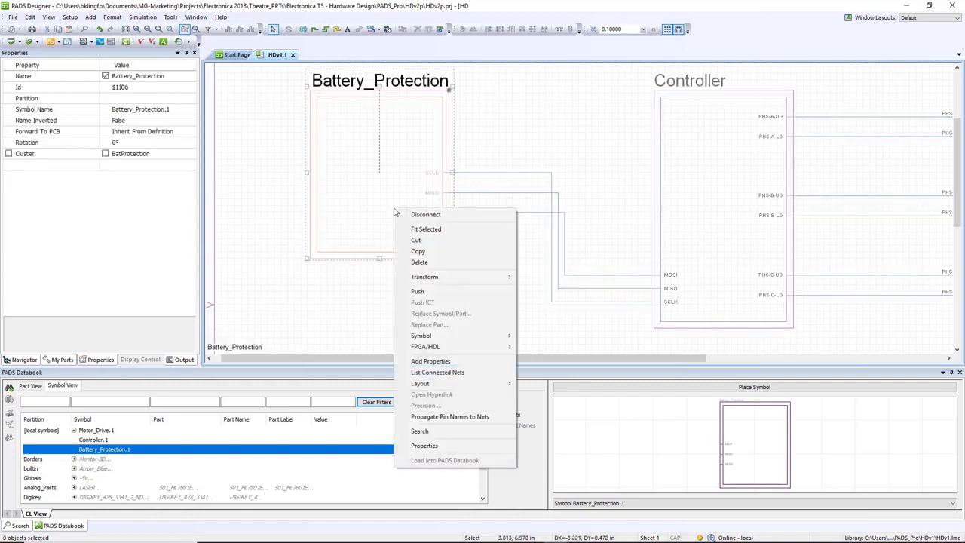
click(449, 416)
click(495, 273)
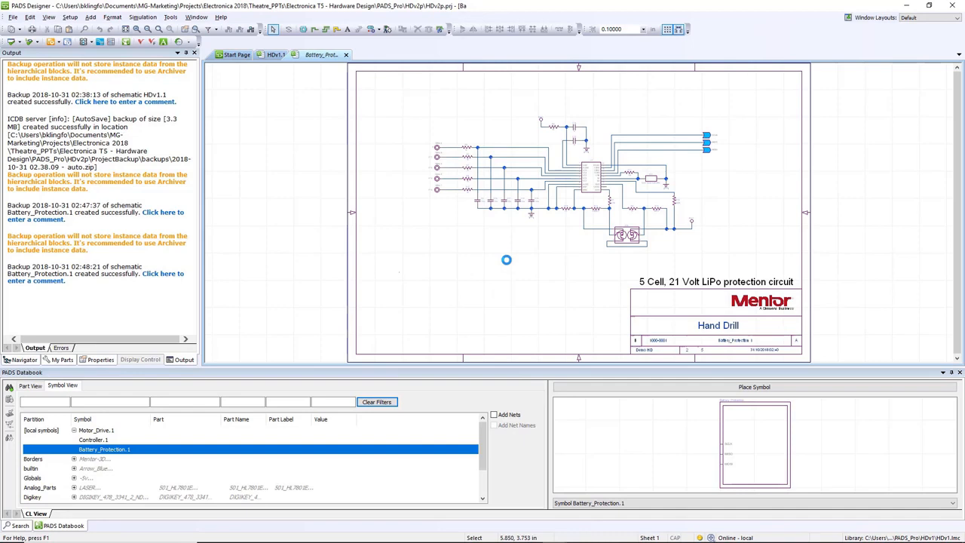
Step: Examine the Controller and Motor_Drive block schematics, opening each from the top-level HDv1.1 sheet
click(277, 55)
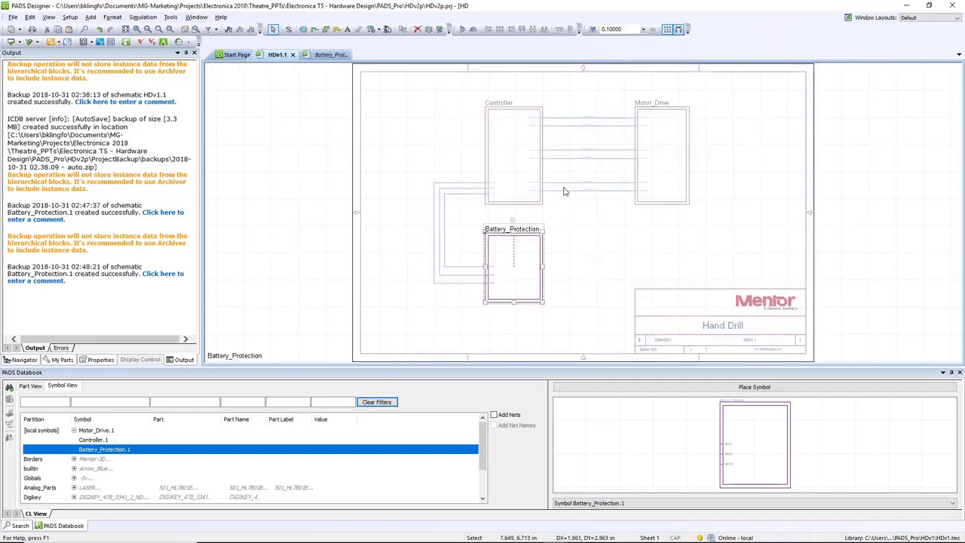
double_click(505, 169)
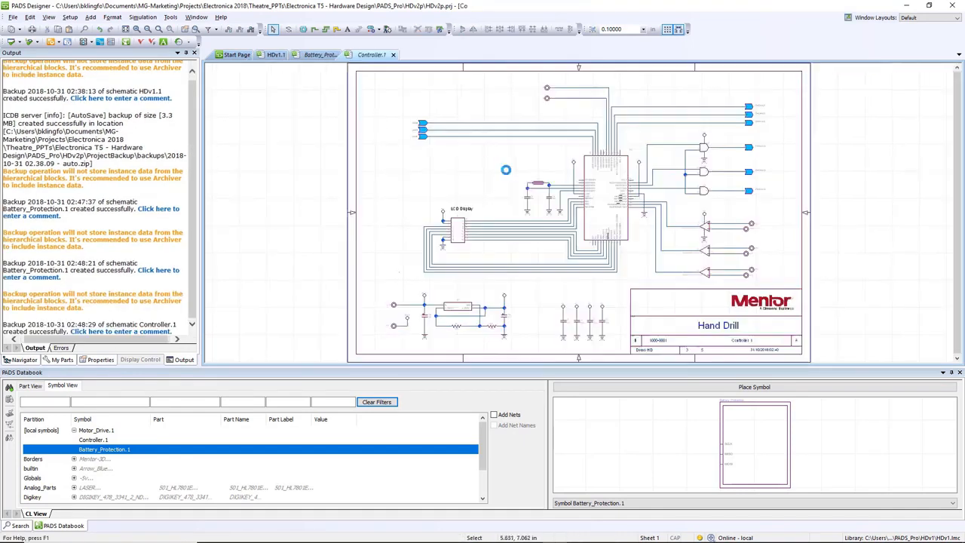
click(277, 55)
double_click(661, 171)
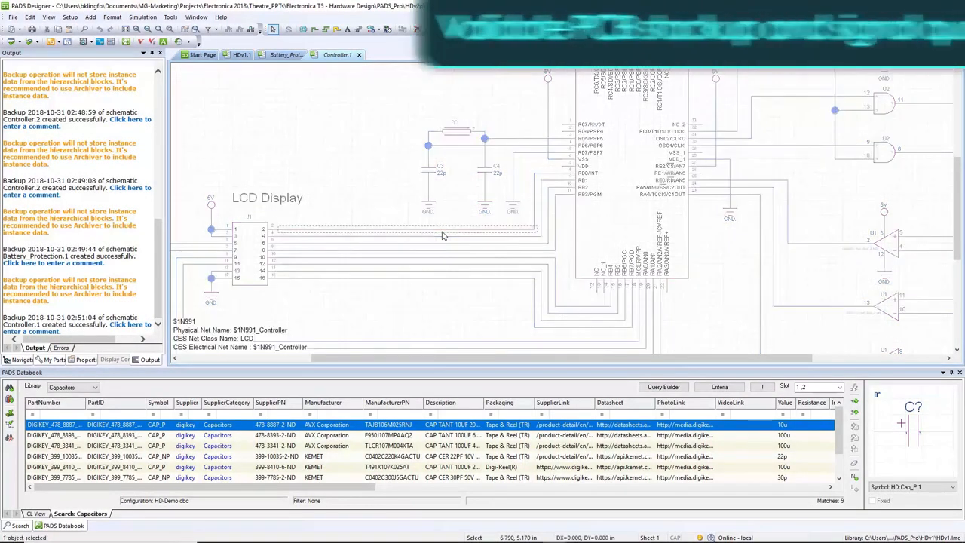
Step: Export the LCD Display net $1N991 from the Controller schematic to HyperLynx LineSim
right_click(443, 235)
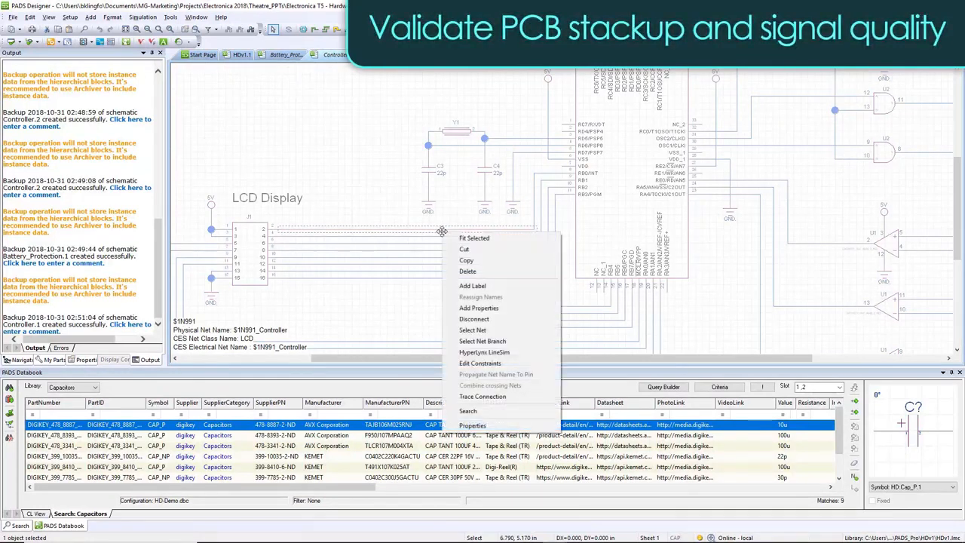
click(483, 353)
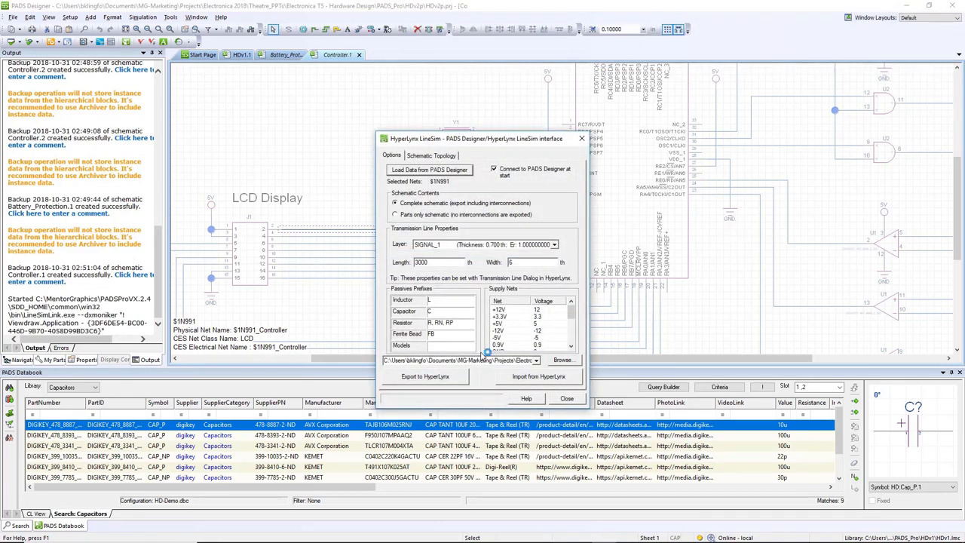
click(442, 379)
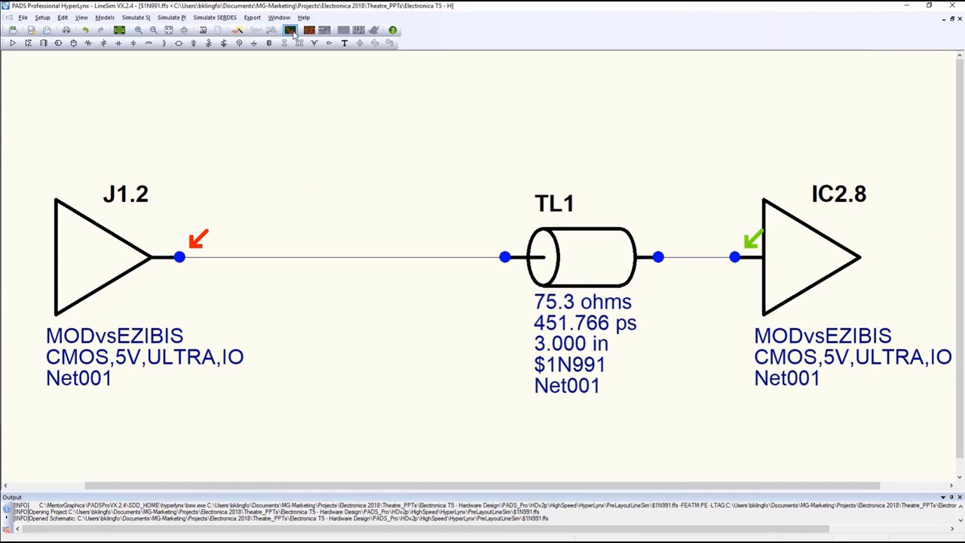
Step: Simulate the net in the digital oscilloscope with a 32 MHz oscillator stimulus, then close the oscilloscope
click(291, 30)
click(937, 19)
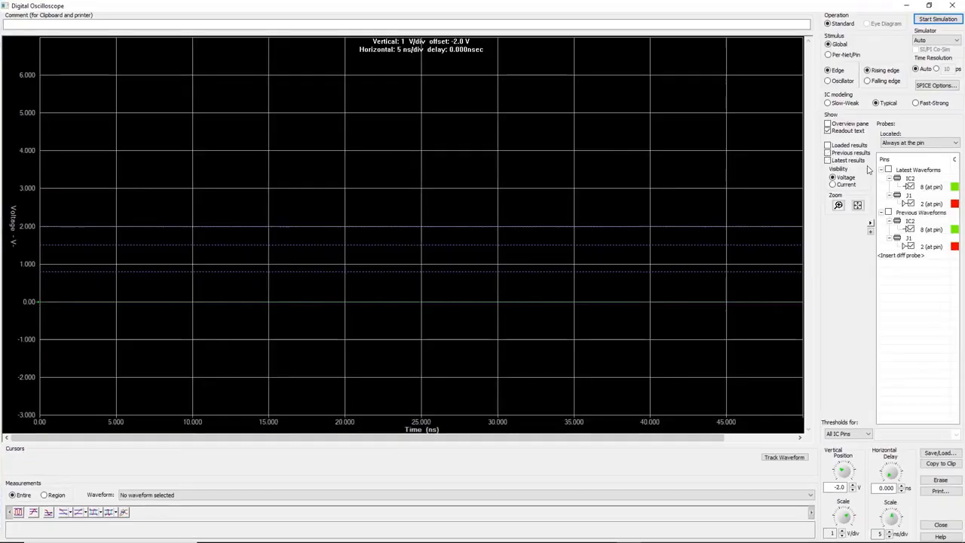
drag(891, 67, 870, 68)
text(32)
click(936, 19)
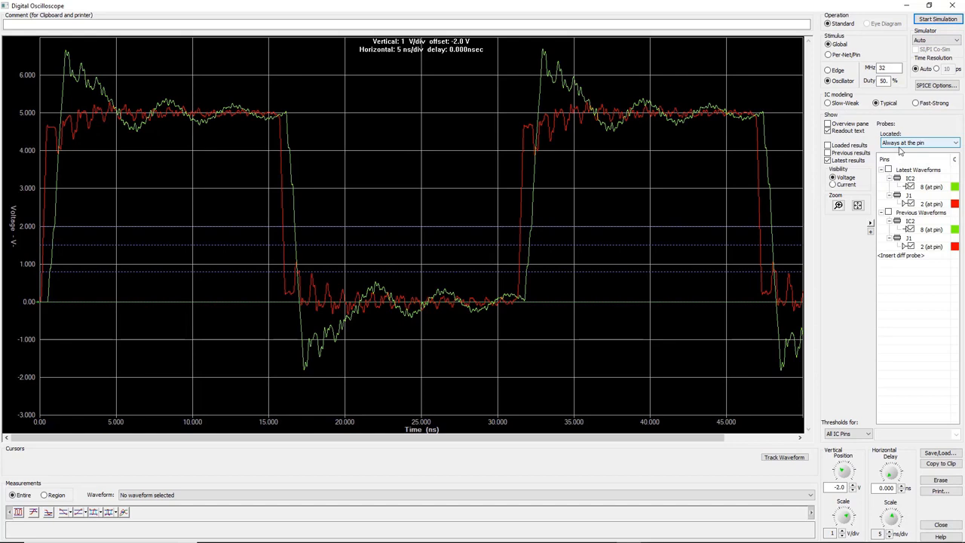
click(955, 6)
Step: Replace the wire between driver J1.2 and transmission line TL1 with a series resistor
click(307, 258)
key(Delete)
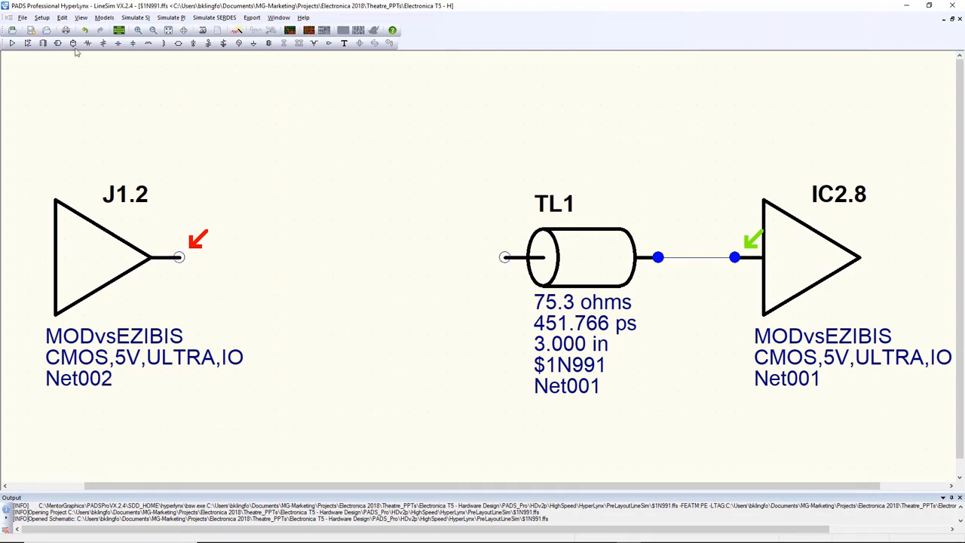
click(88, 43)
click(284, 257)
drag(285, 257, 353, 257)
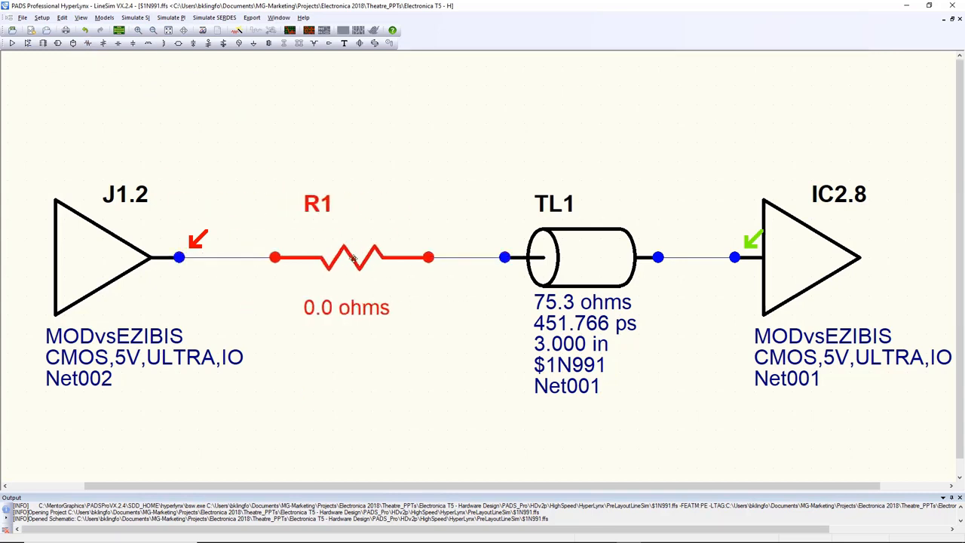
Step: Run the Terminator Wizard on the J1.2 net and apply the suggested 43.0 ohms to series resistor R1
click(287, 120)
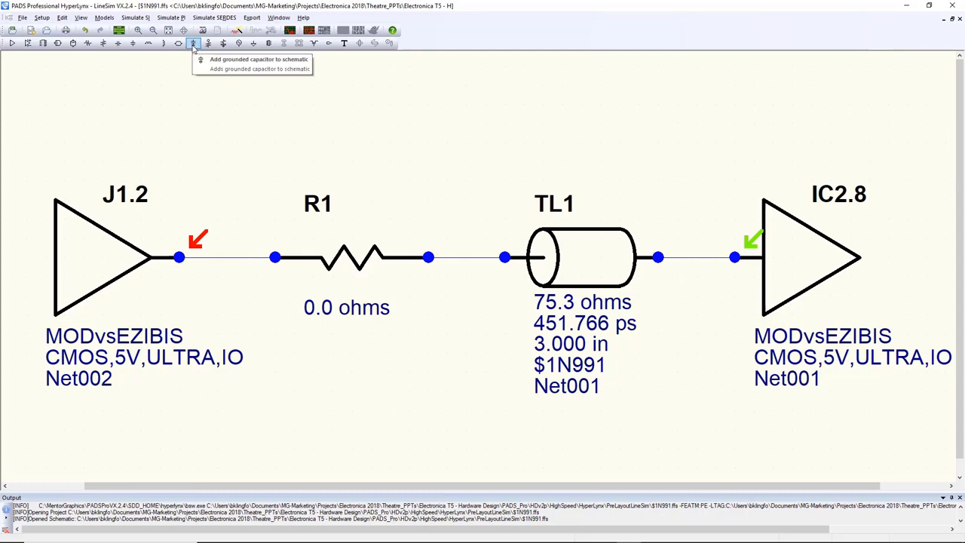
click(236, 30)
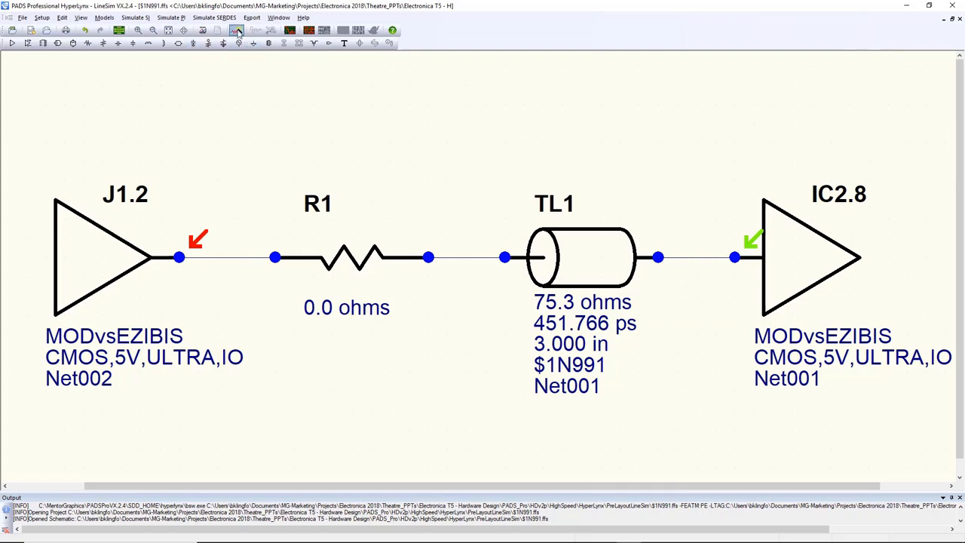
click(569, 309)
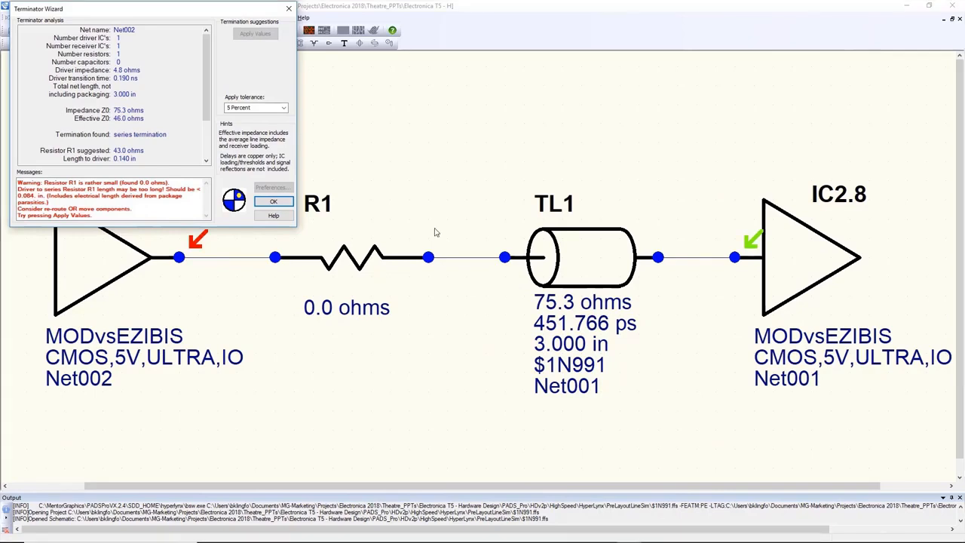
click(257, 35)
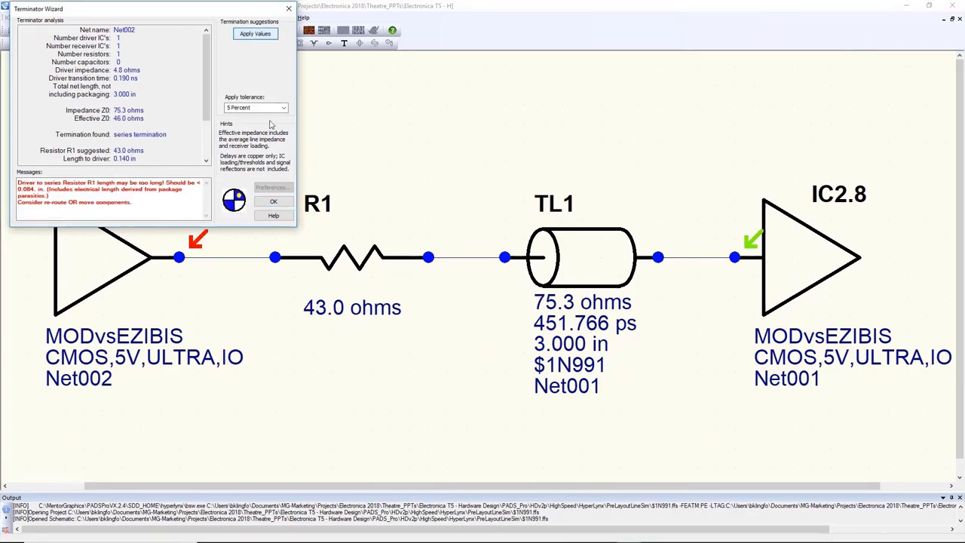
click(273, 202)
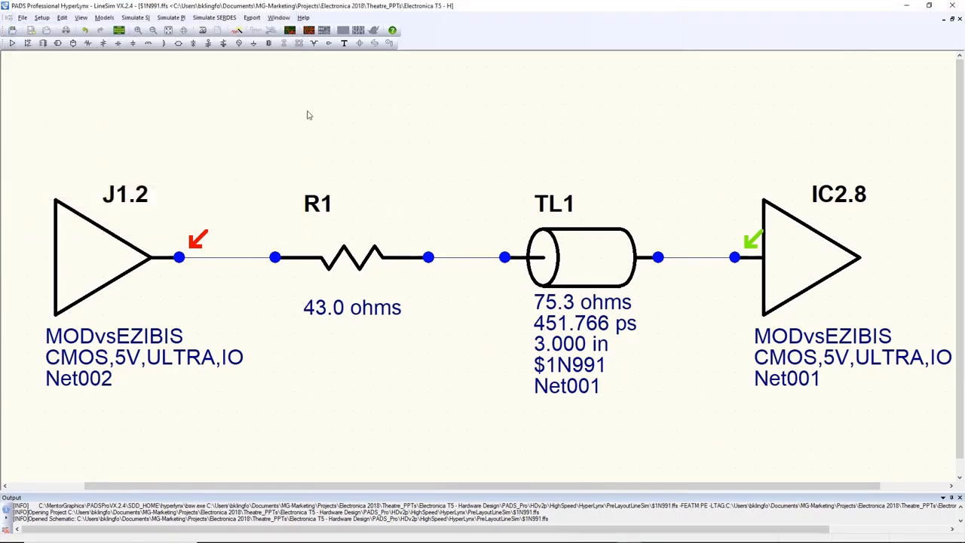
Step: Simulate the terminated net in the digital oscilloscope with the 32 MHz oscillator stimulus, then close the oscilloscope
click(290, 31)
click(947, 20)
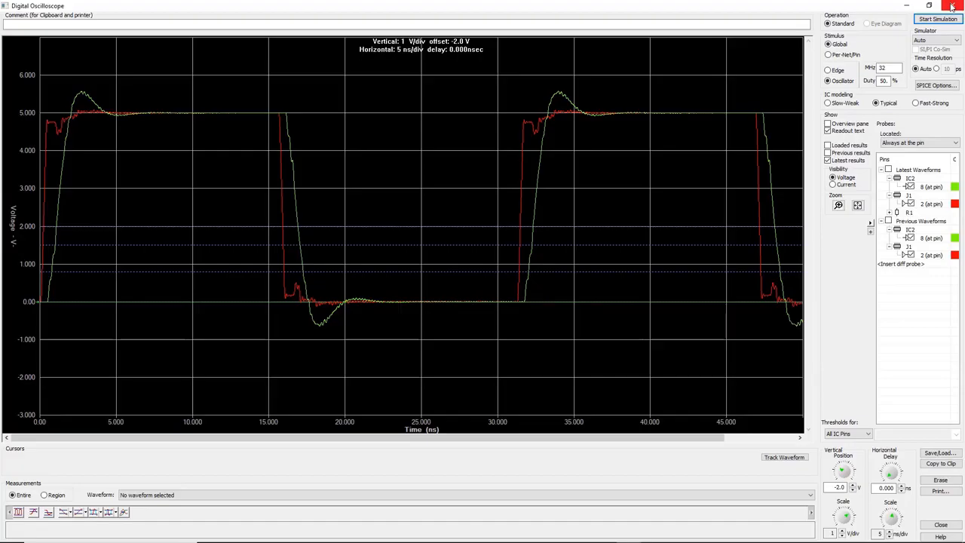
click(952, 6)
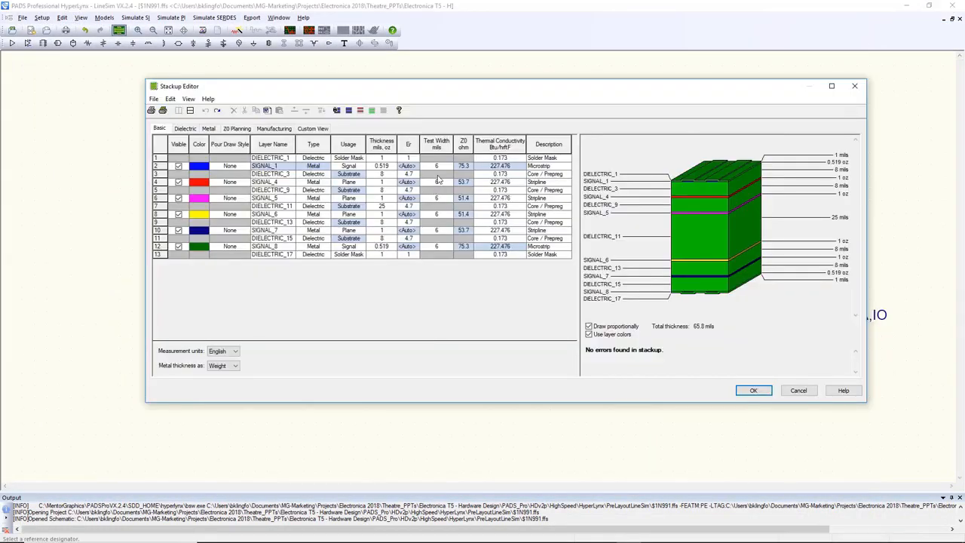
Step: In the Stackup Editor, set the thickness of DIELECTRIC_3 and DIELECTRIC_15 to 4 mils each
click(391, 176)
text(4)
key(Return)
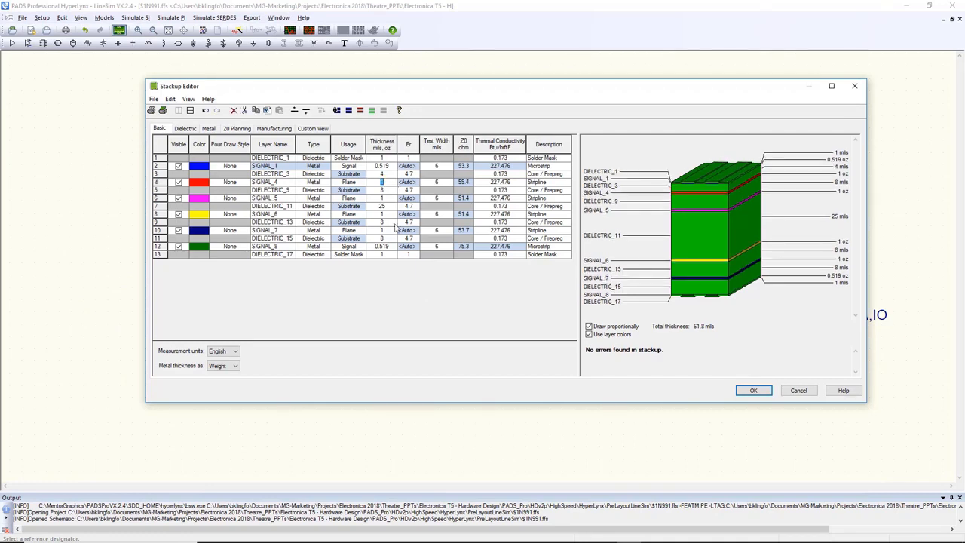
text(4)
key(Return)
click(389, 233)
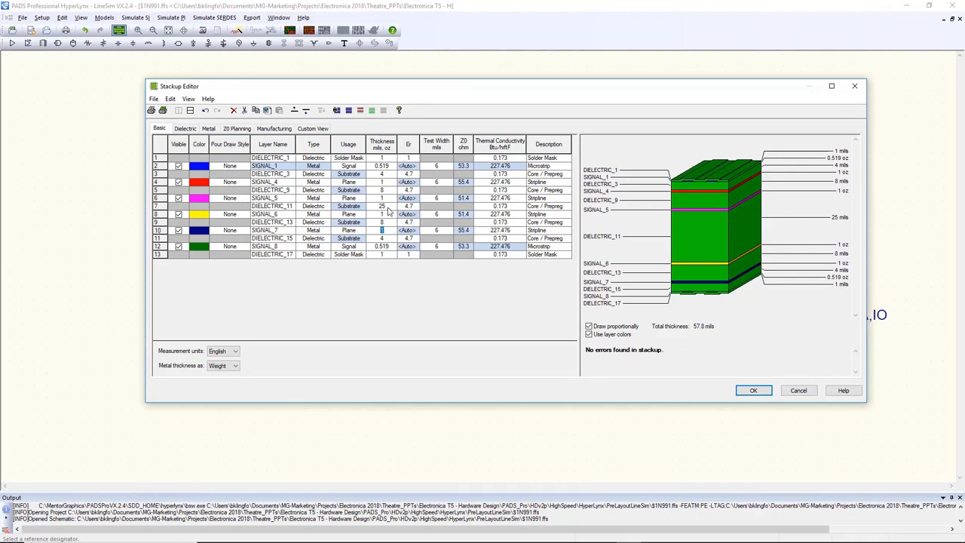
Step: Set the DIELECTRIC_11 thickness to 30 mils and accept the stackup changes
click(380, 206)
text(30)
click(384, 216)
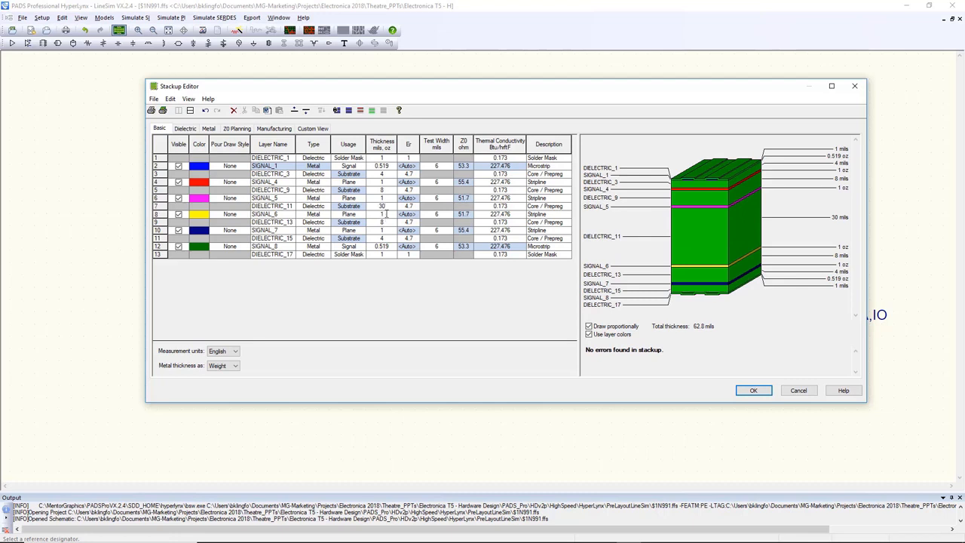
click(746, 390)
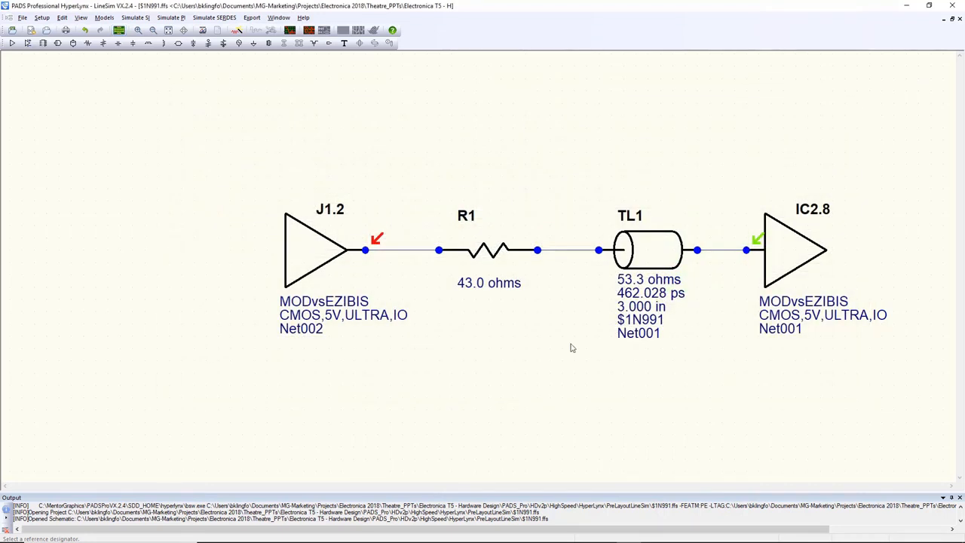
Step: Rerun the Terminator Wizard on the J1.2 net and apply the suggested 30.0 ohms to R1
click(236, 31)
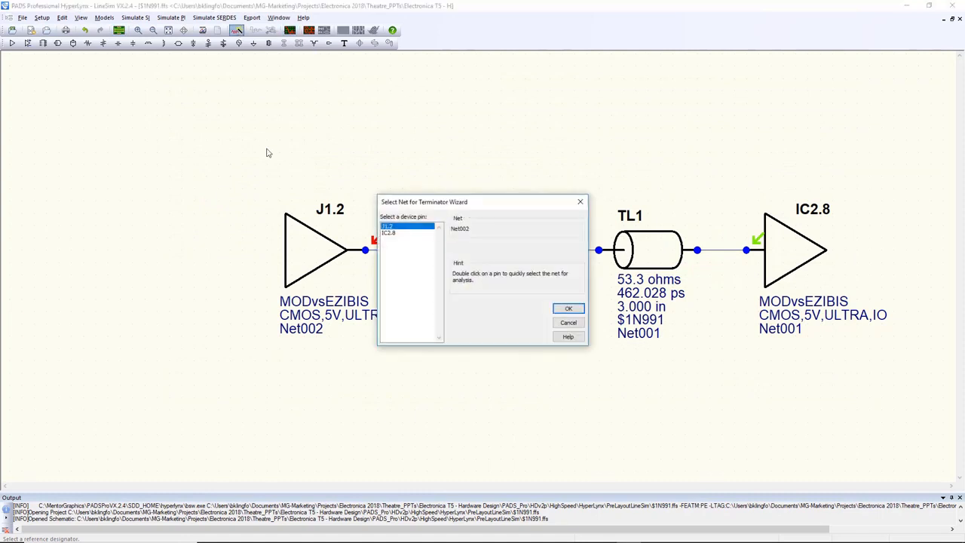
click(564, 310)
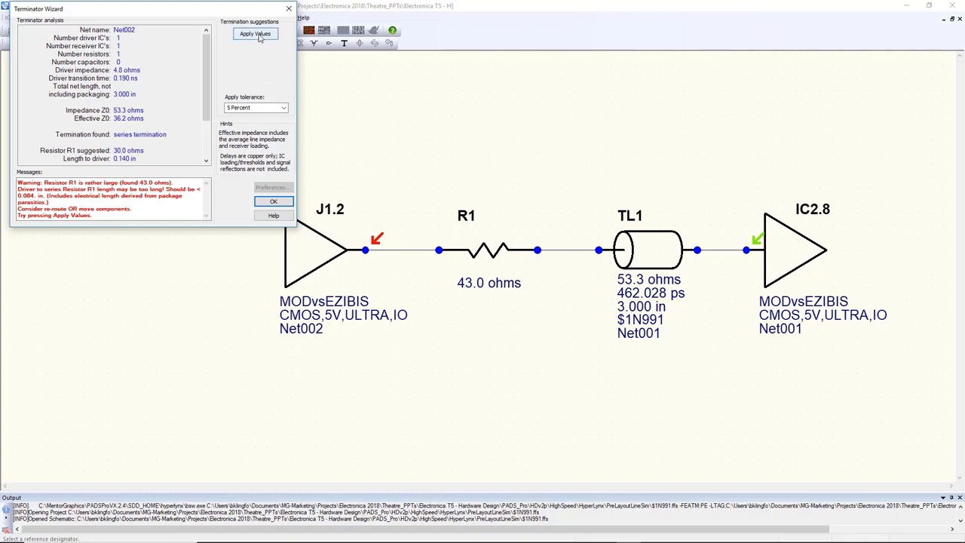
click(256, 35)
click(274, 202)
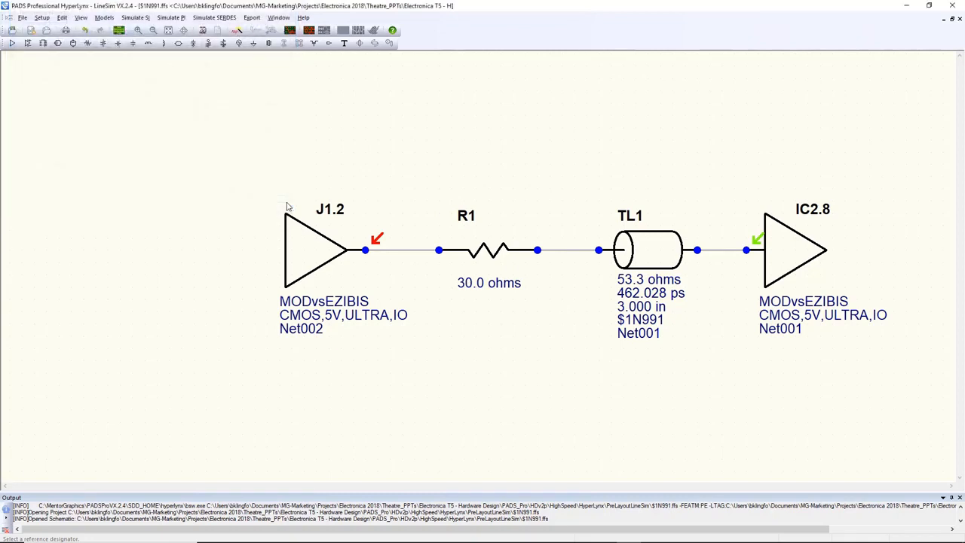
Step: Simulate the net again in the digital oscilloscope and compare the latest waveforms with the previous results
click(291, 31)
click(927, 21)
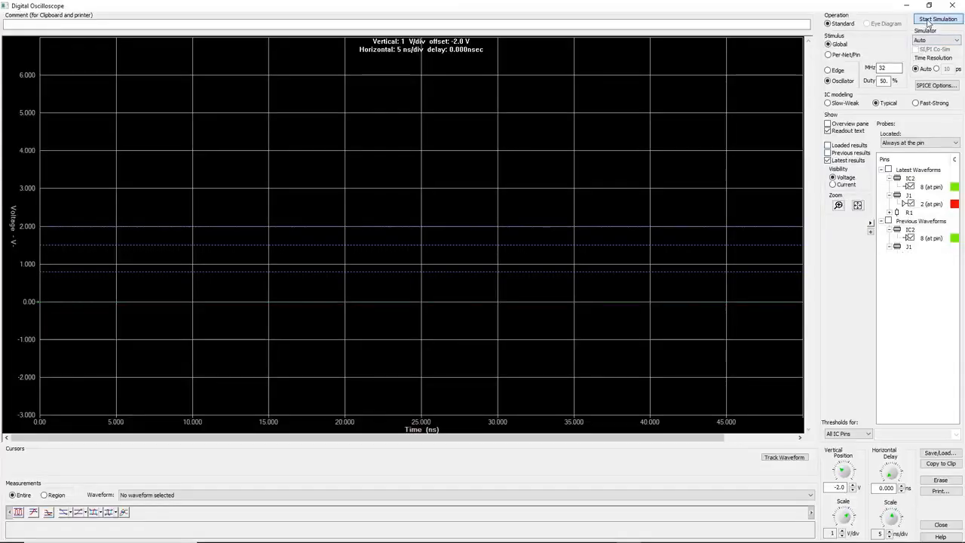
click(832, 155)
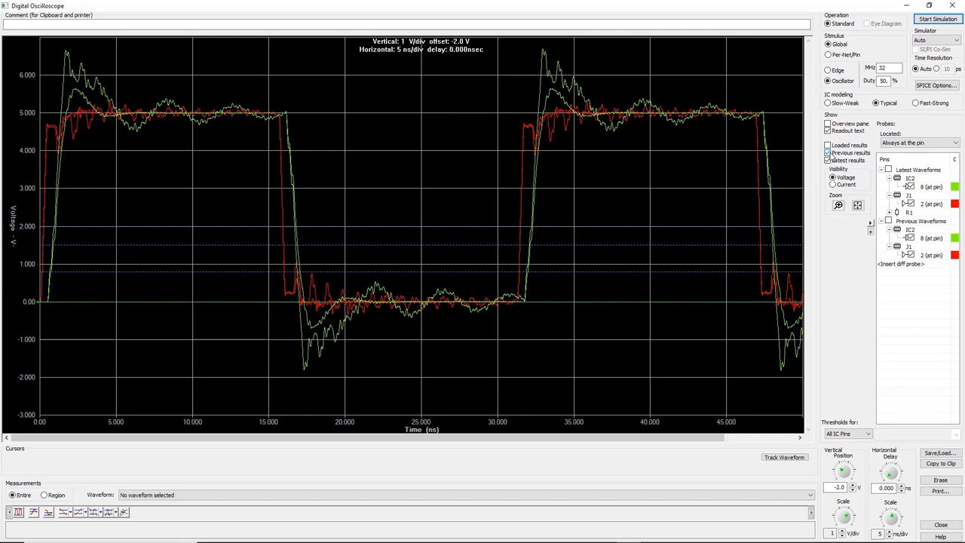
click(830, 154)
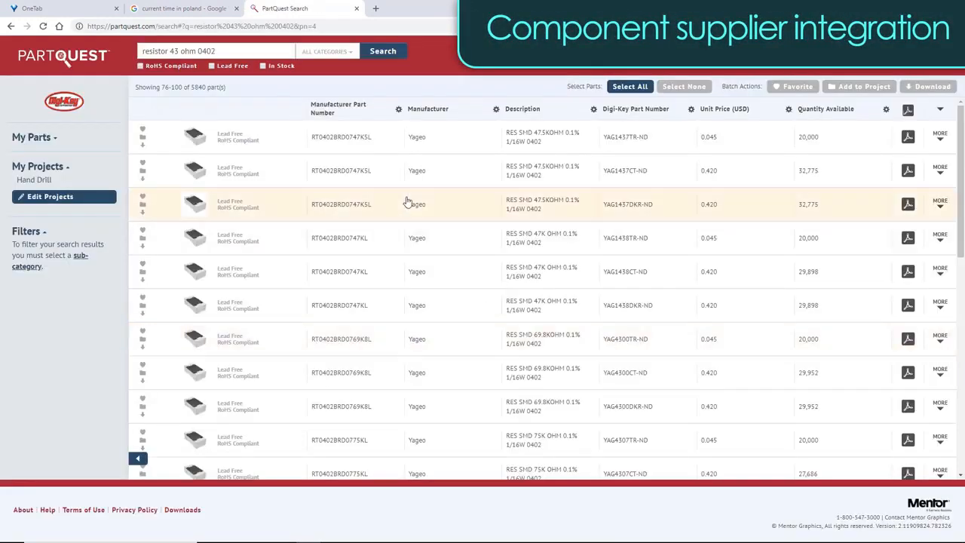
Step: Switch to PartQuest, search for a 30 ohm 0402 resistor, and expand the details of the first Yageo RC0402JR-0730RL entry
click(179, 51)
key(BackSpace)
key(BackSpace)
text(30)
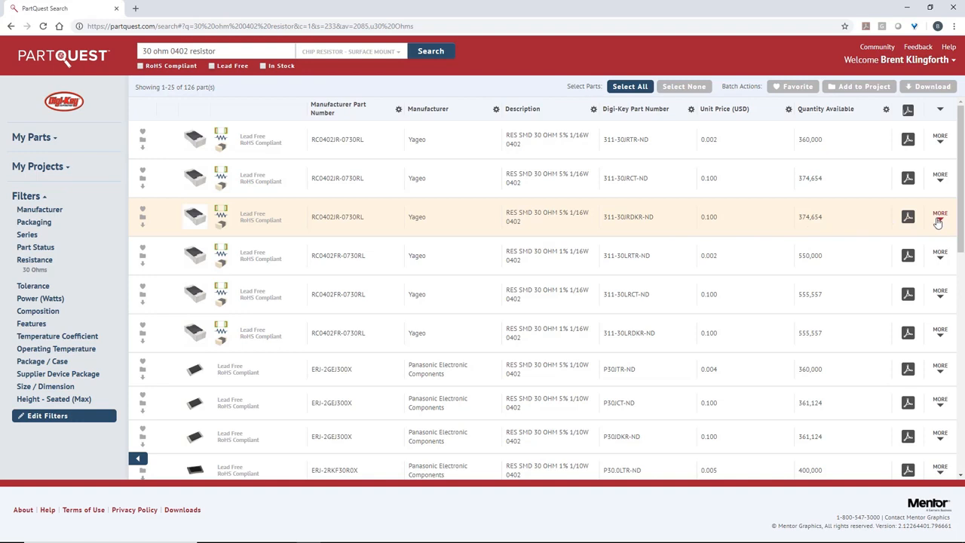
click(940, 139)
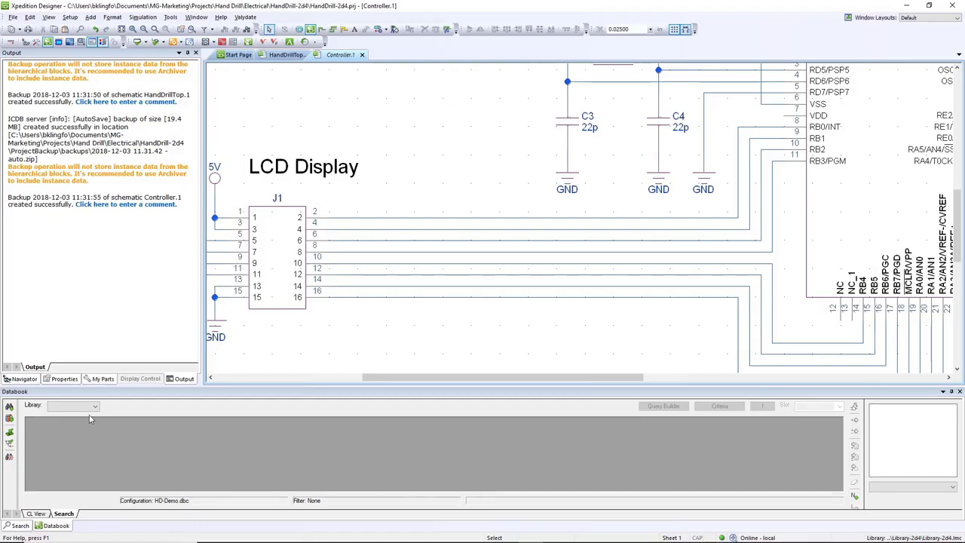
Step: Switch to Xpedition Designer, load the Resistors library in Databook, and filter the parts by resistance
click(87, 407)
click(72, 450)
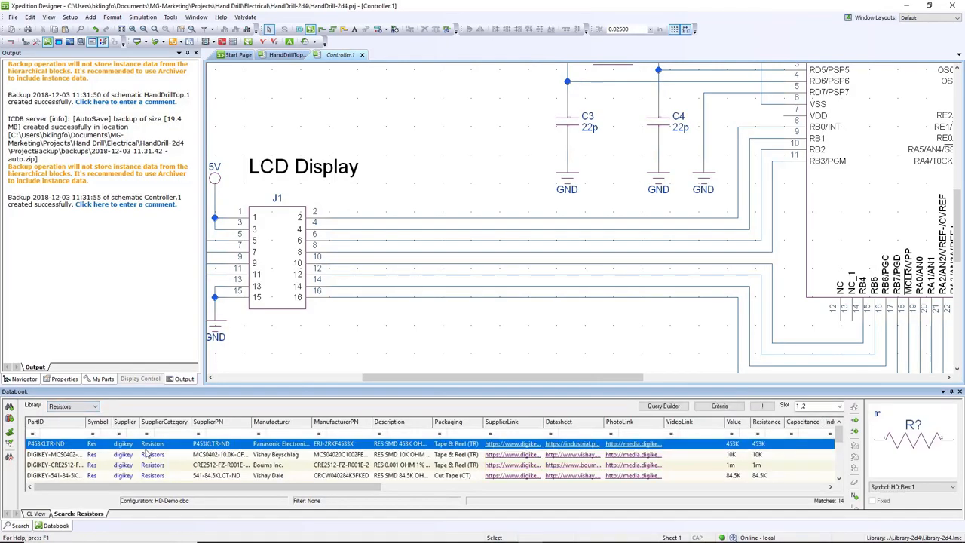
click(743, 436)
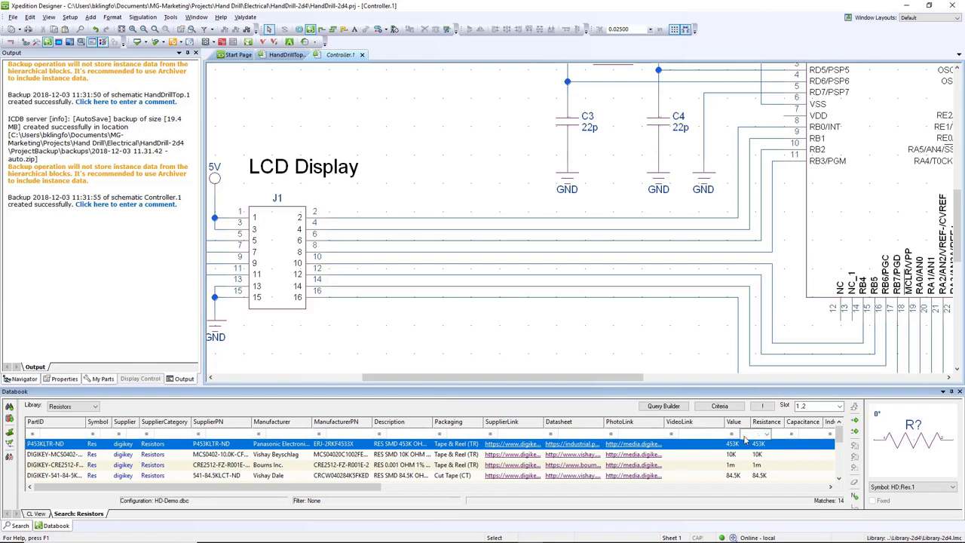
key(Return)
Step: Place the filtered resistor on the LCD Display wire from J1 pin 2
click(783, 445)
drag(897, 441, 458, 220)
scroll(482, 214, up, 2)
click(473, 176)
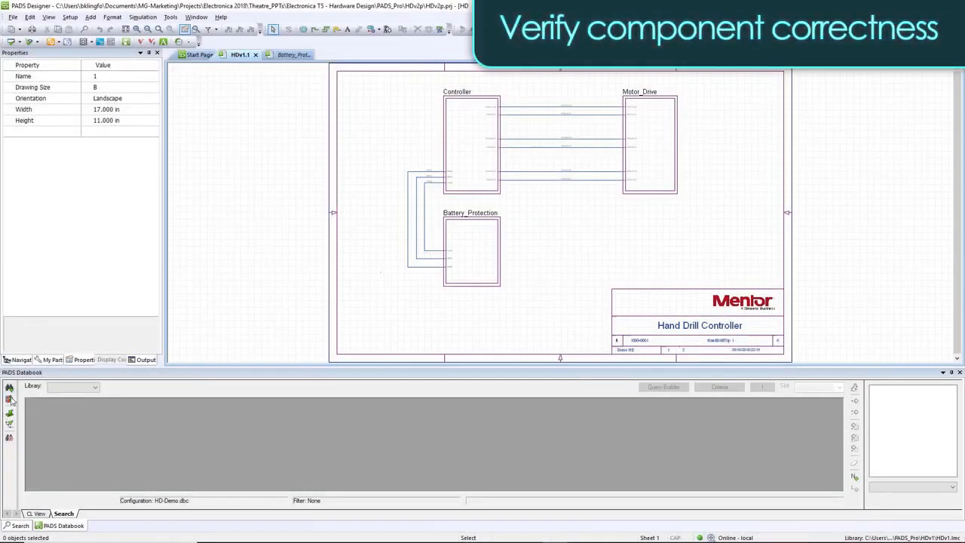
Step: Switch to PADS Designer, verify all components in design HDv1 against the Databook, and sort the results with mismatches first
click(10, 430)
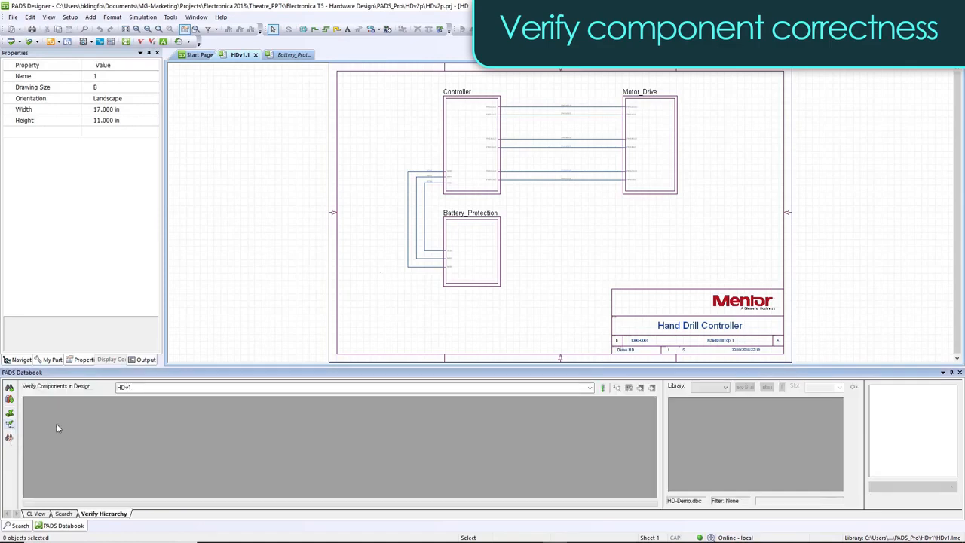
click(603, 388)
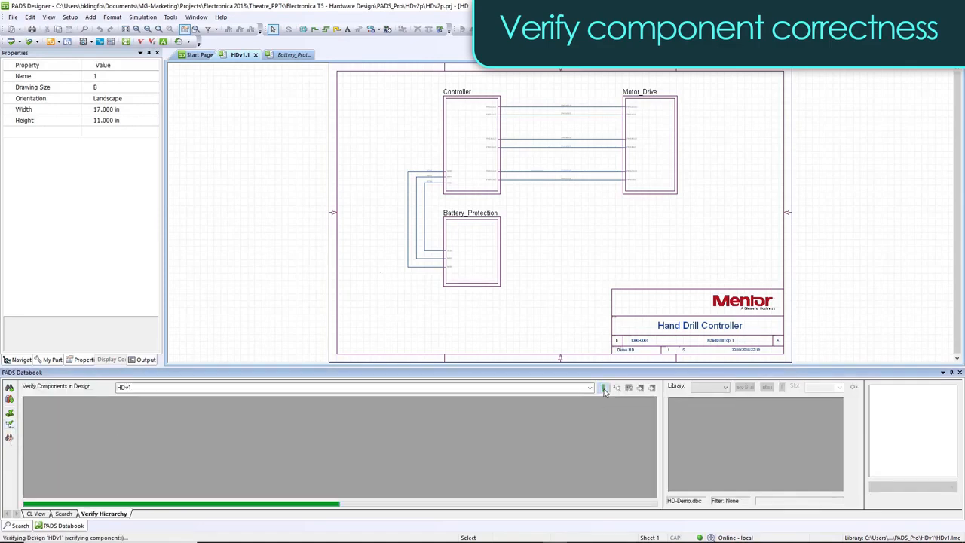
click(43, 402)
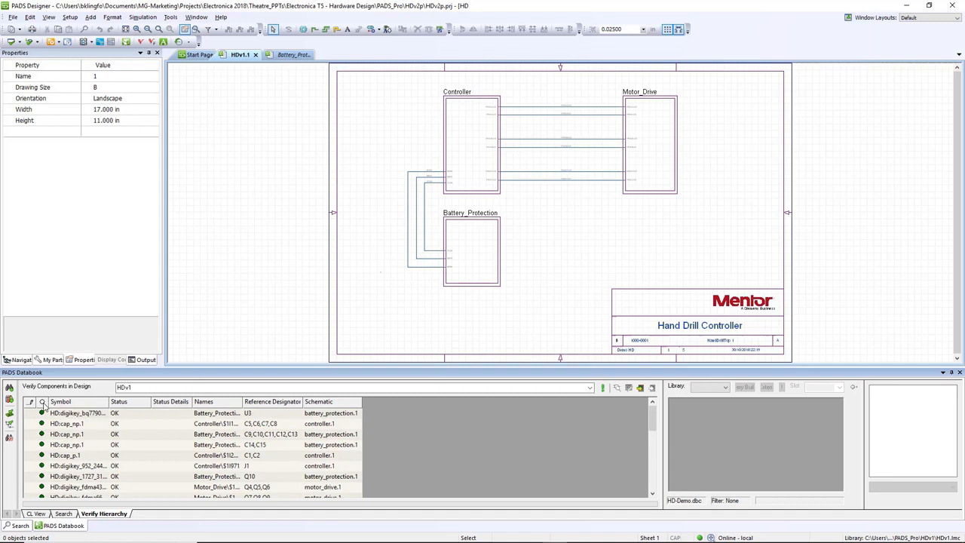
click(43, 403)
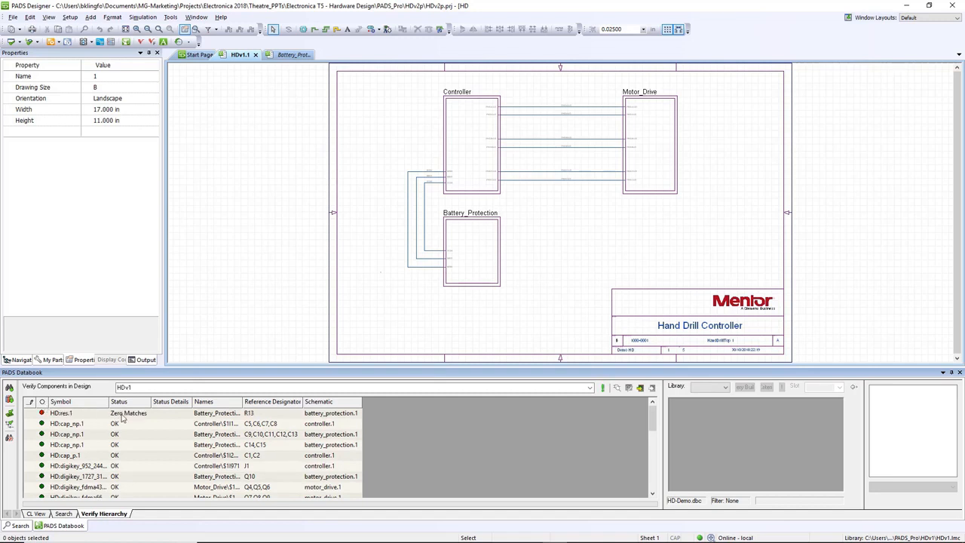
Step: Locate the mismatched resistor R13 in the Battery_Protection schematic and inspect its Resistance and Value properties
click(122, 416)
right_click(122, 419)
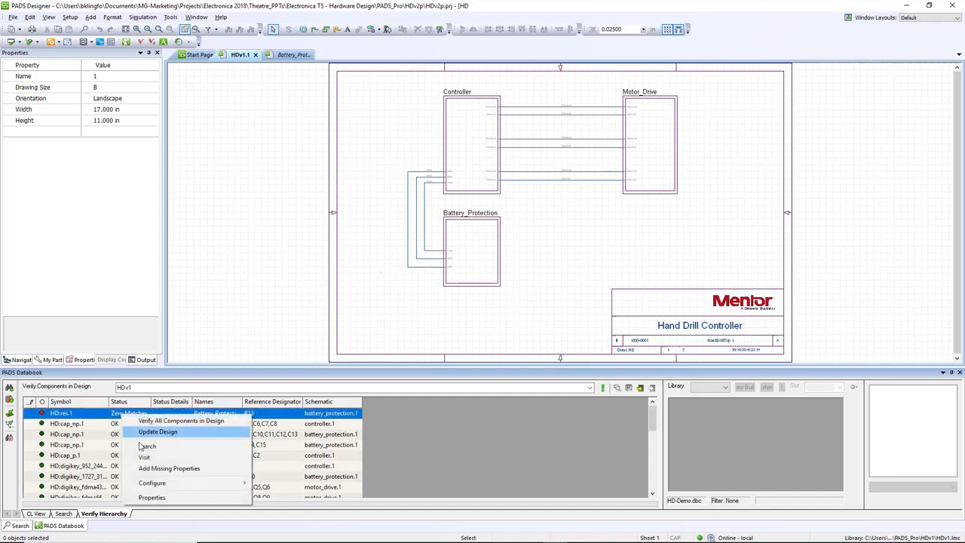
click(141, 459)
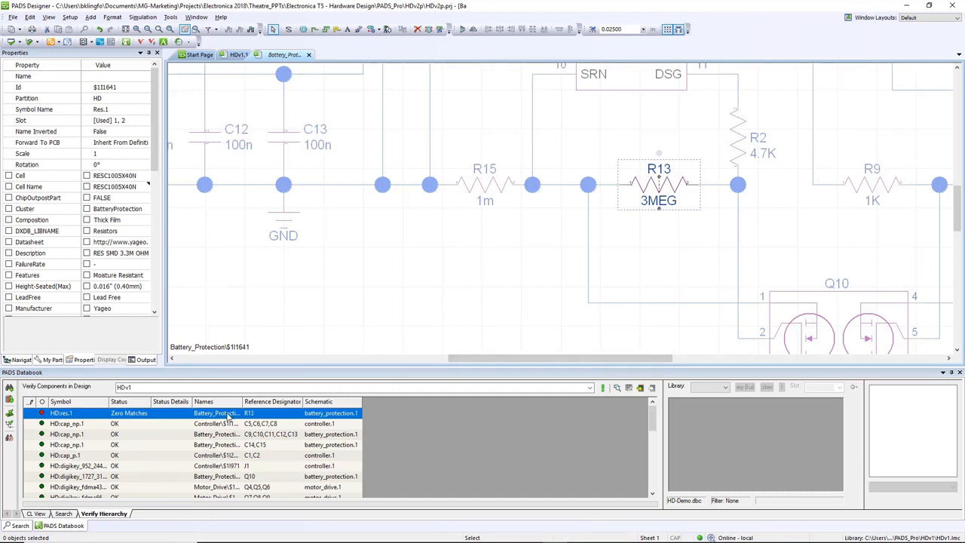
drag(156, 171, 158, 301)
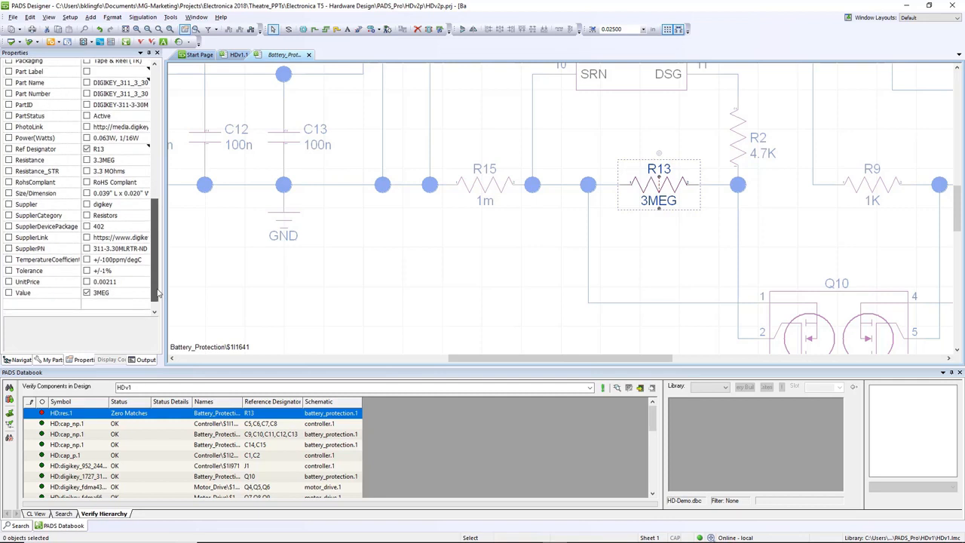
Step: Search the Resistors library for R13's part, widen the match list, and examine its Value and Resistance criteria
right_click(119, 419)
click(135, 440)
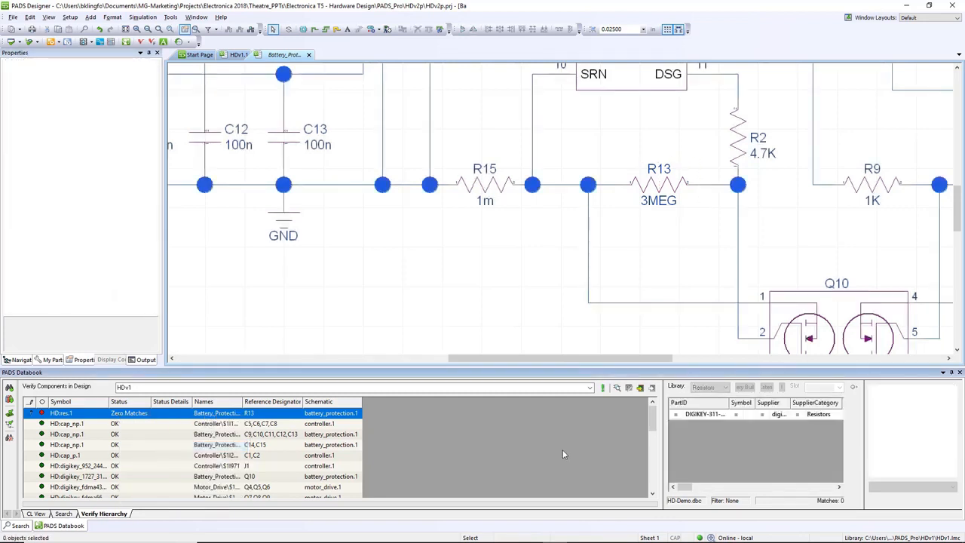
drag(666, 437, 331, 437)
drag(445, 486, 571, 495)
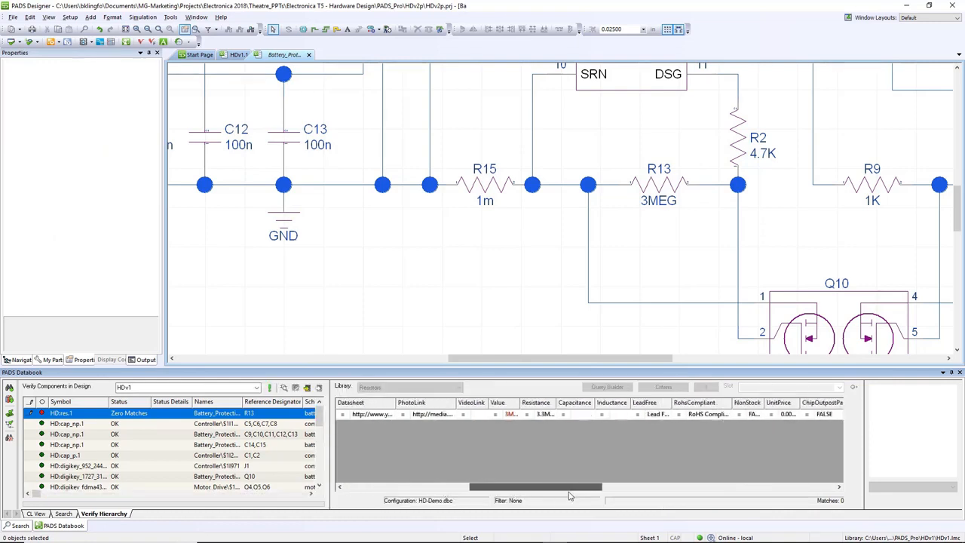
Step: Clear the Value criterion and update R13 with the matching 3.3MEG library part
right_click(509, 415)
click(529, 444)
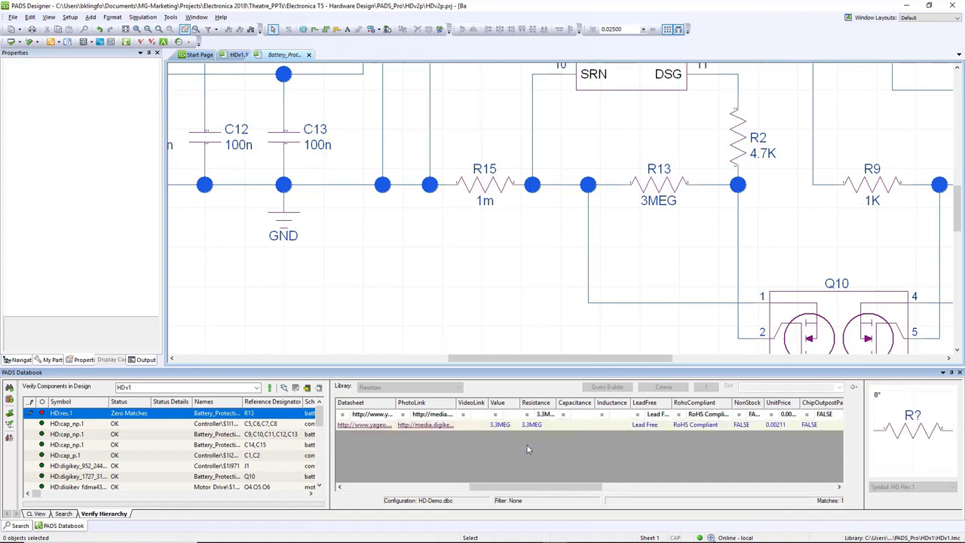
double_click(505, 425)
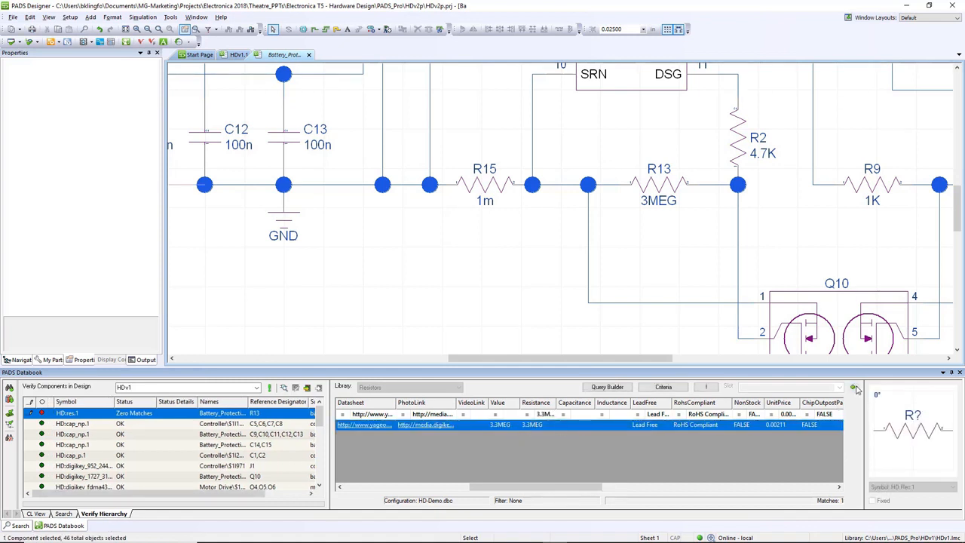
click(296, 388)
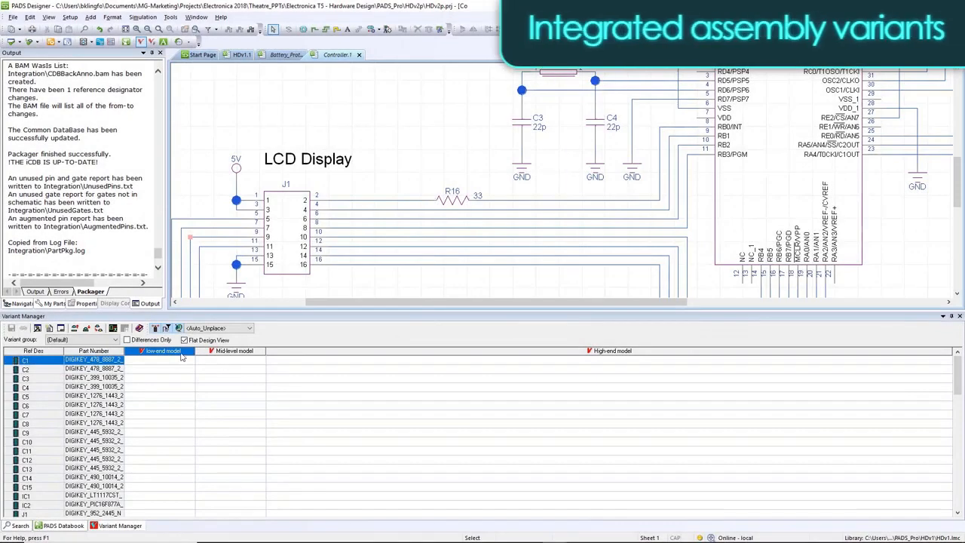
Step: Define the Low-end model variant with number 1000-0003 and description "Removes bluetooth, display."
click(37, 329)
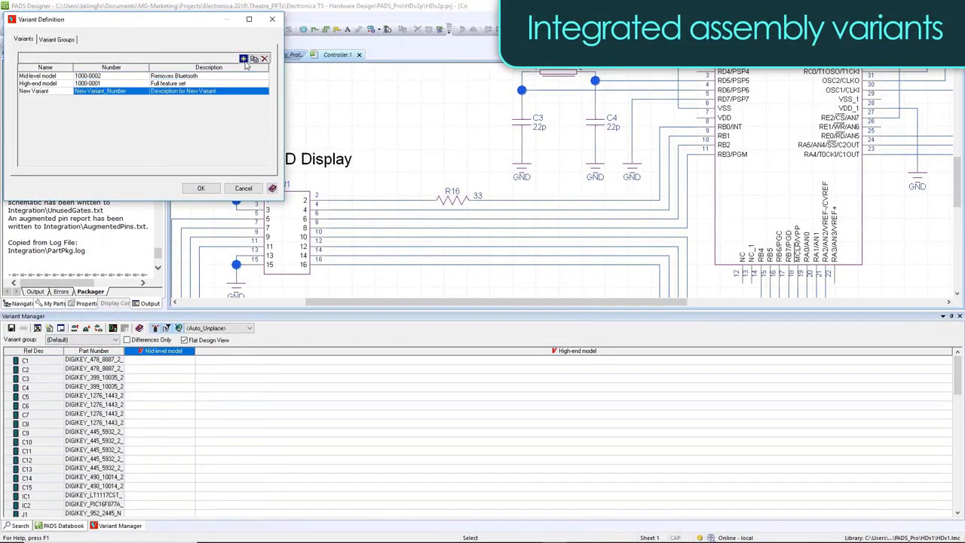
click(226, 91)
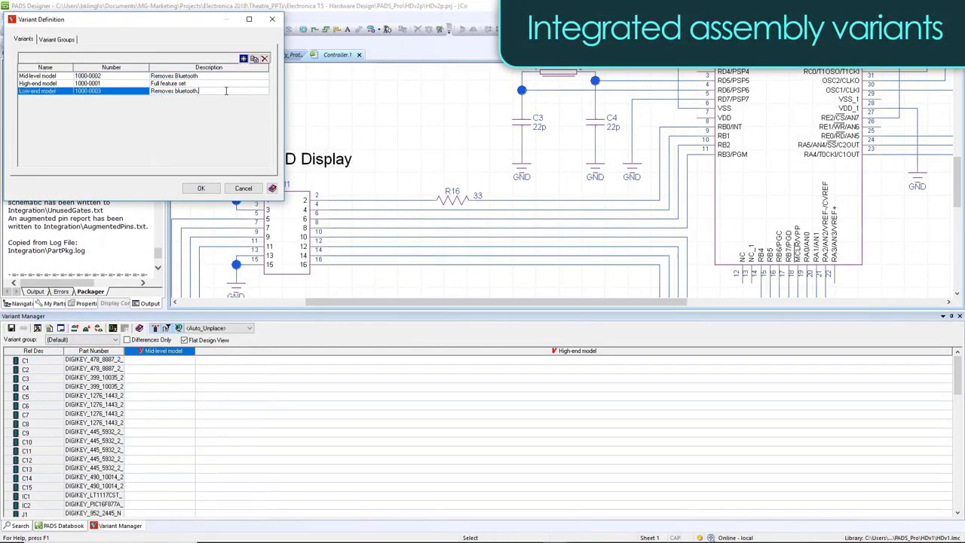
text(display.)
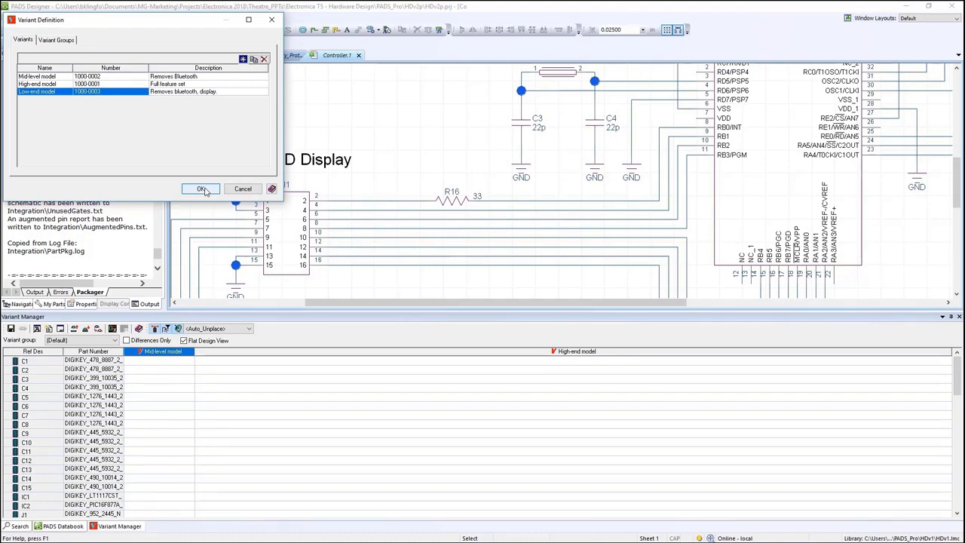
click(202, 189)
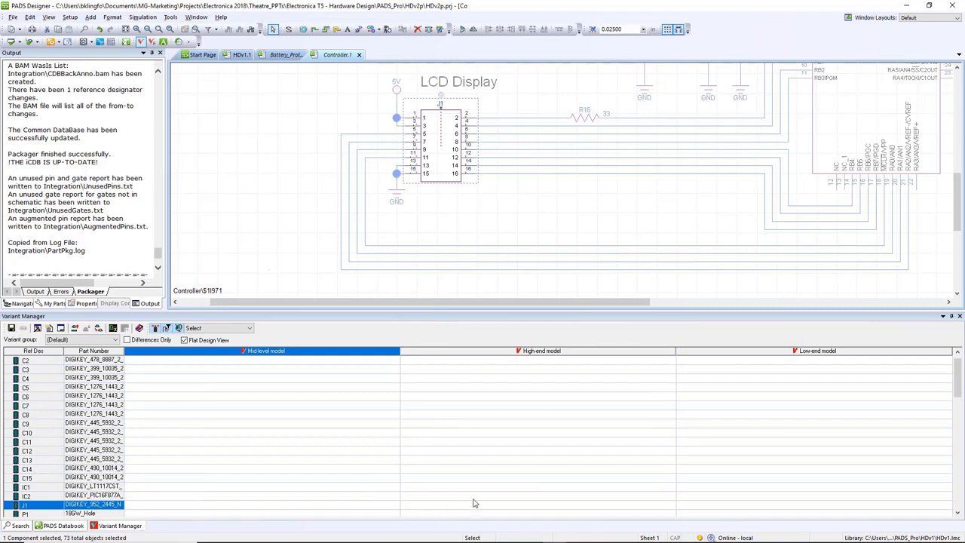
Step: Mark connector J1 as Unplaced in the Low-end model variant
click(700, 505)
right_click(699, 507)
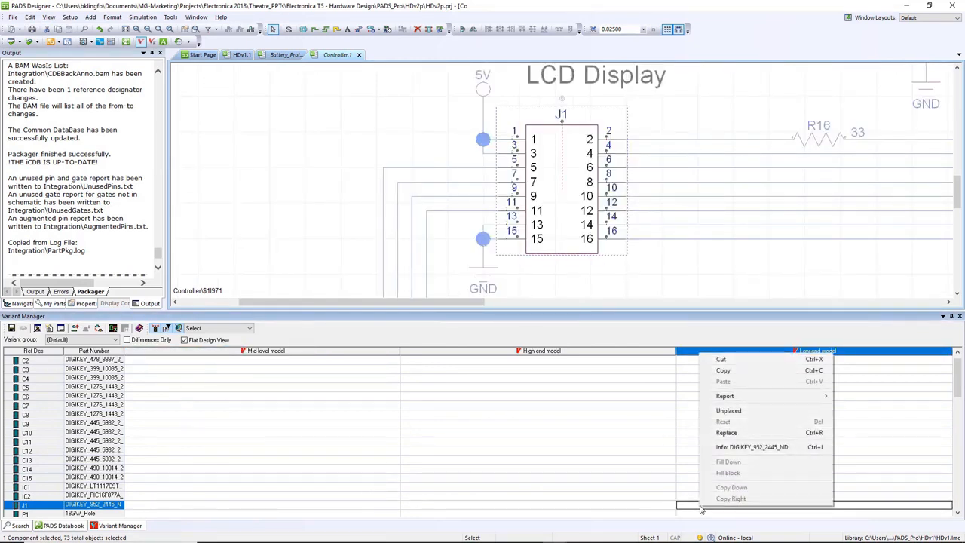
click(725, 412)
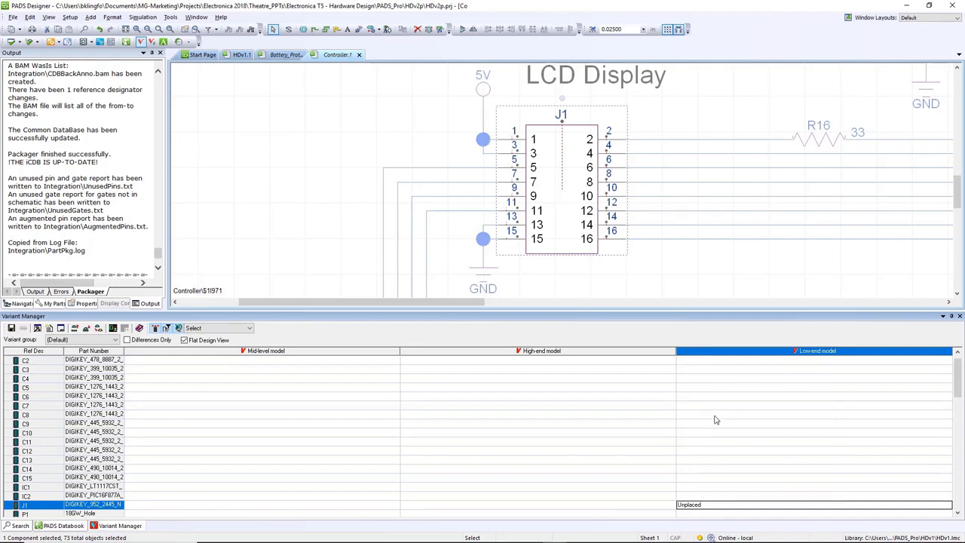
Step: Create the Low-end model variant schematic and view J1 in the LCD Display area
scroll(716, 420, down, 2)
click(518, 286)
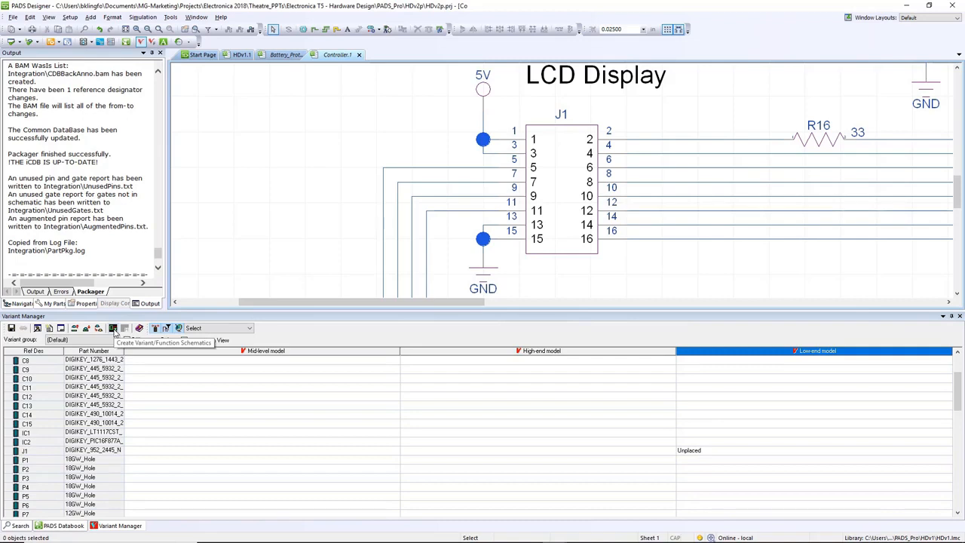
click(113, 329)
scroll(562, 166, down, 2)
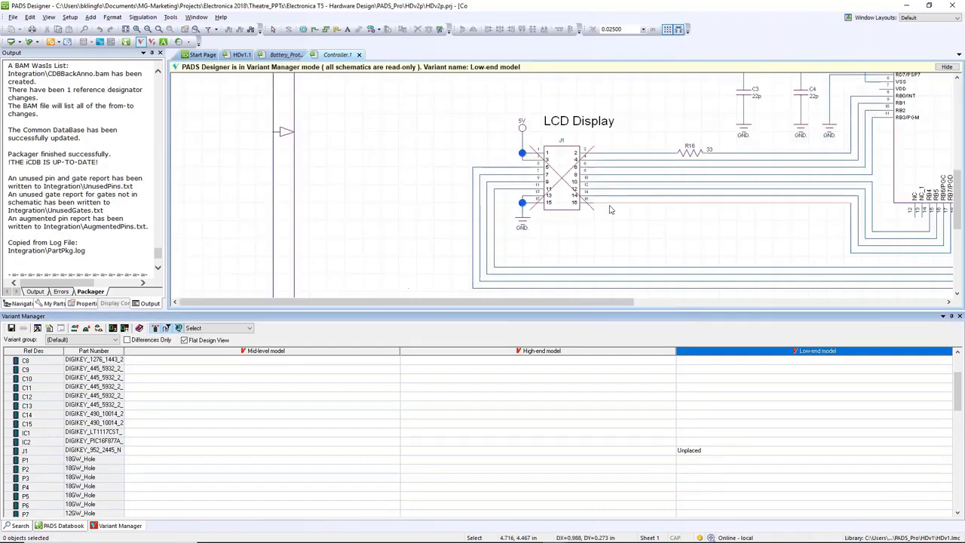
click(443, 203)
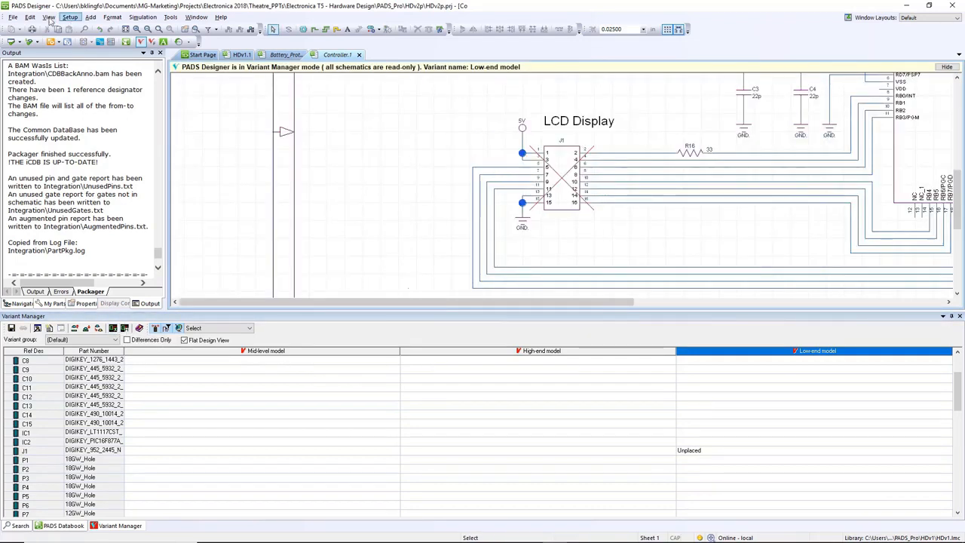
Step: Export block HDv1 as the black-and-white PDF HandDril-Basic-1000-0003l.pdf, with component popup menus, net hyperlinks and PDF reader launch enabled
click(13, 17)
mouse_move(48, 146)
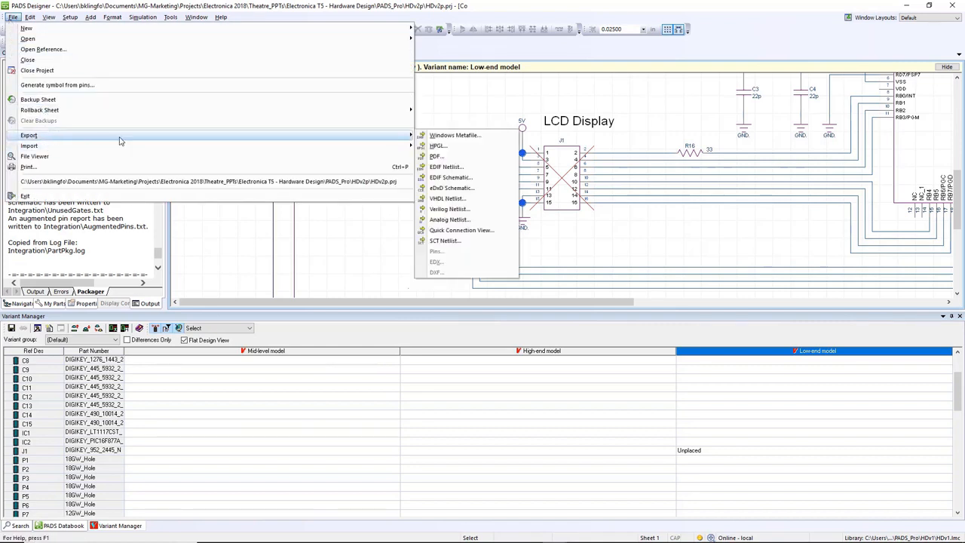
click(462, 154)
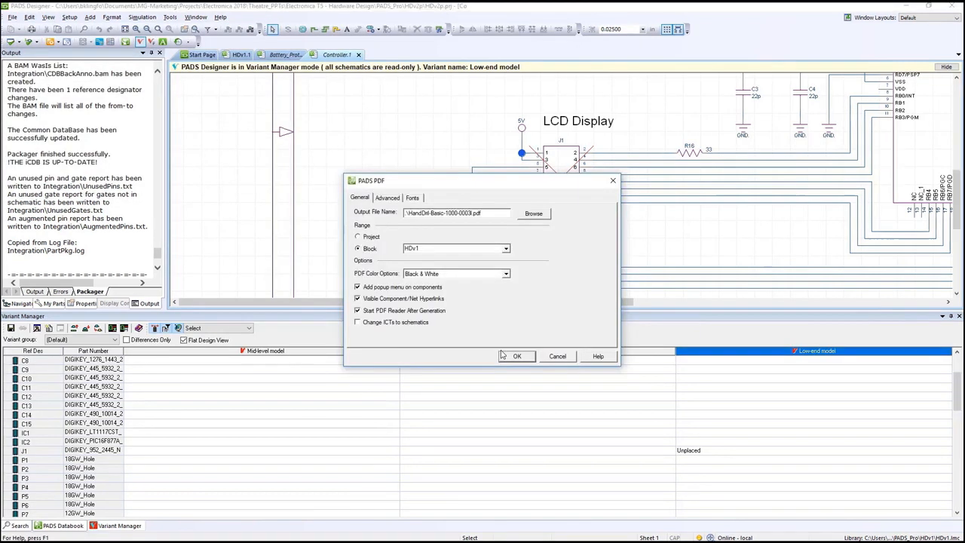
click(420, 309)
click(420, 286)
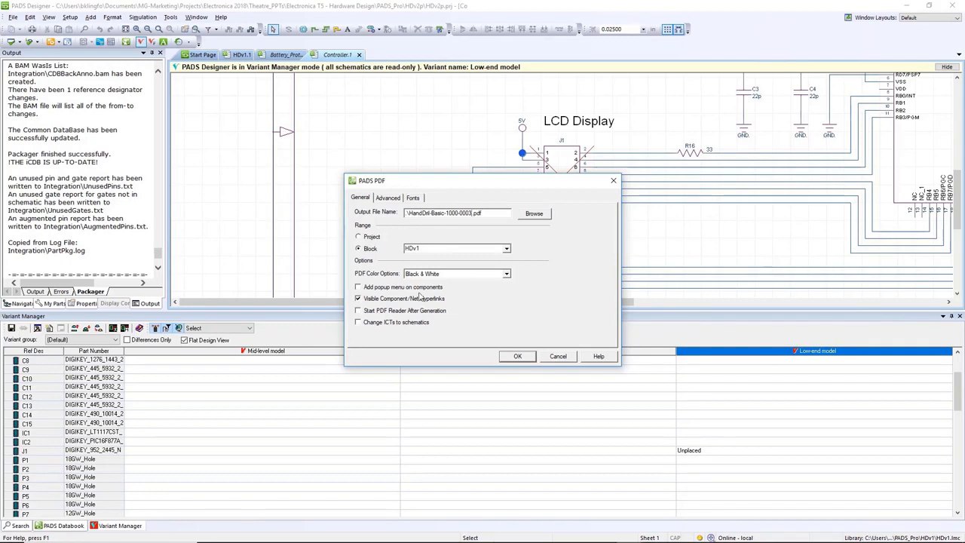
click(382, 289)
click(512, 356)
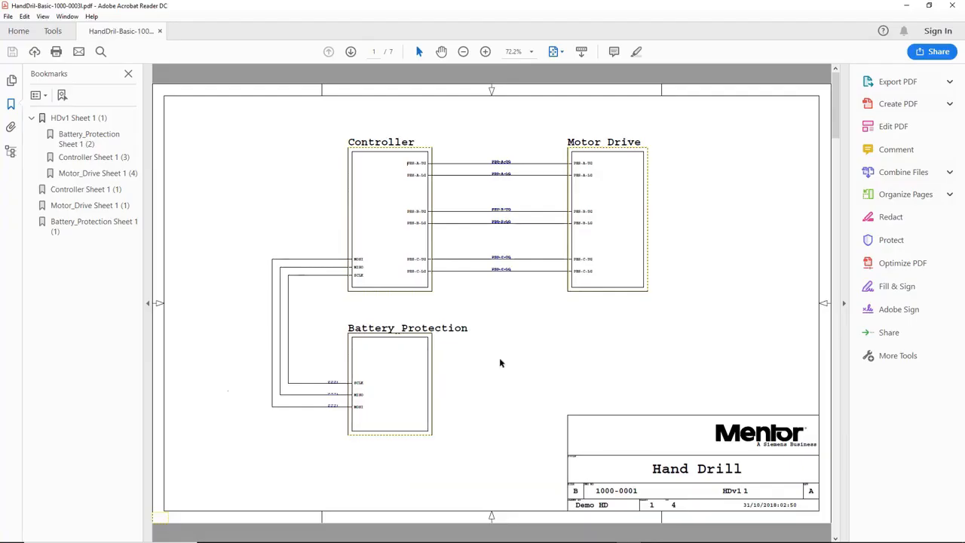
Step: Go to the Controller sheet in the exported PDF, examine regulator IC1's properties, and close the PDF
click(388, 235)
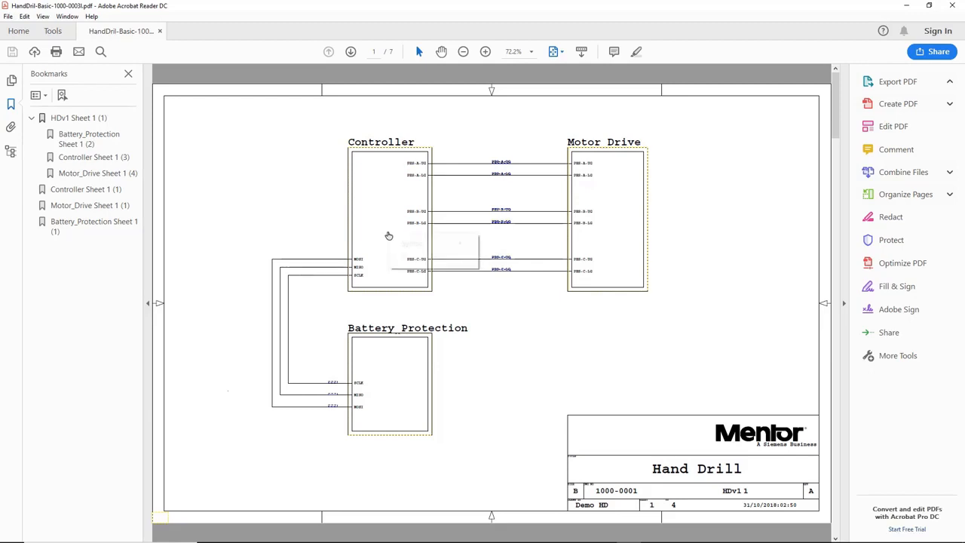
click(410, 257)
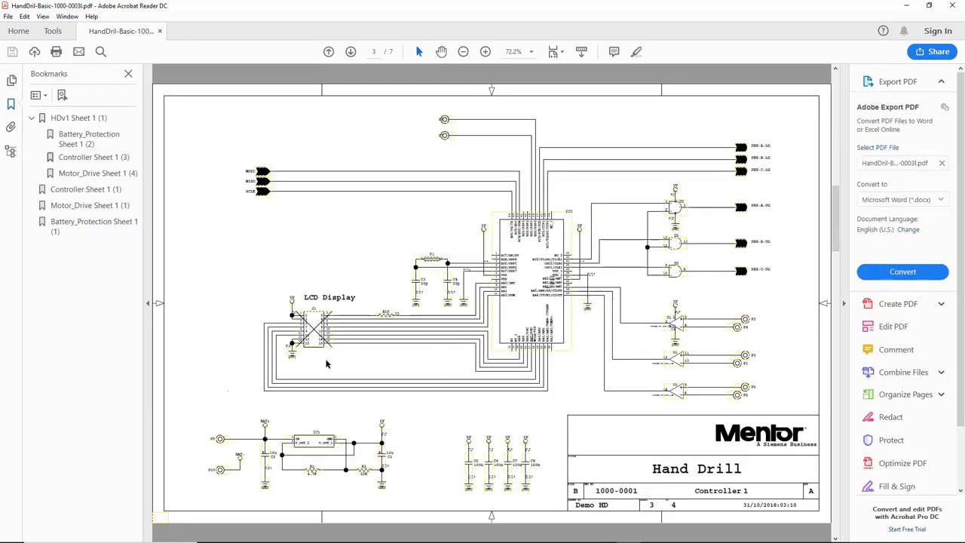
click(319, 446)
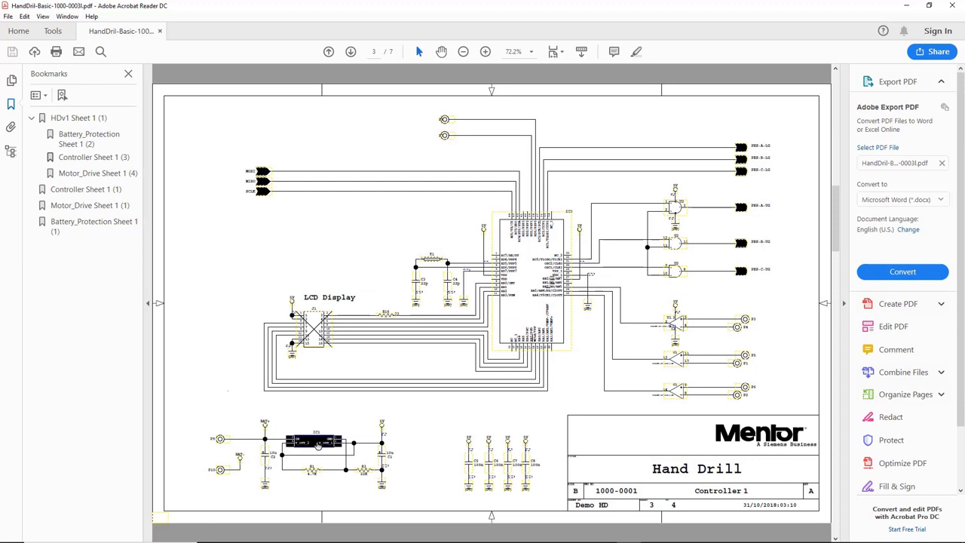
mouse_move(345, 469)
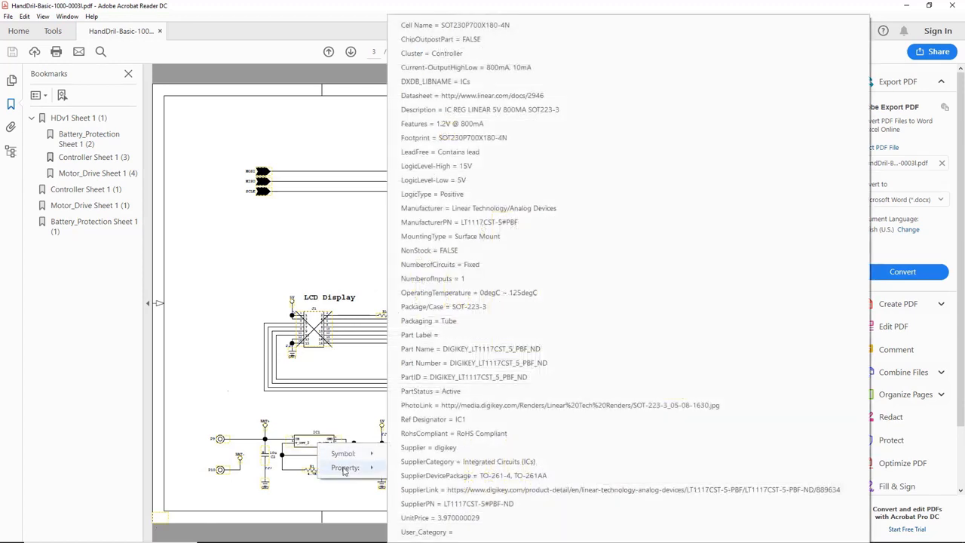
click(351, 414)
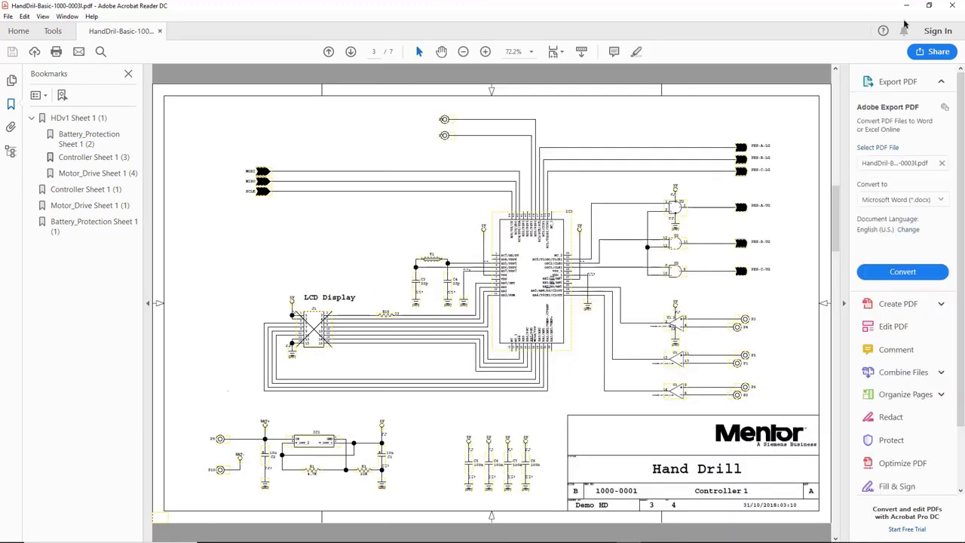
click(955, 6)
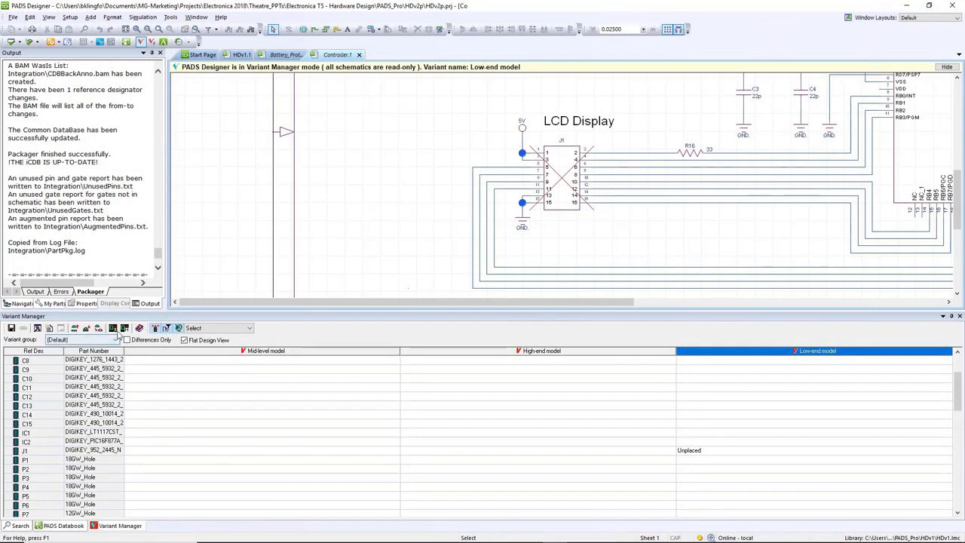
Step: Generate Microsoft Excel part-list BOM reports for the Mid-level, High-end and Low-end models, including a master BOM
right_click(276, 425)
mouse_move(316, 310)
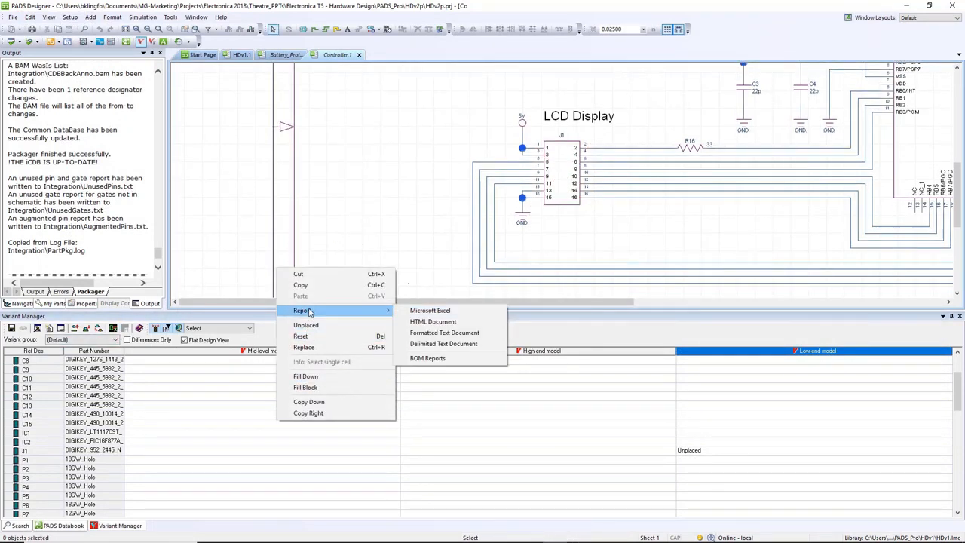
click(420, 359)
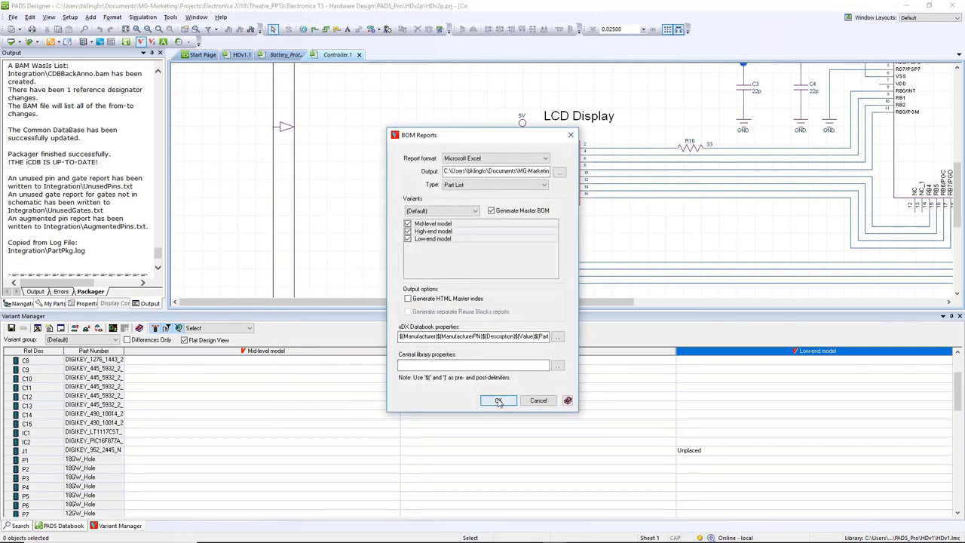
click(499, 401)
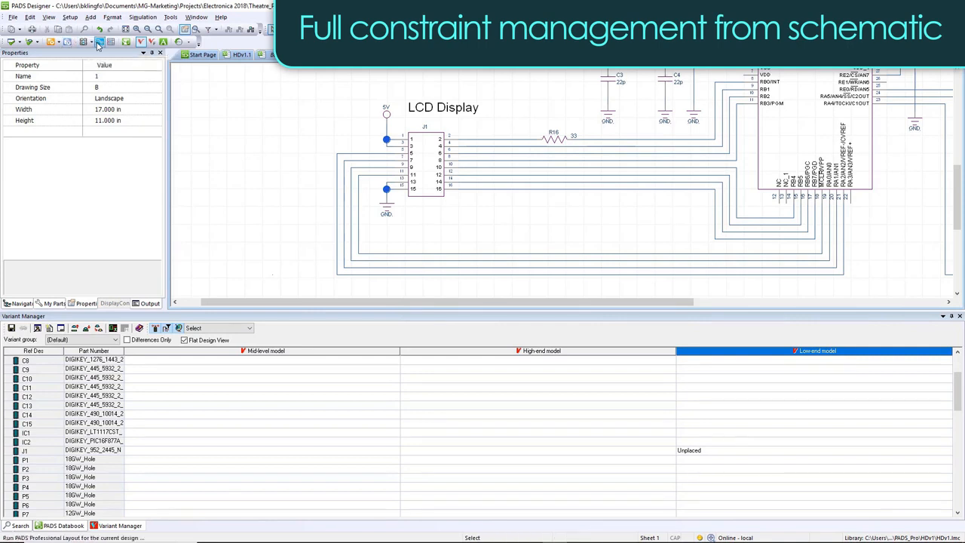
Step: Switch to Constraint Manager and add a net class named PWR
click(51, 43)
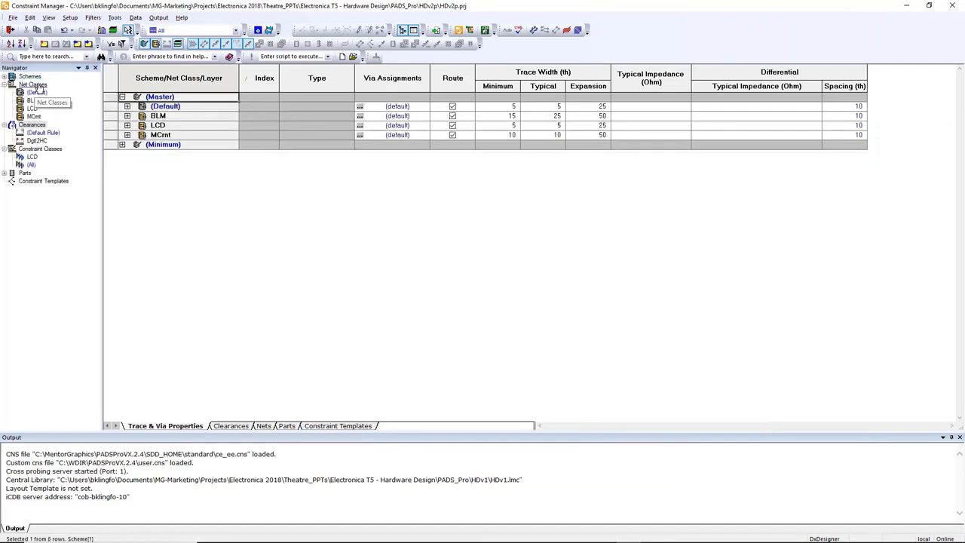
right_click(35, 85)
click(57, 114)
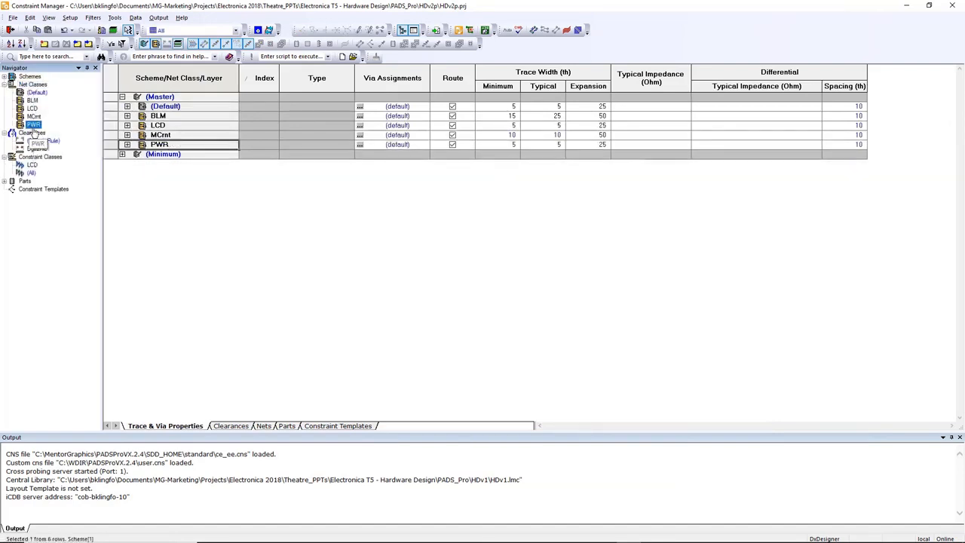
Step: Assign a range of nets to the PWR net class
right_click(33, 125)
click(57, 202)
click(464, 210)
click(359, 238)
shift+click(359, 265)
click(481, 226)
click(508, 354)
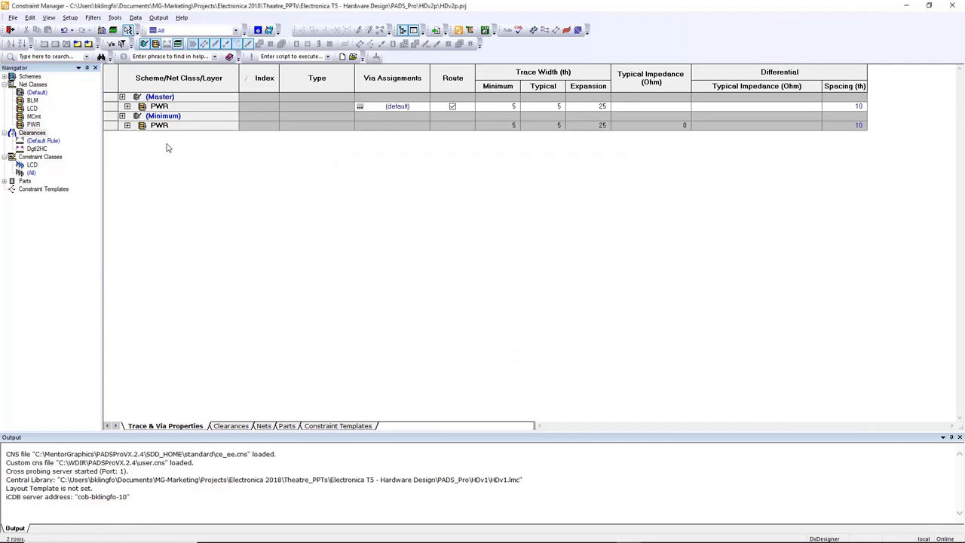
Step: Expand the PWR net class's layers and set its expansion trace width to 50 th
click(127, 107)
click(234, 163)
click(590, 109)
text(50)
click(541, 110)
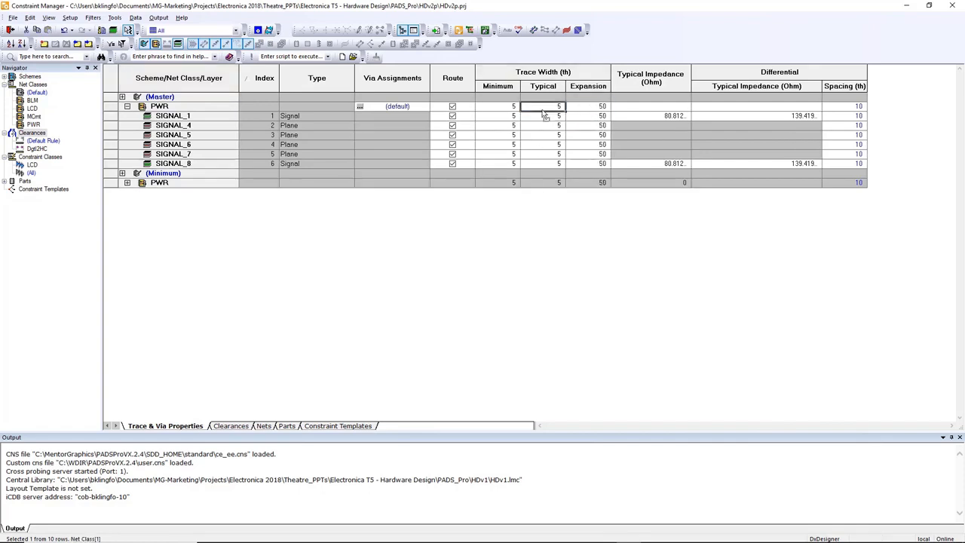
Step: Set the Dgtl2HC trace-to-trace clearance on SIGNAL_4 to 20 th and fill it across the clearances of SIGNAL_4 through SIGNAL_7
click(37, 148)
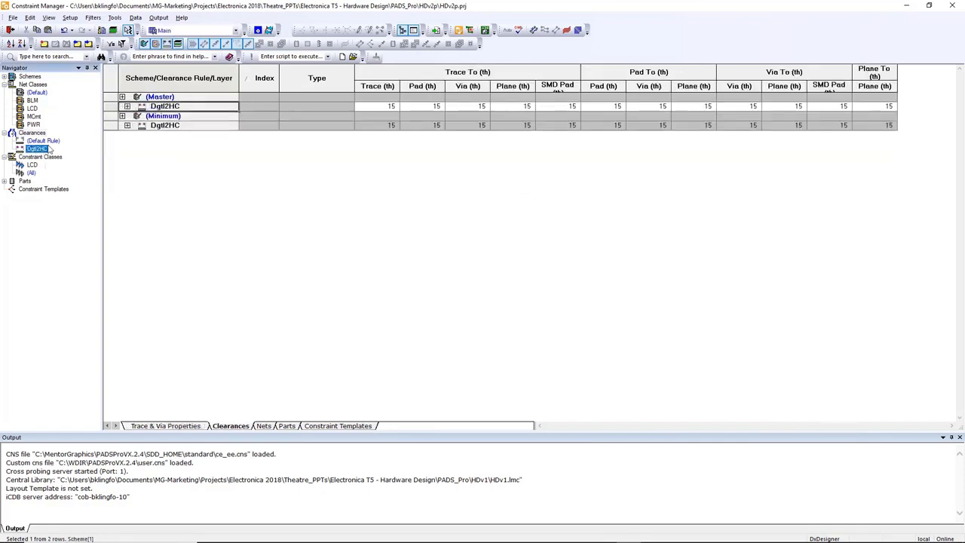
click(127, 106)
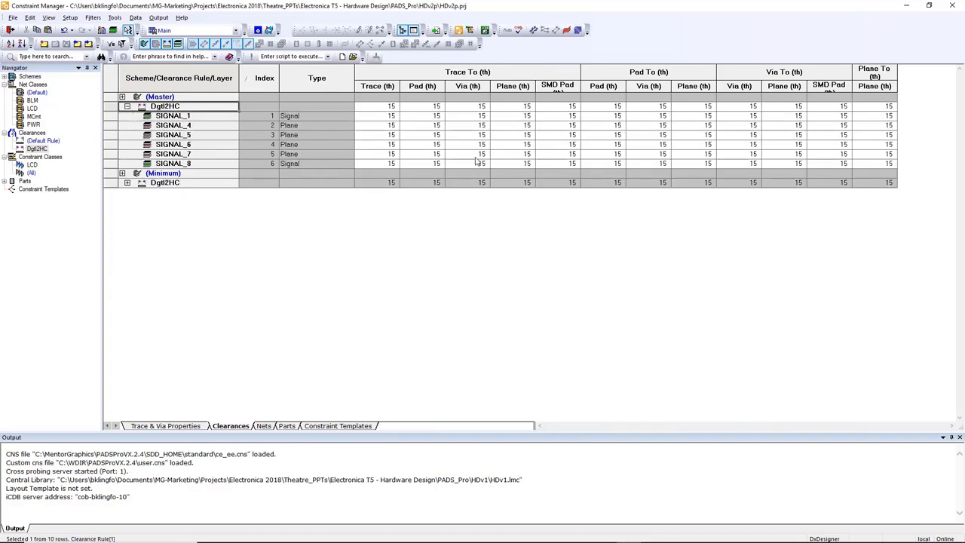
click(375, 127)
text(20)
click(381, 136)
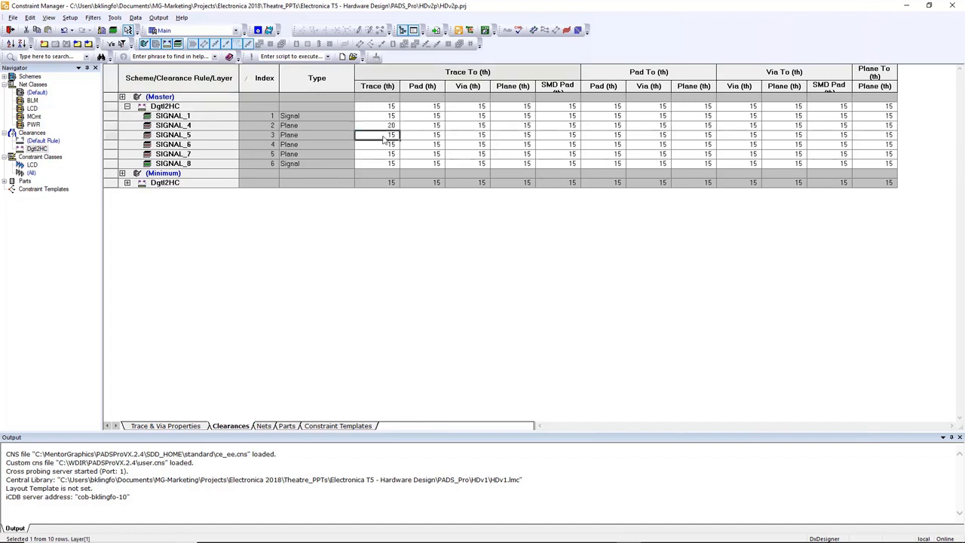
click(383, 125)
mouse_move(400, 129)
mouse_down()
mouse_move(894, 128)
mouse_move(898, 156)
mouse_up()
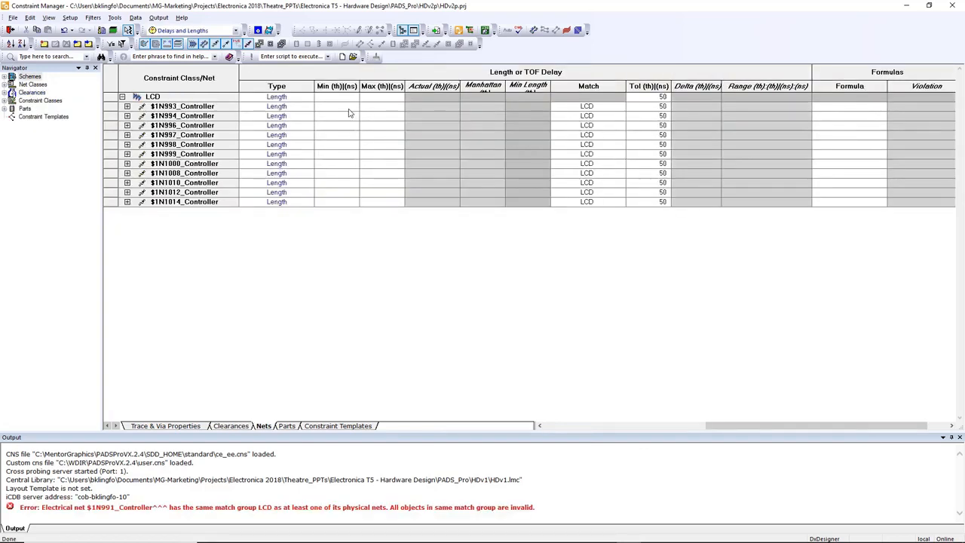
Step: Set the minimum length to 1,000 th and maximum to 2,000 th for all nets in the LCD constraint class
click(349, 110)
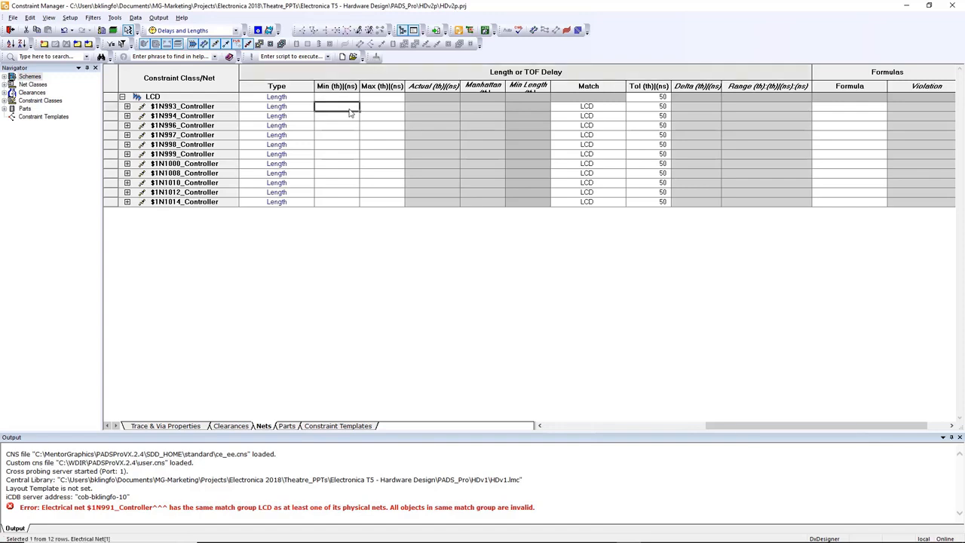
click(349, 111)
text(1)
click(377, 111)
text(3)
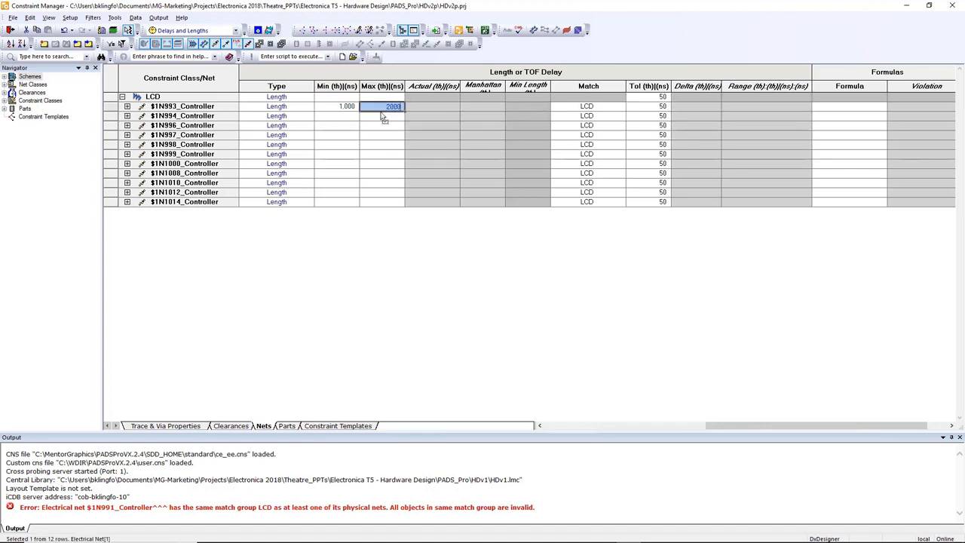
text(000)
click(378, 115)
drag(349, 108, 398, 235)
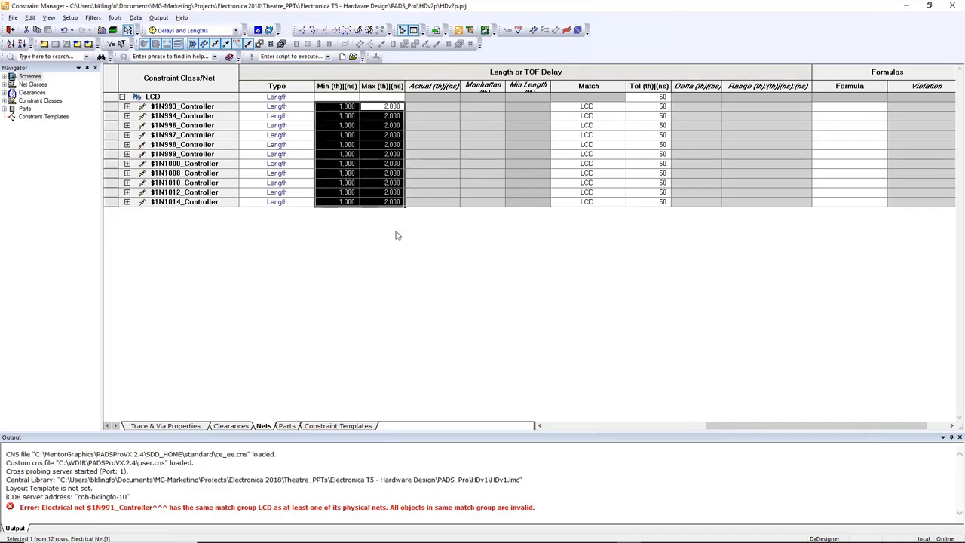
click(413, 185)
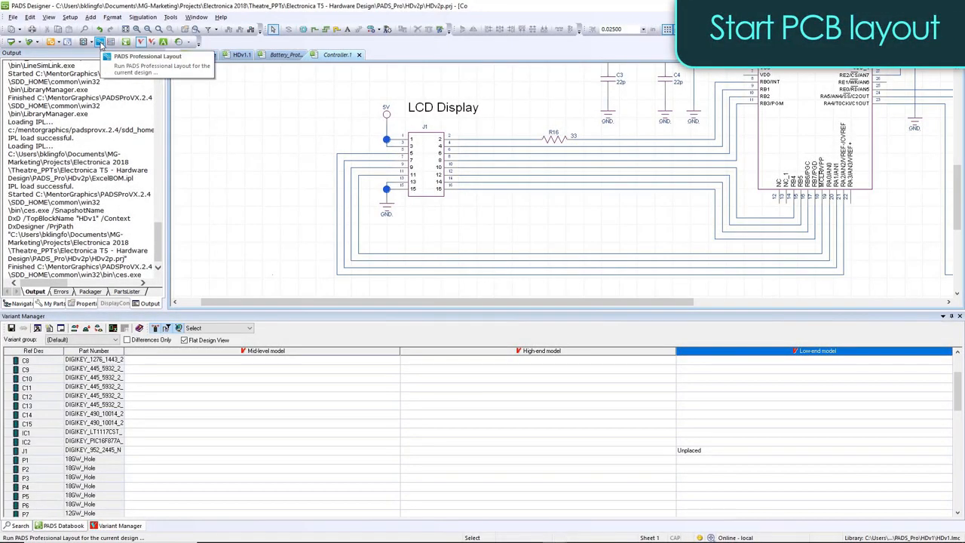
Step: Start a new PCB layout for the schematic from Template_6Layer_Formatted and close the project integration dialog
click(100, 43)
click(452, 262)
click(452, 269)
click(453, 287)
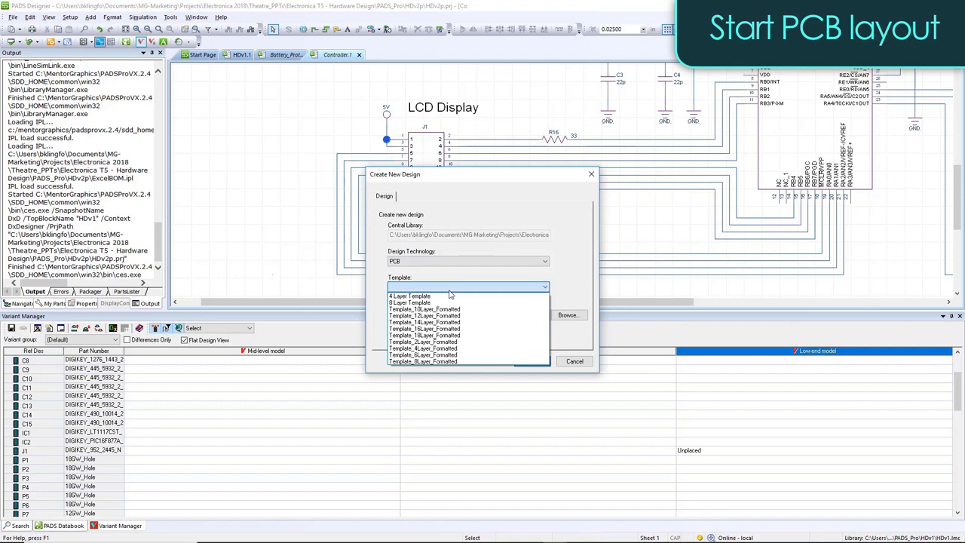
click(445, 356)
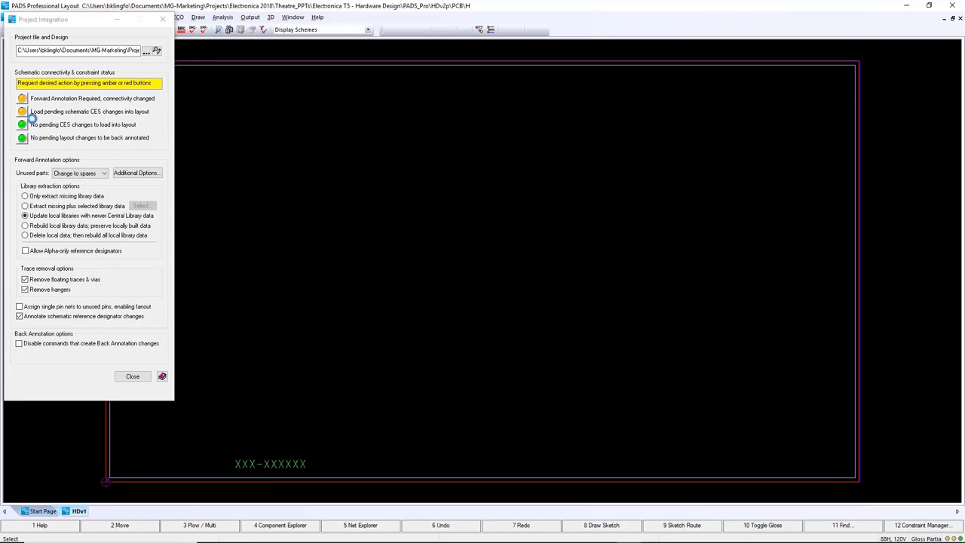
click(130, 376)
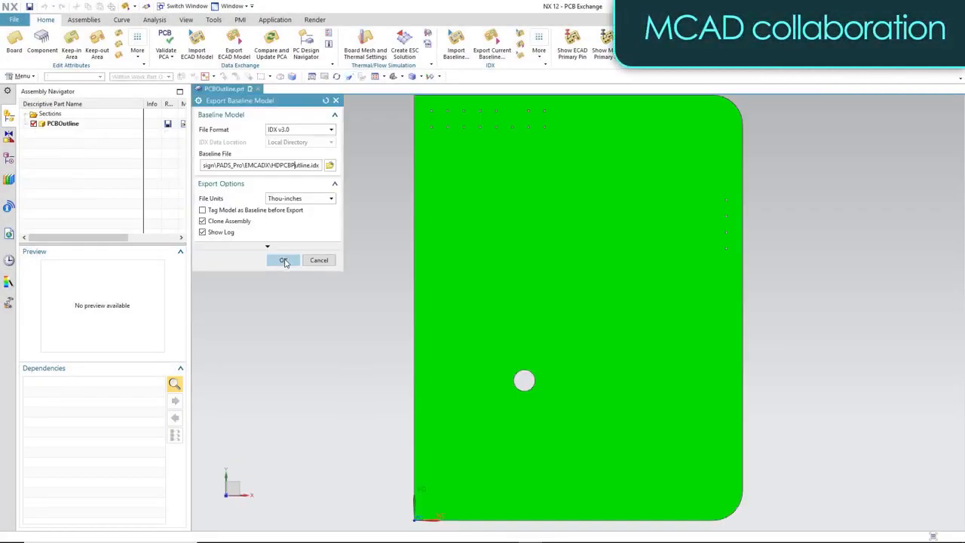
Step: Switch to NX, export the board as the IDX v3.0 baseline HDPCBPutline.idx in Thou-inches, and close the export log
click(283, 260)
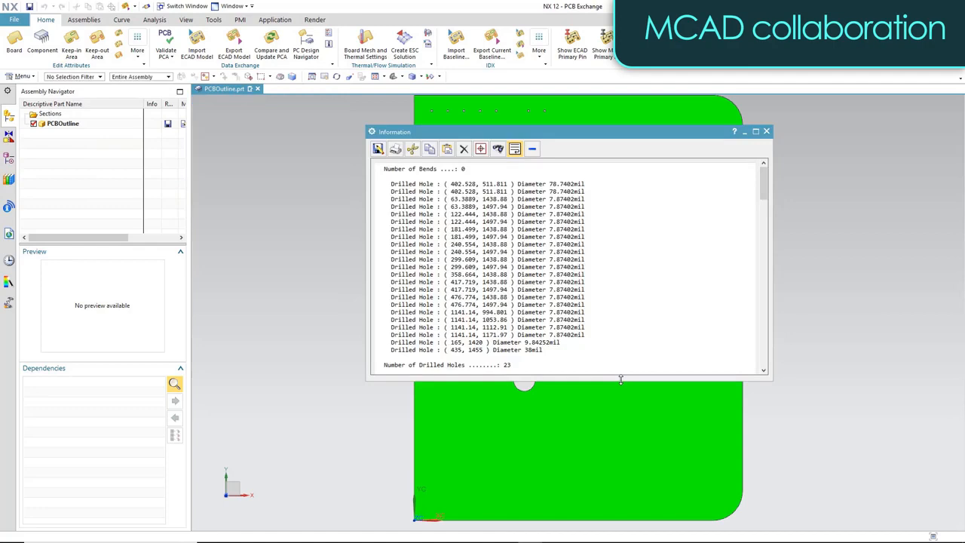
click(766, 132)
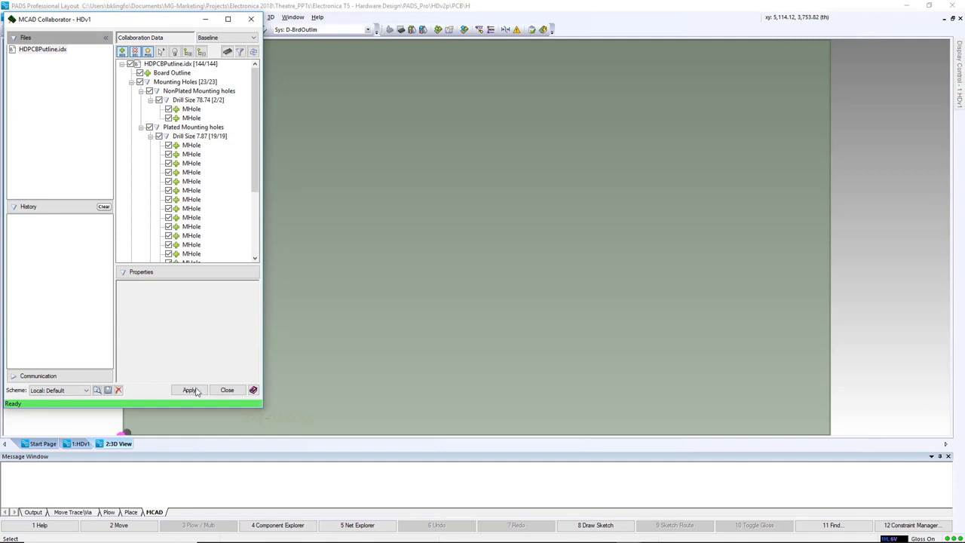
Step: Apply the HDPCBPutline.idx baseline to the layout in the MCAD Collaborator and return to the 2D board view
click(190, 390)
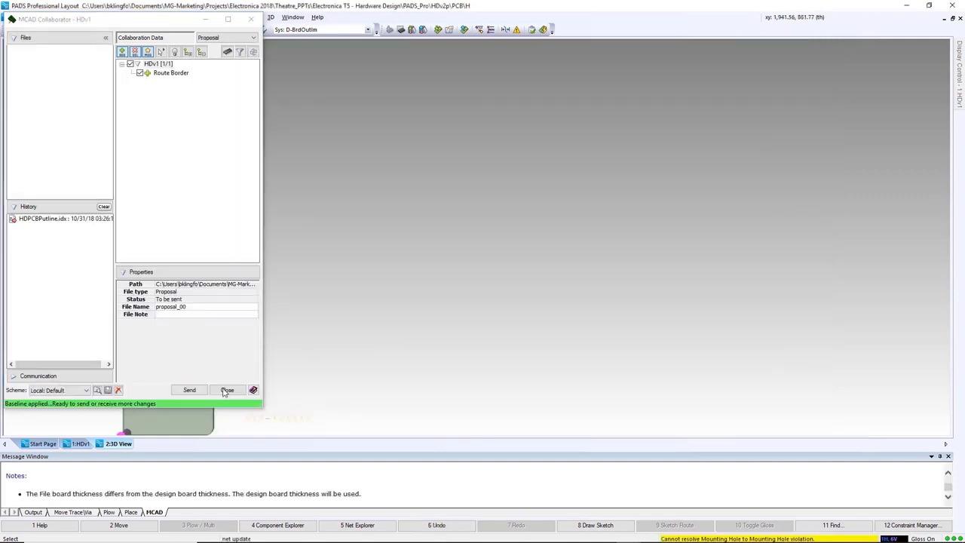
click(226, 390)
click(88, 30)
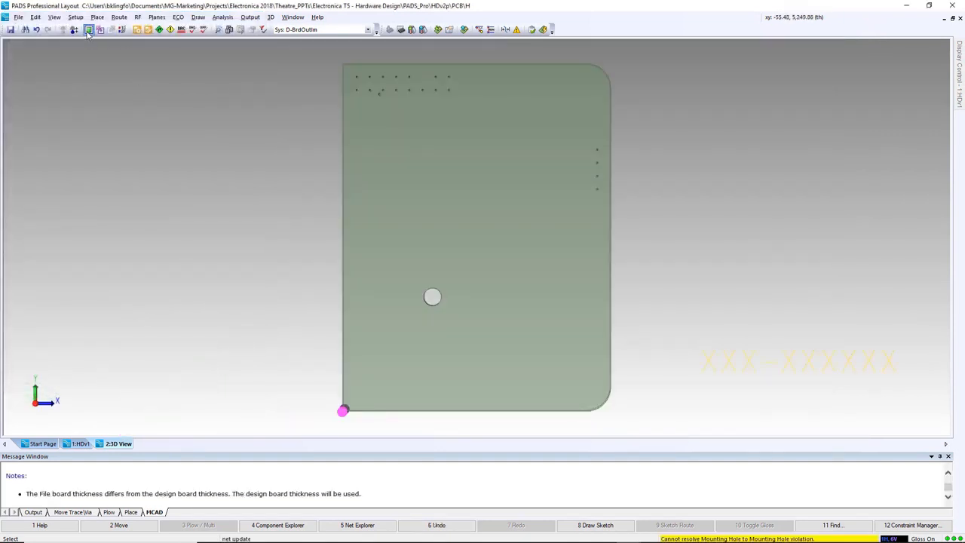
click(88, 30)
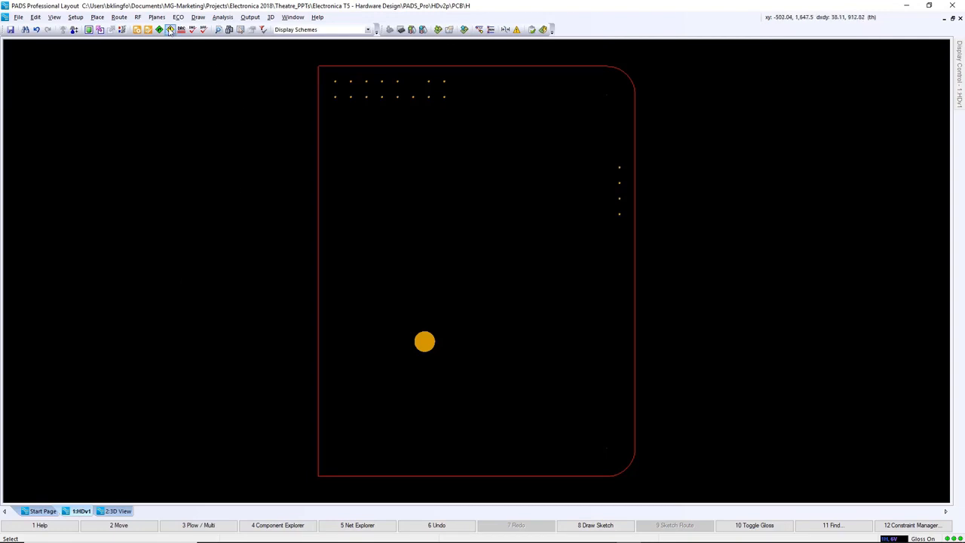
Step: Review the components of the BatteryProtection, Controller and MotorDrive groups in the Component Explorer
click(120, 17)
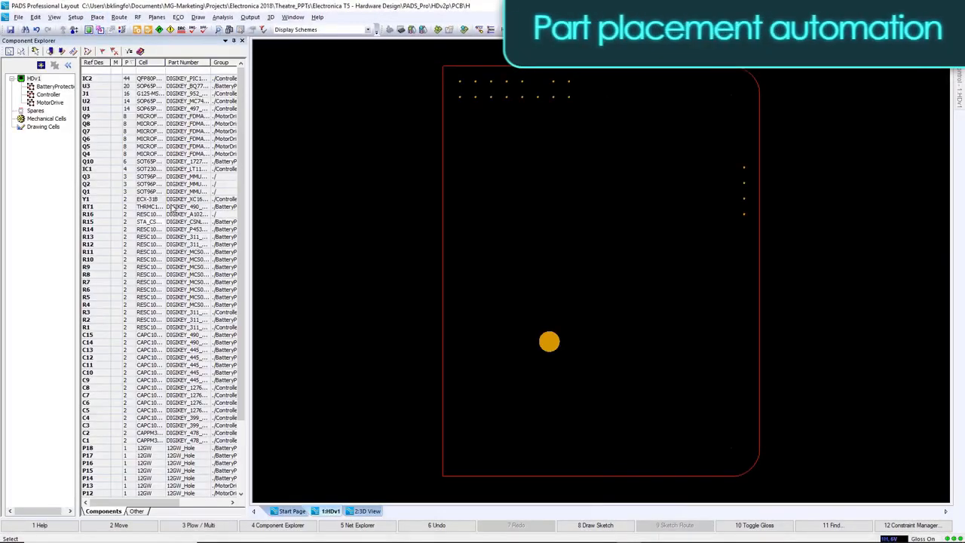
drag(79, 125, 101, 136)
click(56, 87)
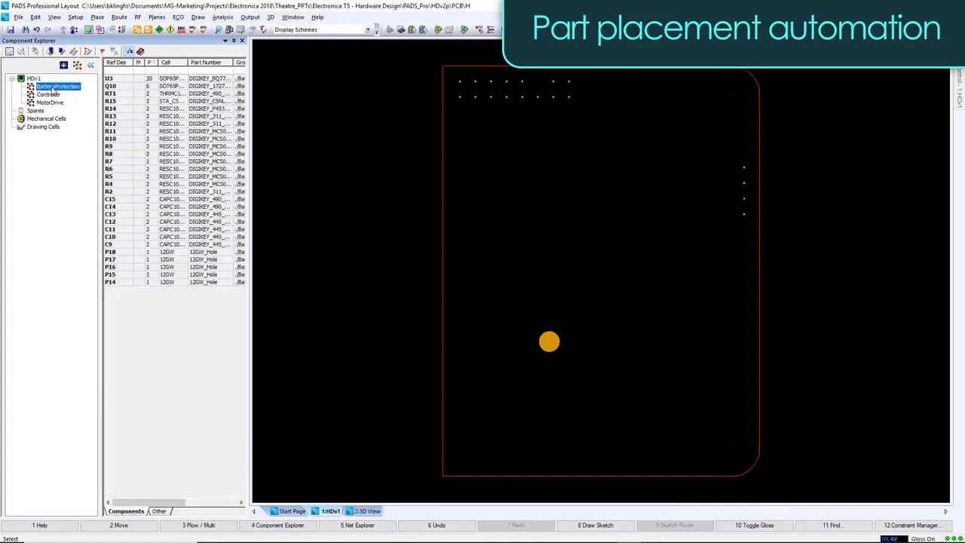
click(49, 94)
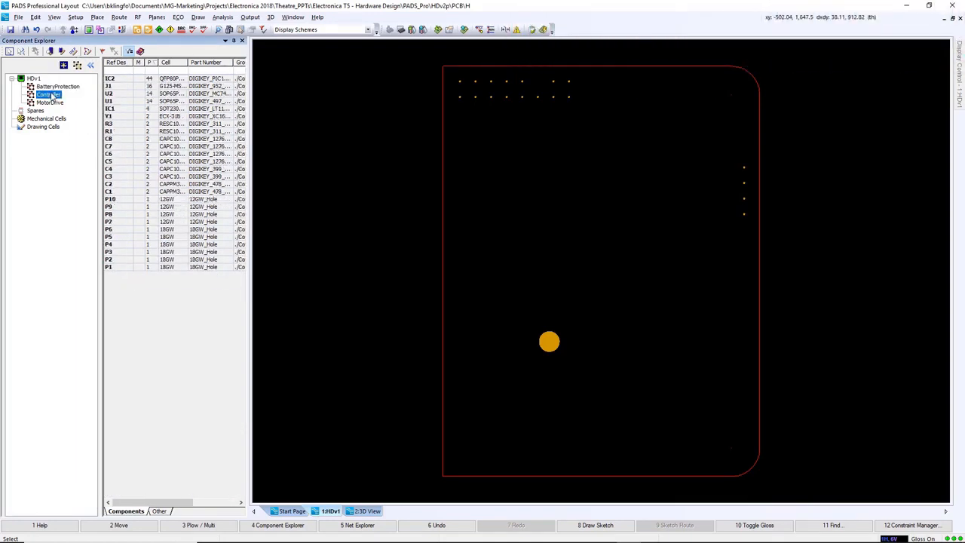
click(50, 103)
Step: Place the MotorDrive, Controller and BatteryProtection planning groups on the board and shift MotorDrive slightly up toward the board's left edge
drag(51, 106, 500, 267)
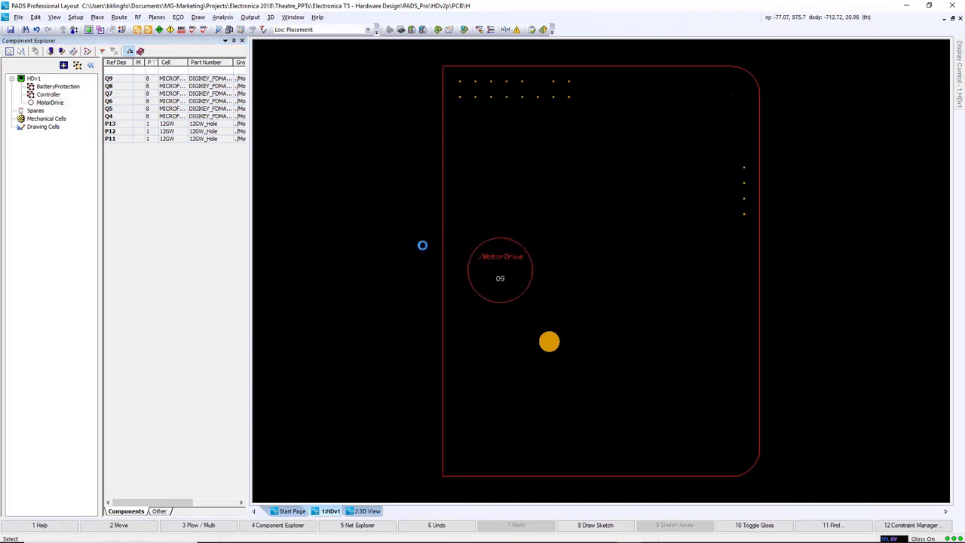
drag(48, 96, 627, 335)
drag(58, 86, 662, 139)
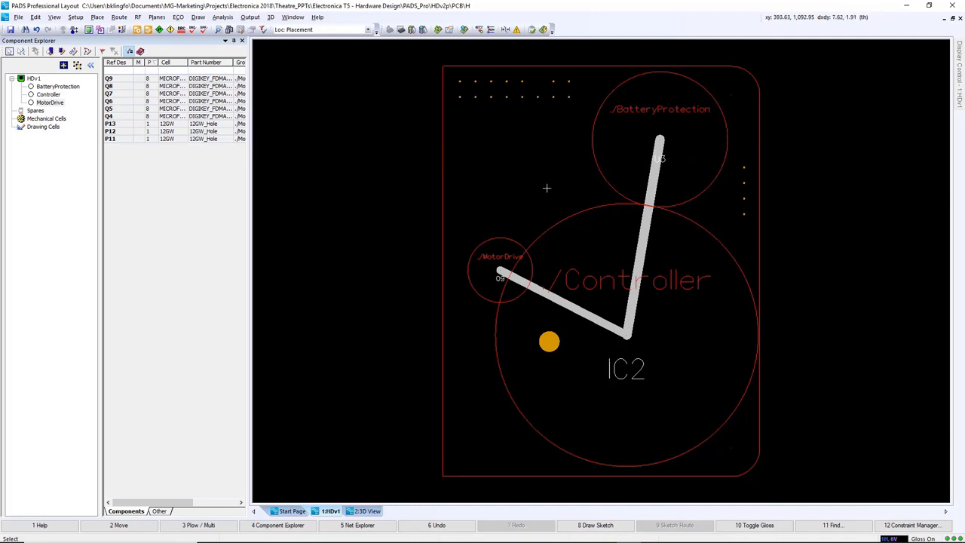
drag(475, 298, 462, 263)
Step: Arrange the individual parts of the BatteryProtection planning group
click(593, 156)
right_click(593, 156)
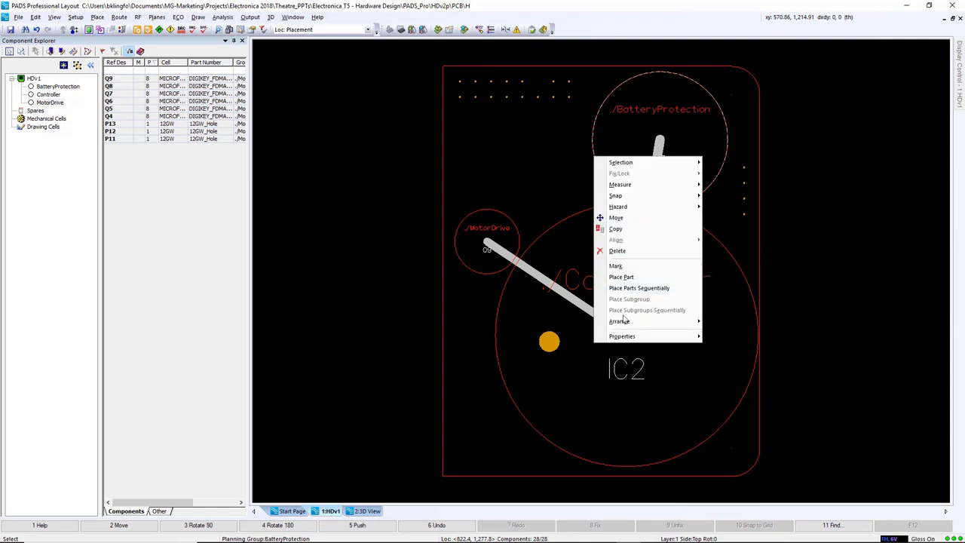
mouse_move(668, 323)
click(728, 322)
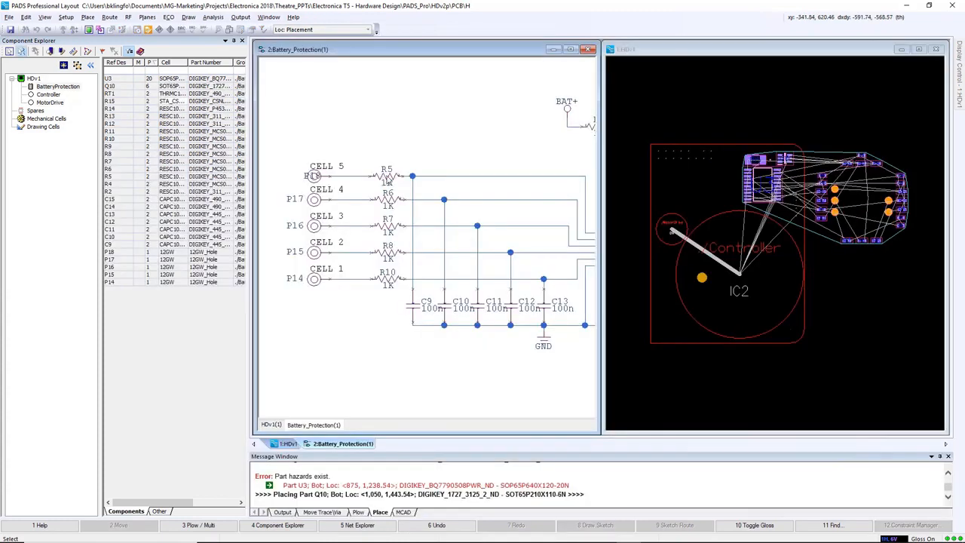
Step: Select R5 and C9 in the schematic and place them side by side on the board to the left of U3
click(387, 178)
ctrl+click(413, 306)
right_click(745, 154)
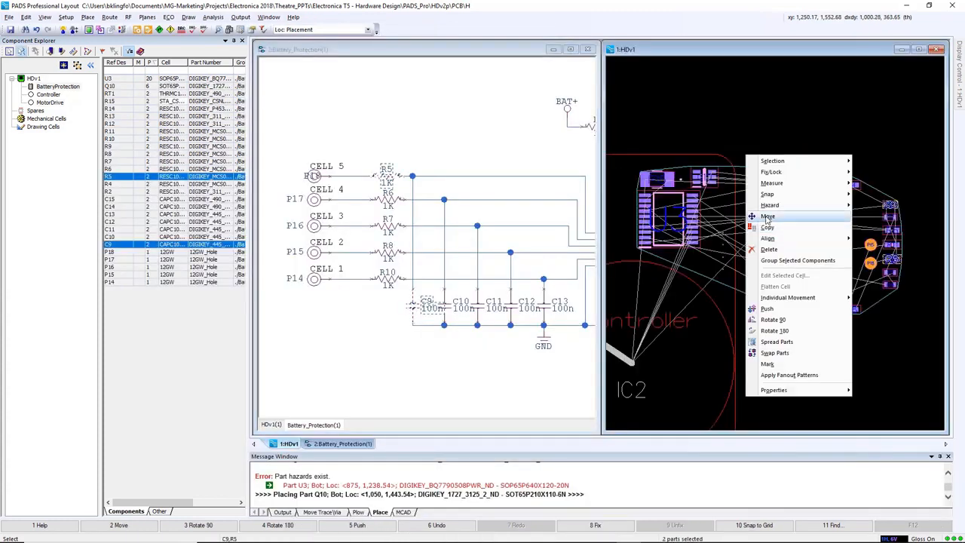
click(774, 216)
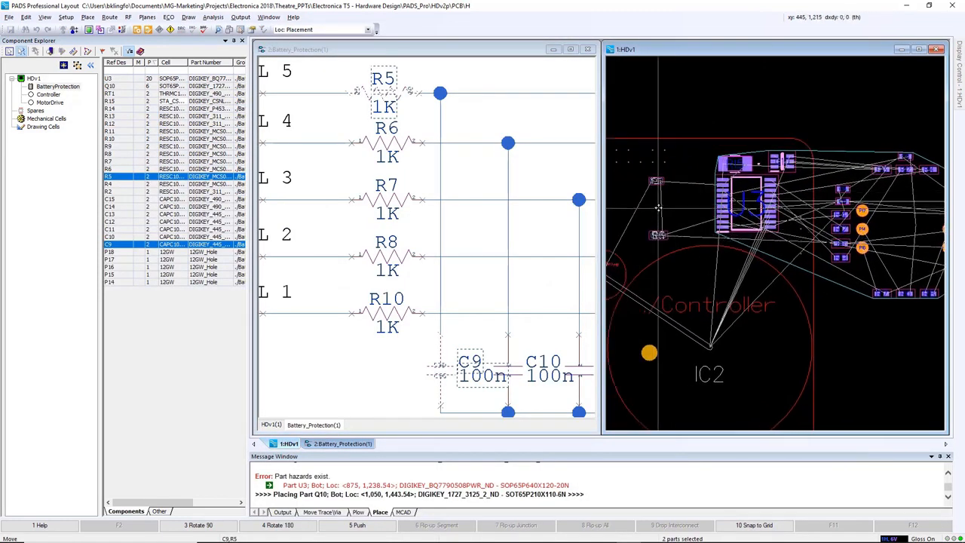
click(665, 203)
scroll(666, 205, up, 2)
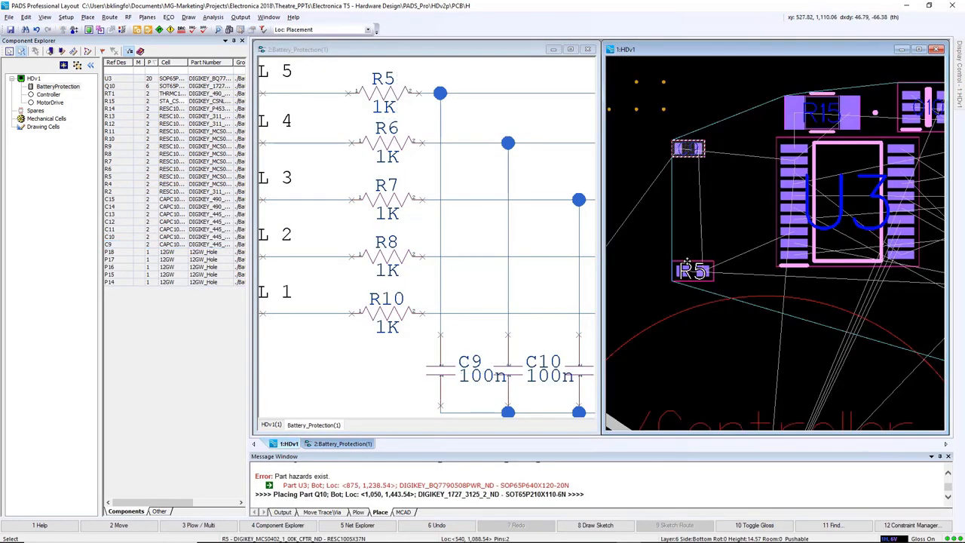
drag(689, 263, 633, 193)
Step: Copy the R5 and C9 placement and repeat it in rows below for R6/C10, R7/C11 and R8/C12
right_click(678, 181)
click(701, 257)
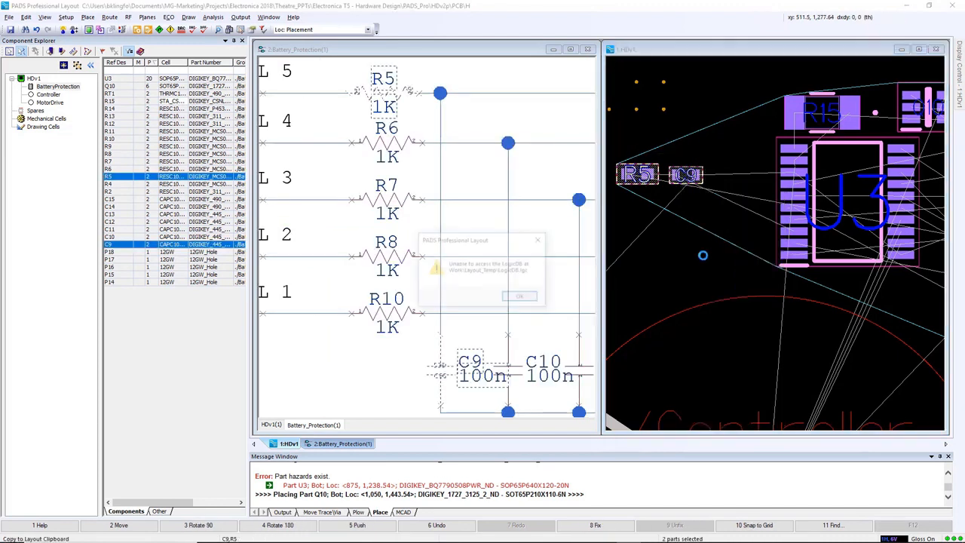
click(521, 297)
key(ctrl+v)
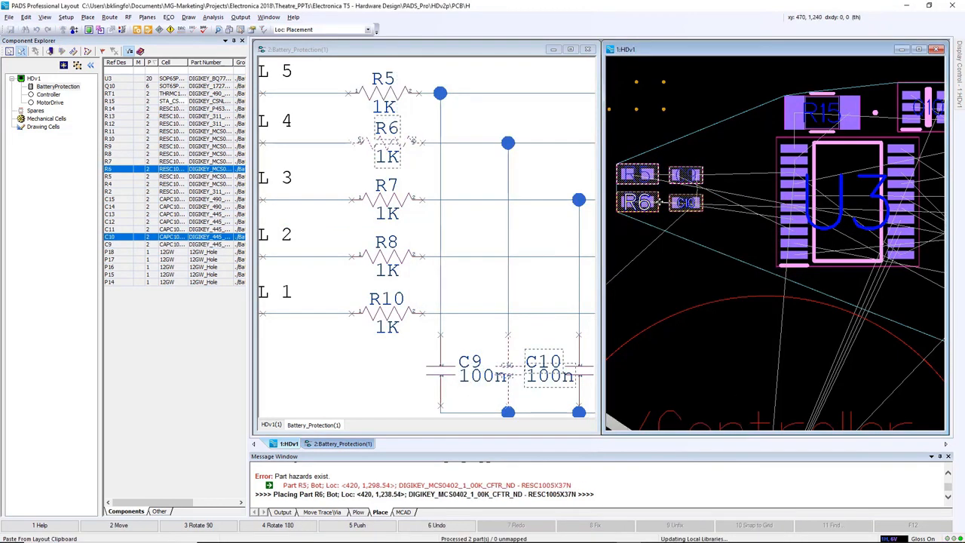
click(645, 204)
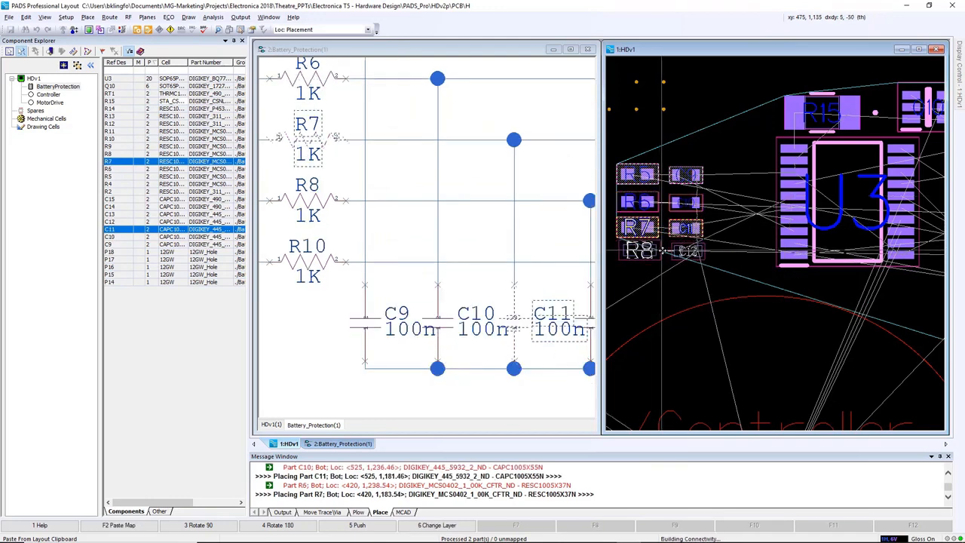
click(644, 228)
click(640, 254)
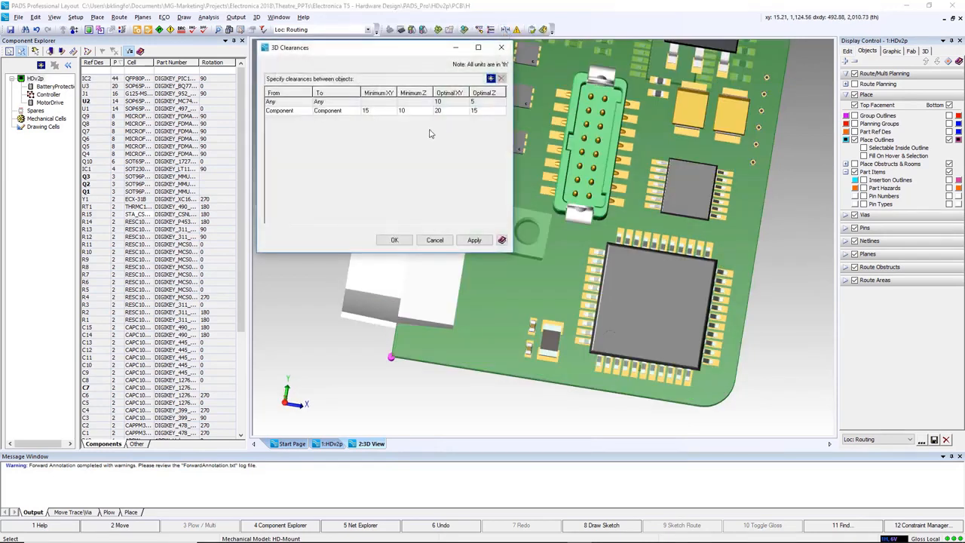
Step: Add a 3D clearance rule from Mechanical objects and edit its clearance values
click(309, 122)
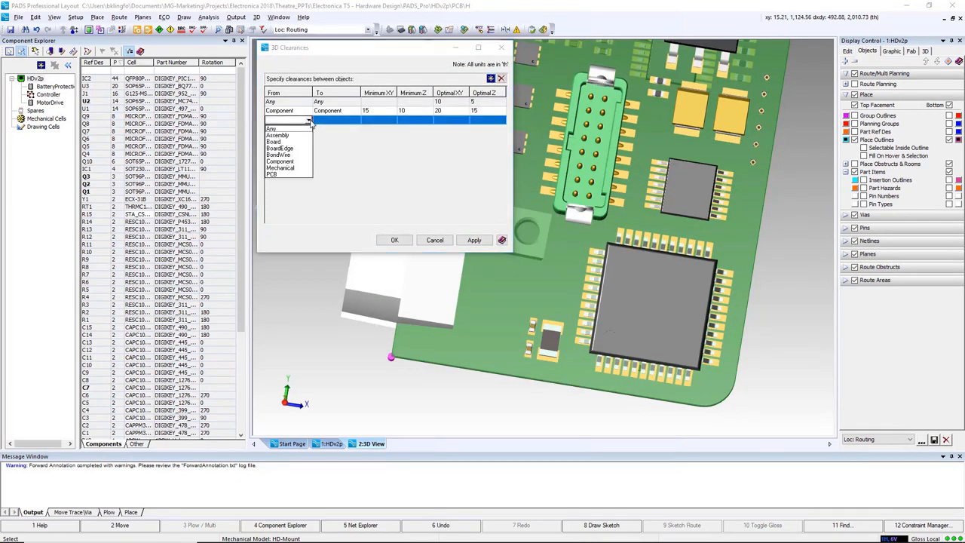
click(292, 167)
click(486, 121)
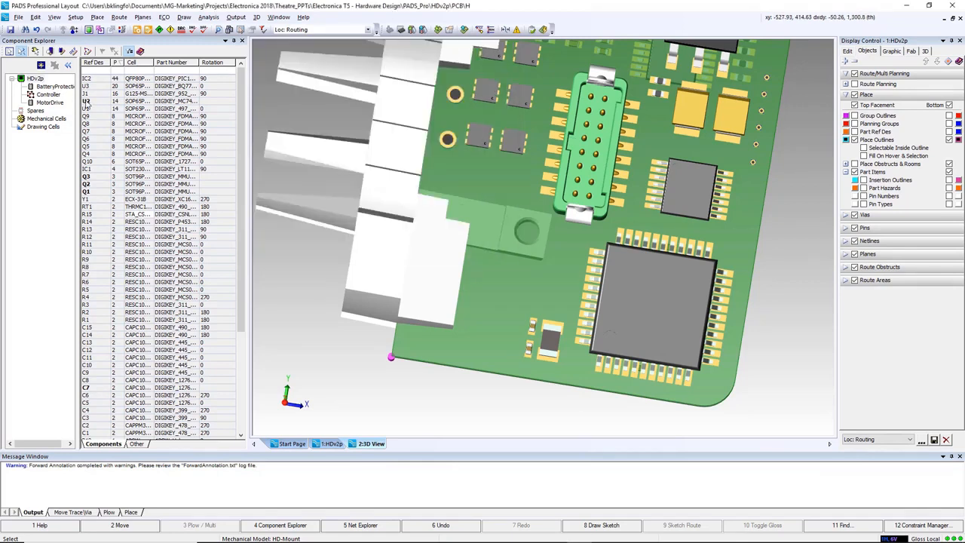
Step: Place U2 near the board's lower-left corner beside the mechanical part and inspect its position in 3D
drag(89, 101, 484, 306)
click(470, 310)
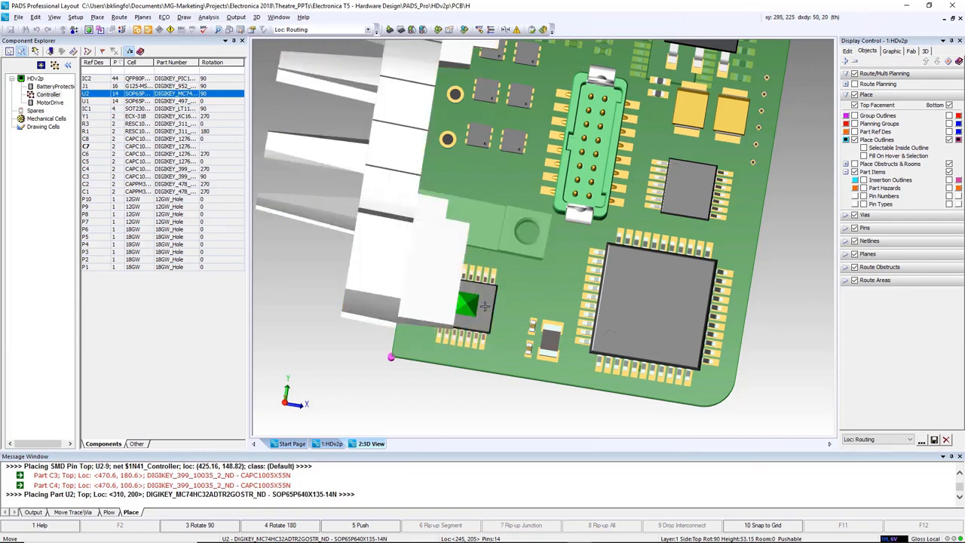
click(484, 306)
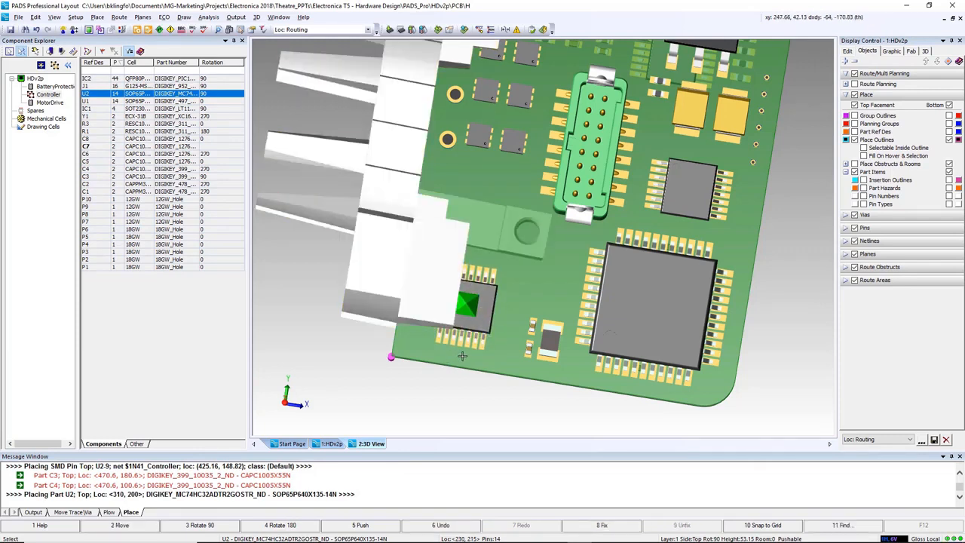
middle_drag(469, 352, 480, 269)
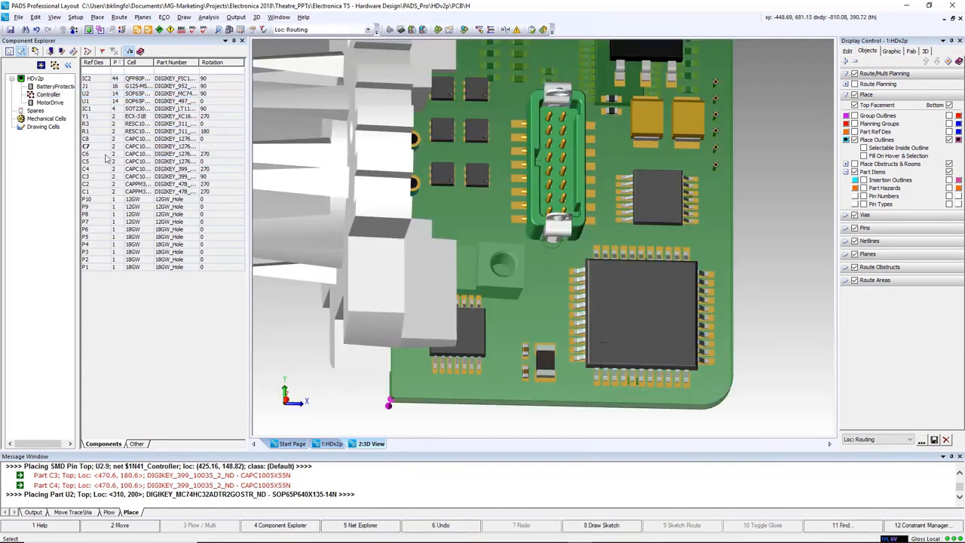
Step: Place capacitor C7 just above U2's upper-left pin, rotated to stand vertically
click(98, 148)
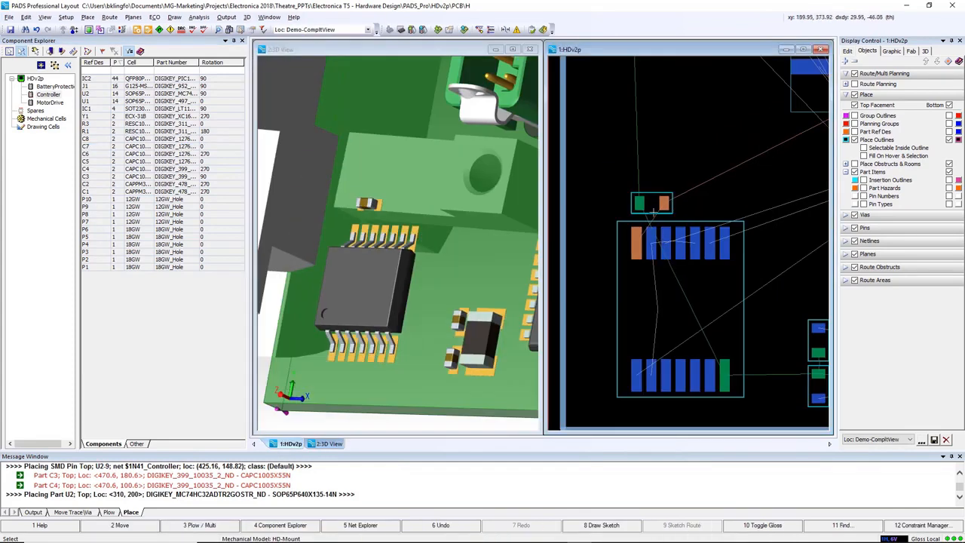
mouse_move(653, 202)
mouse_down()
mouse_move(635, 197)
mouse_move(648, 205)
mouse_up()
key(F3)
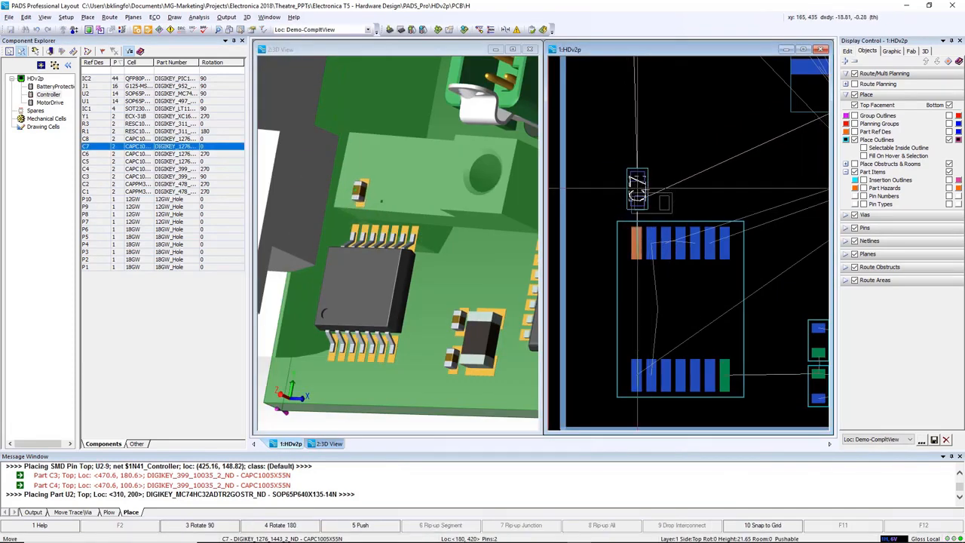
click(637, 194)
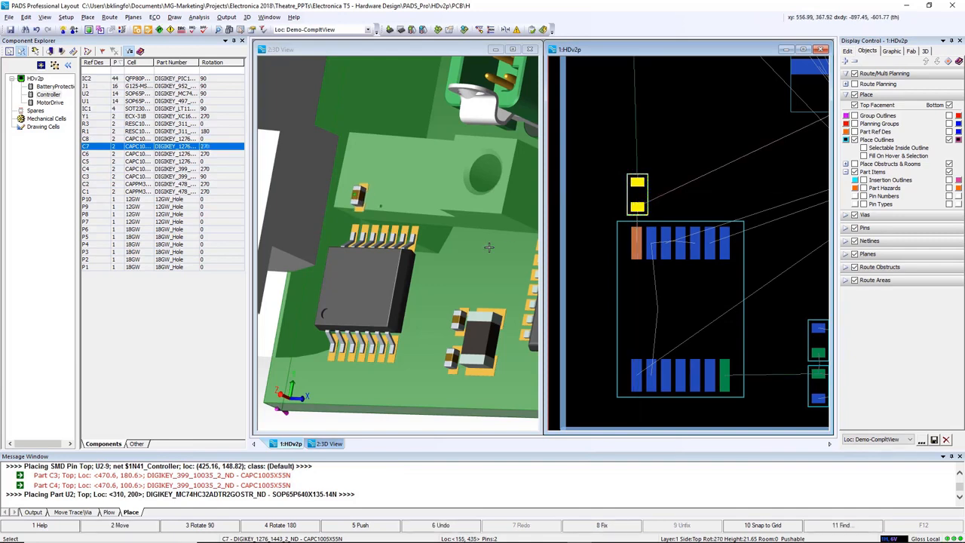
click(427, 335)
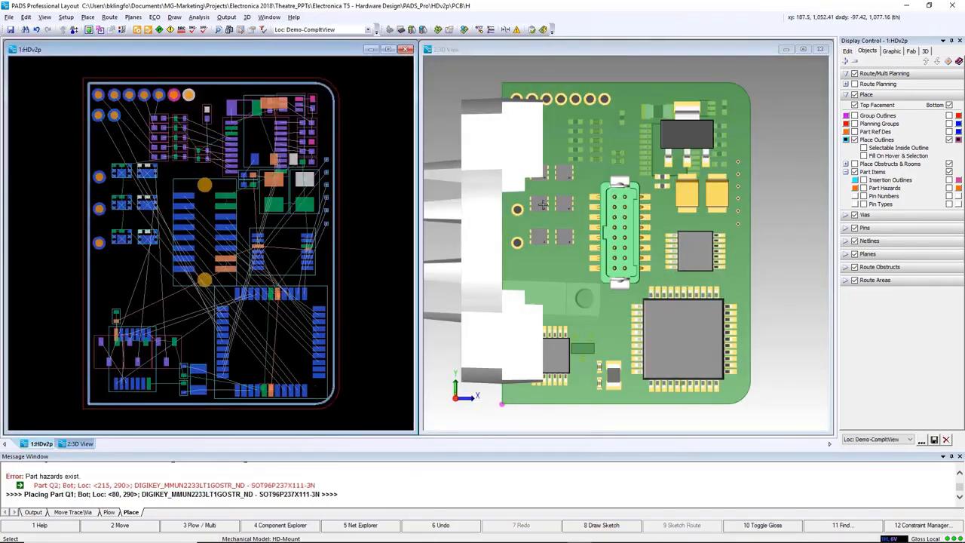
Step: Move P11 to P13 and Q4 to Q9 together down the board, below their current position beside the J1 connector
scroll(542, 205, up, 3)
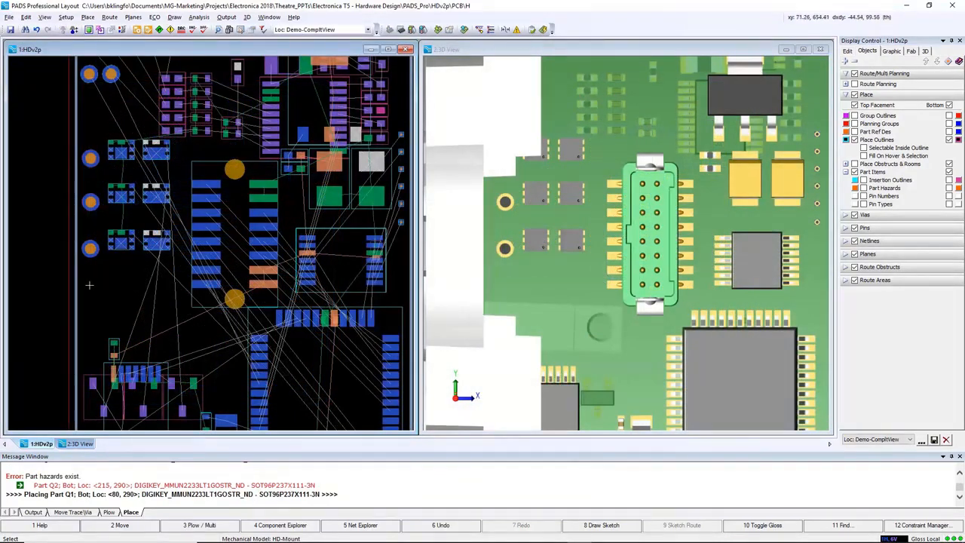
drag(96, 275, 172, 140)
right_click(162, 151)
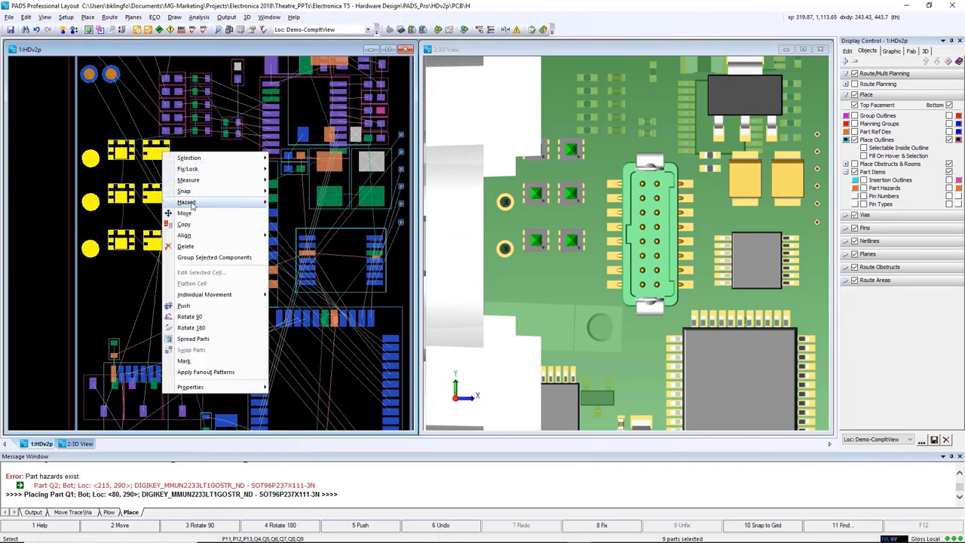
click(183, 212)
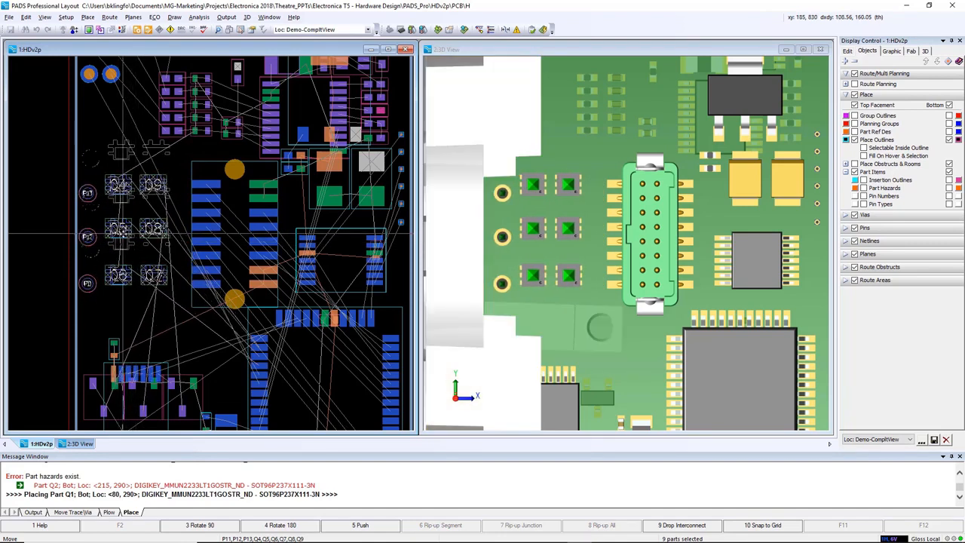
click(120, 235)
click(129, 306)
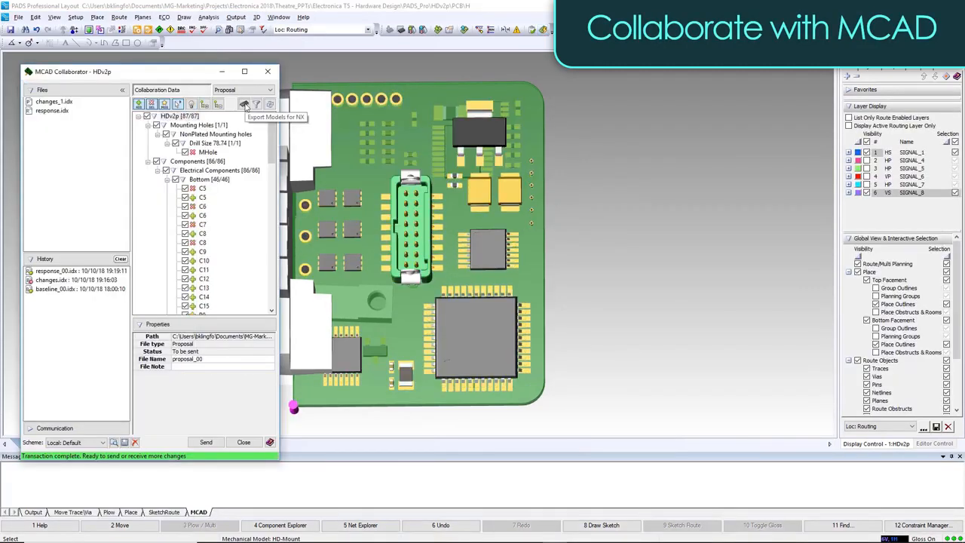
Step: Export the component models for NX and send the proposal_00 change set to MCAD
click(245, 106)
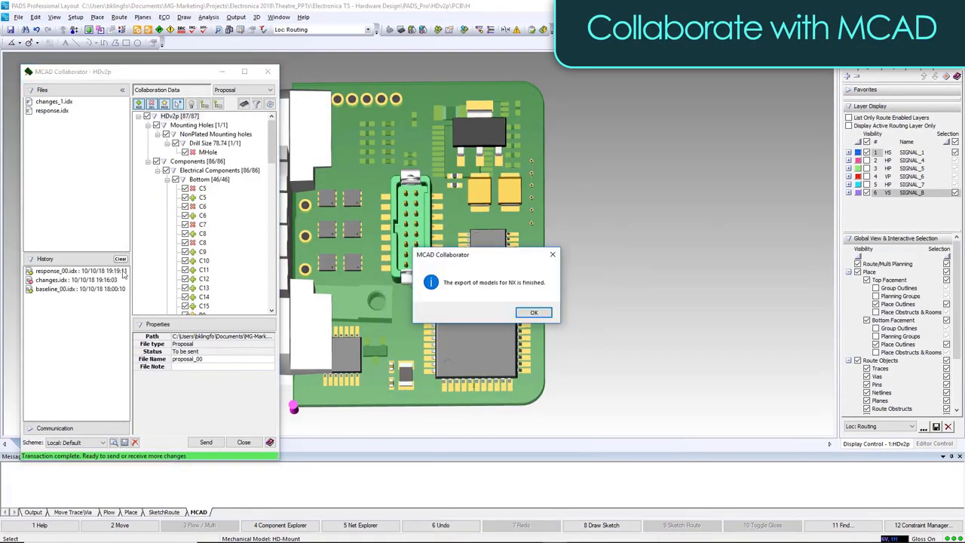
click(533, 312)
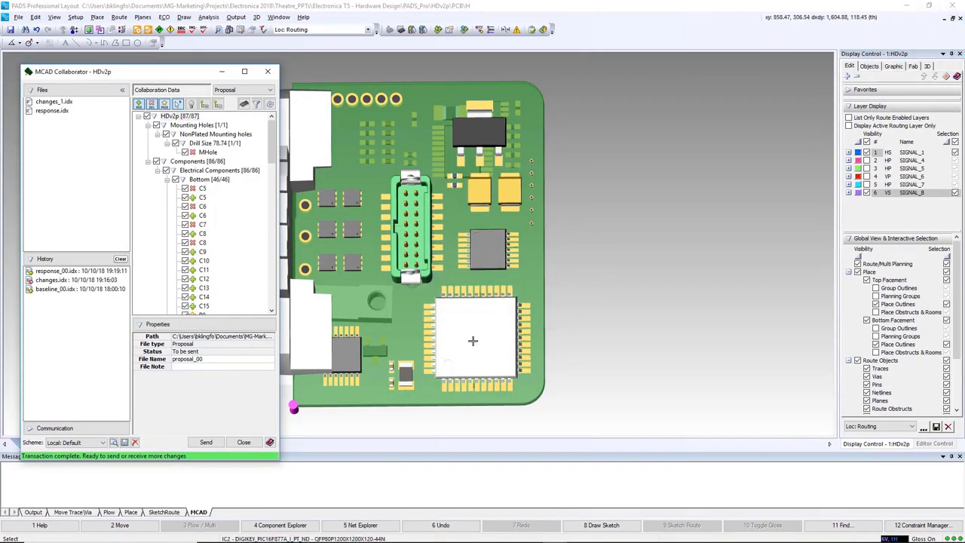
click(207, 442)
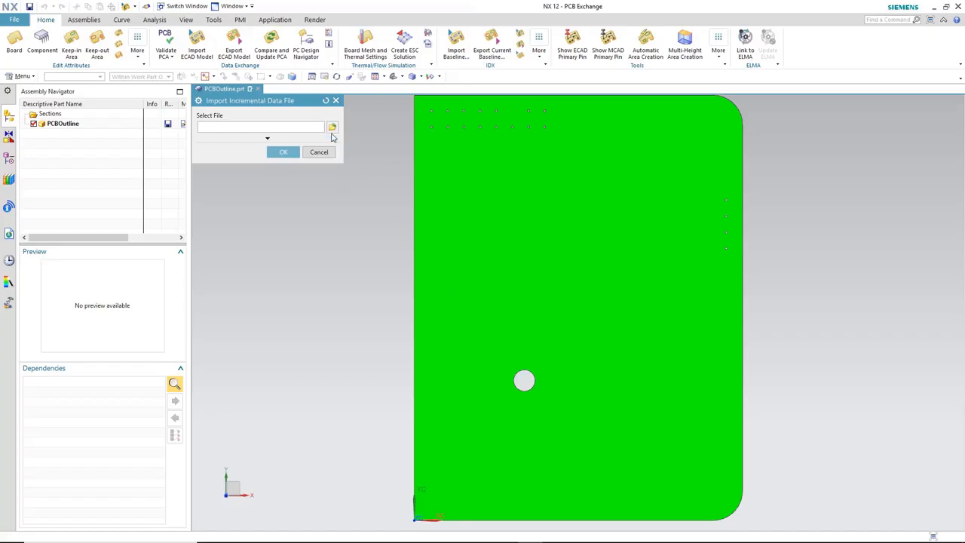
Step: In NX, import the incremental data file proposal_00.idx from the EMCADX folder into the PCBOutline part
click(332, 127)
click(471, 213)
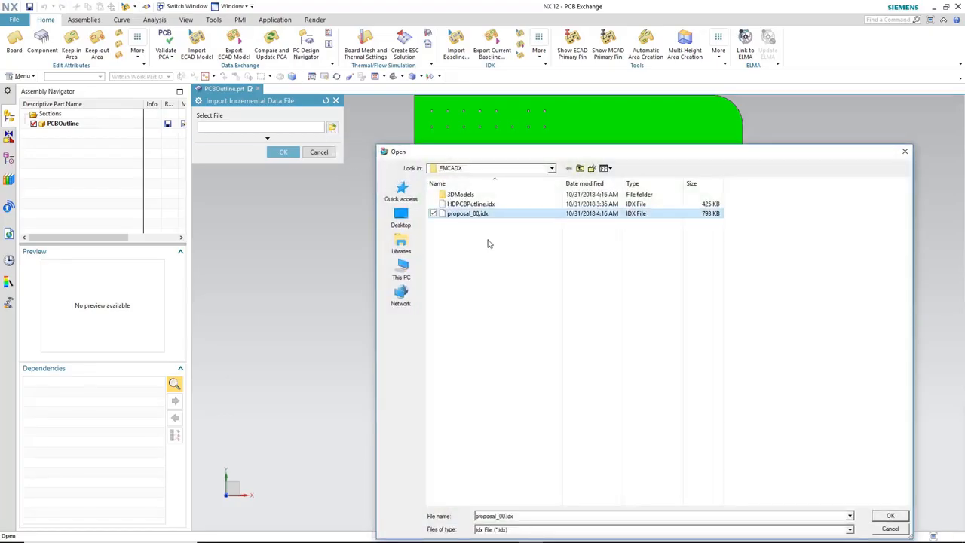
click(891, 517)
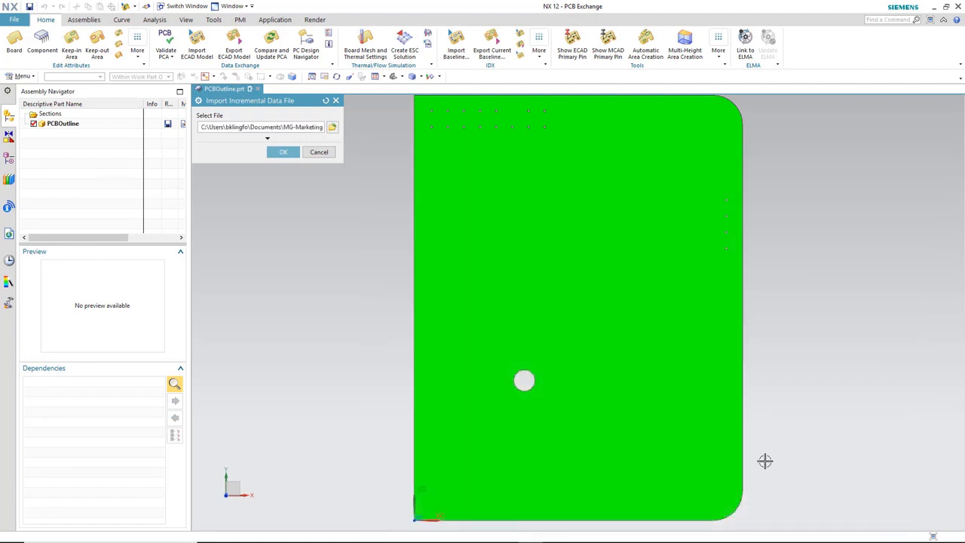
click(282, 153)
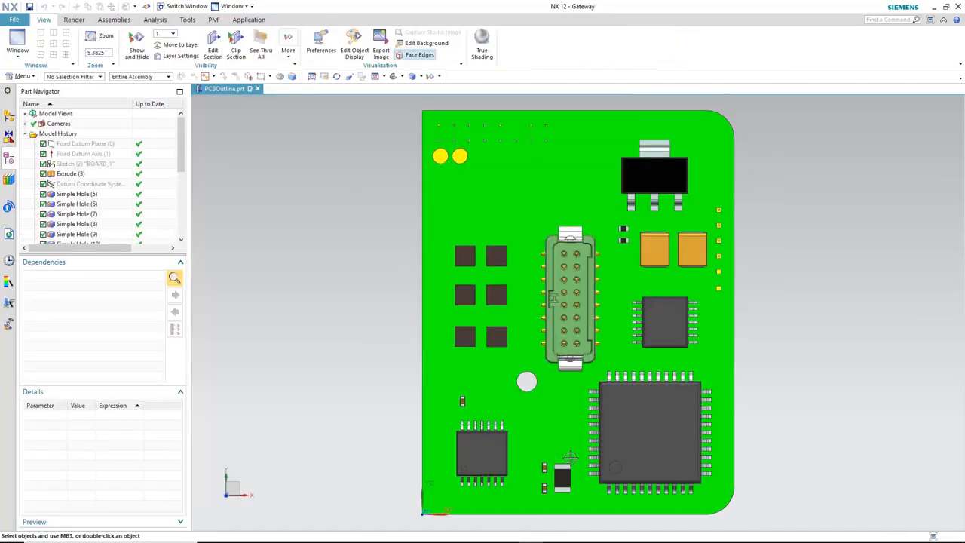
Step: In the DrillMaster assembly, edit the board in context and shift connector J1 slightly toward its mating ribbon-cable connector
middle_drag(391, 483, 362, 410)
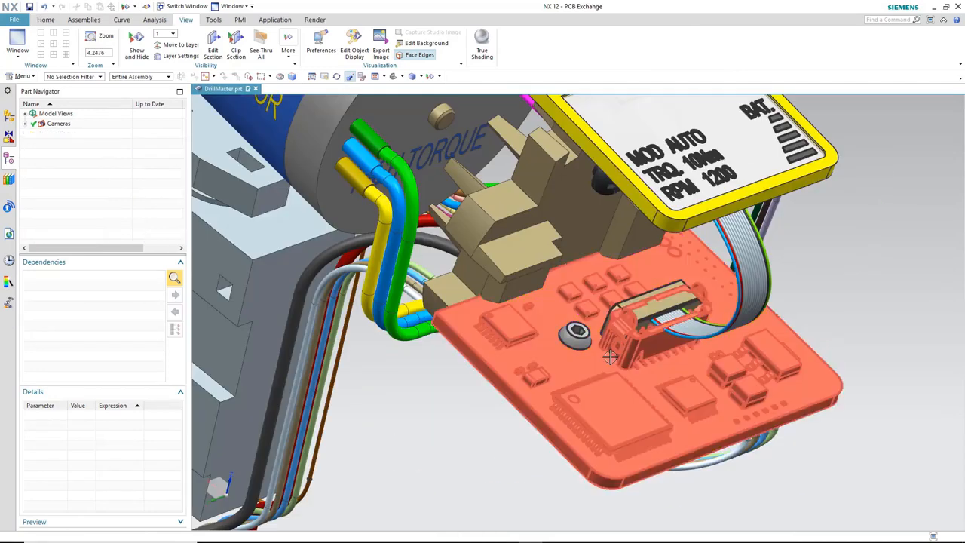
middle_drag(588, 355, 607, 405)
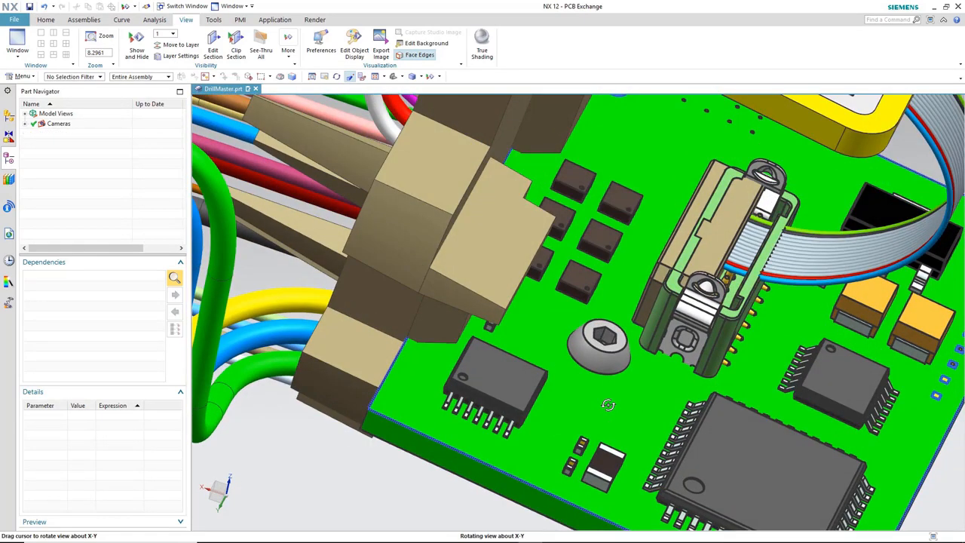
click(668, 311)
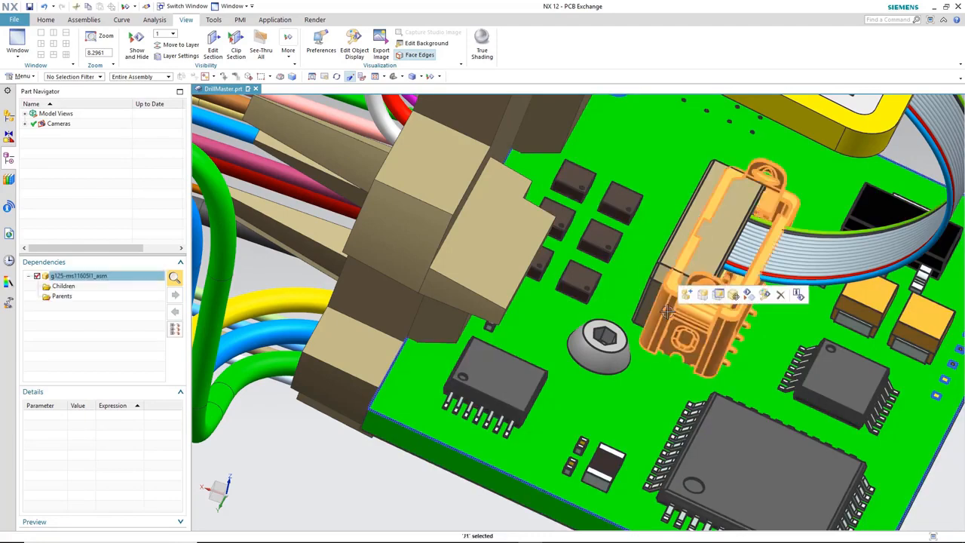
click(733, 295)
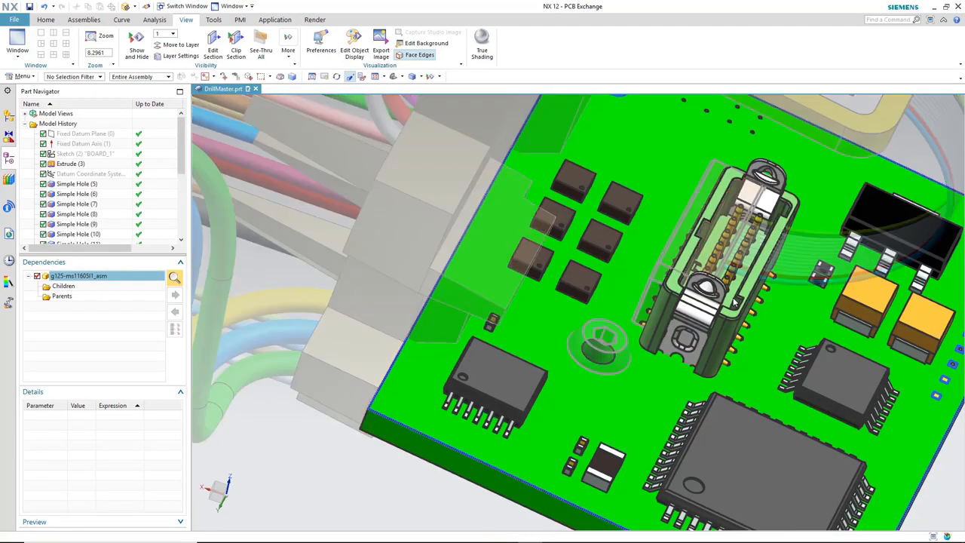
drag(674, 257, 661, 256)
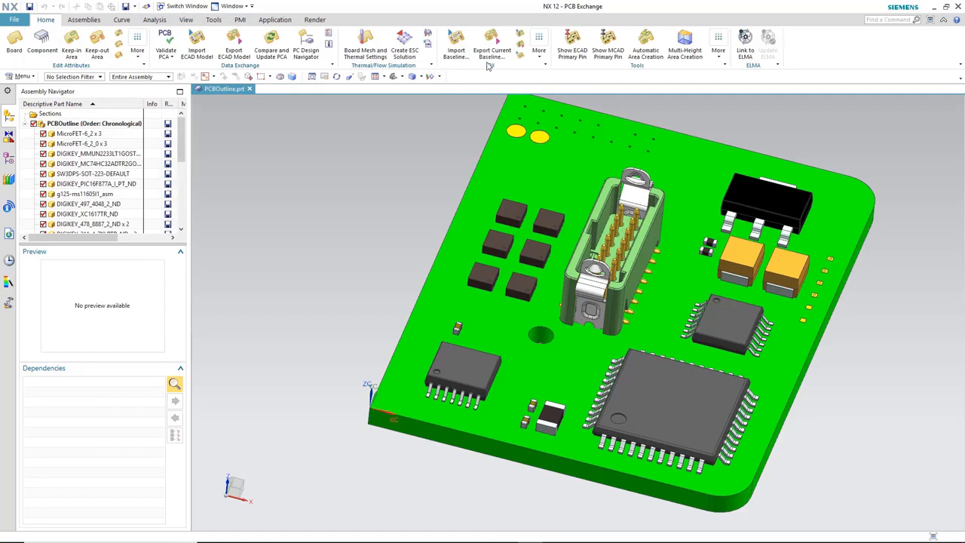
Step: Open the board's incremental change export and set the action for moved component J1 to Export
click(488, 64)
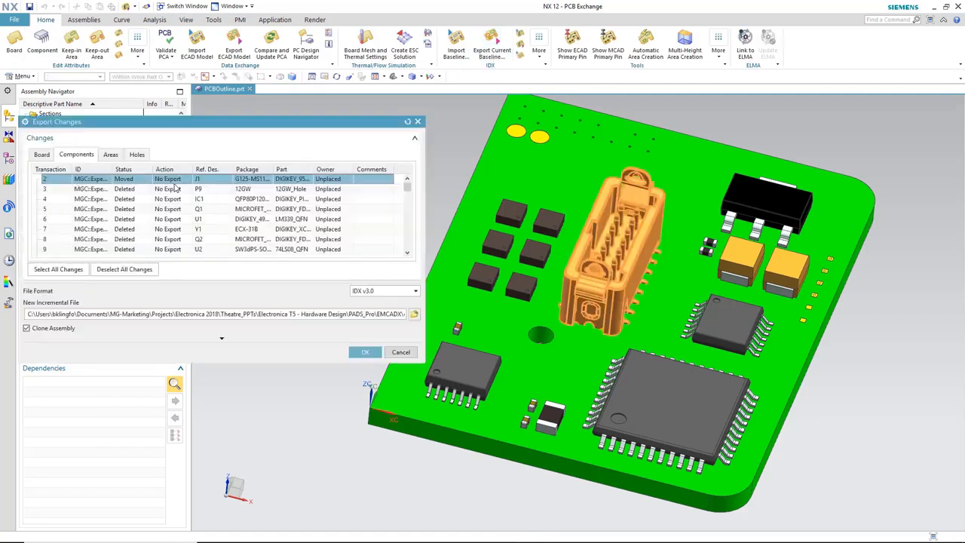
click(171, 181)
click(189, 181)
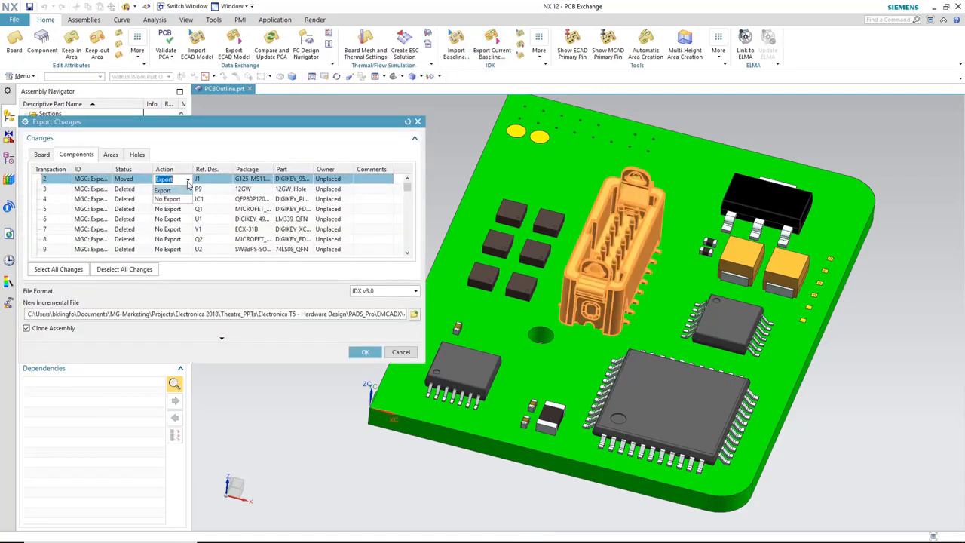
click(172, 191)
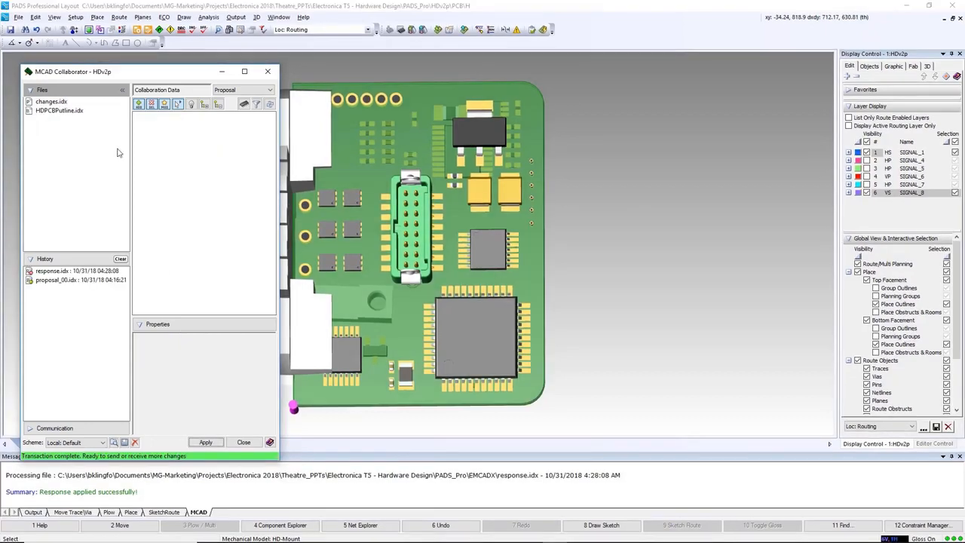
Step: In PADS Professional Layout, apply the MCAD proposal changes.idx to move J1 and send back response_00
click(64, 103)
click(205, 443)
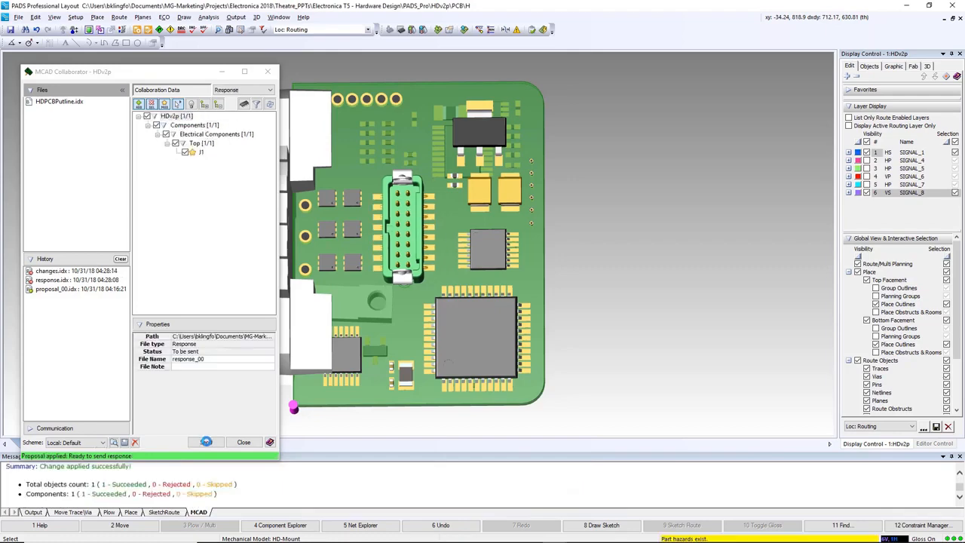
click(222, 72)
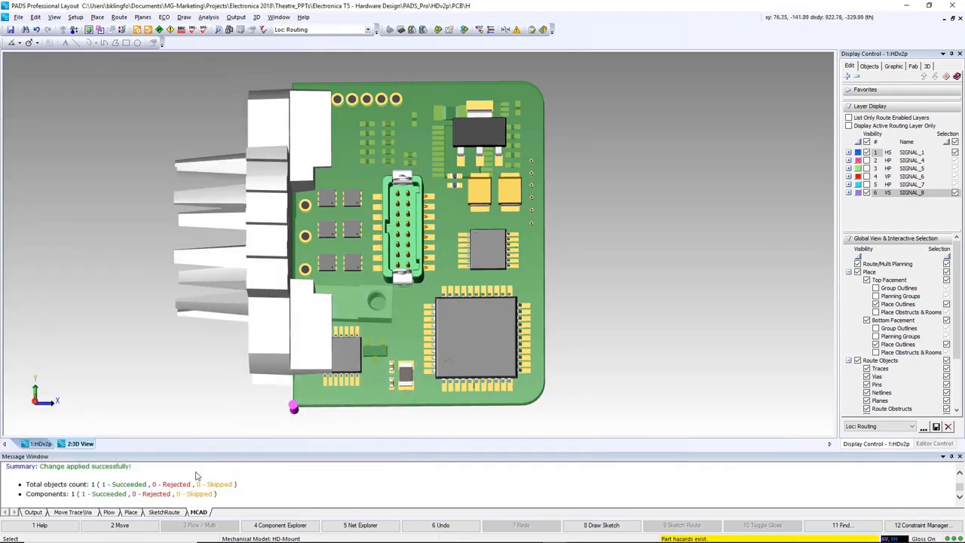
Step: In the 2D layout, generate semi-fixed via fanouts for IC2 with Alternate alignment, Inside direction and One trace spacing
click(47, 445)
scroll(380, 215, up, 3)
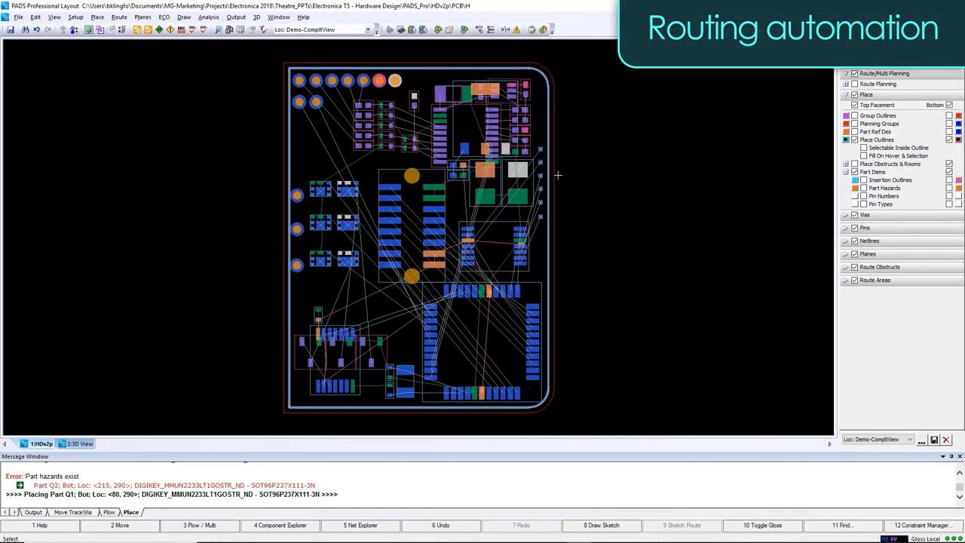
click(119, 17)
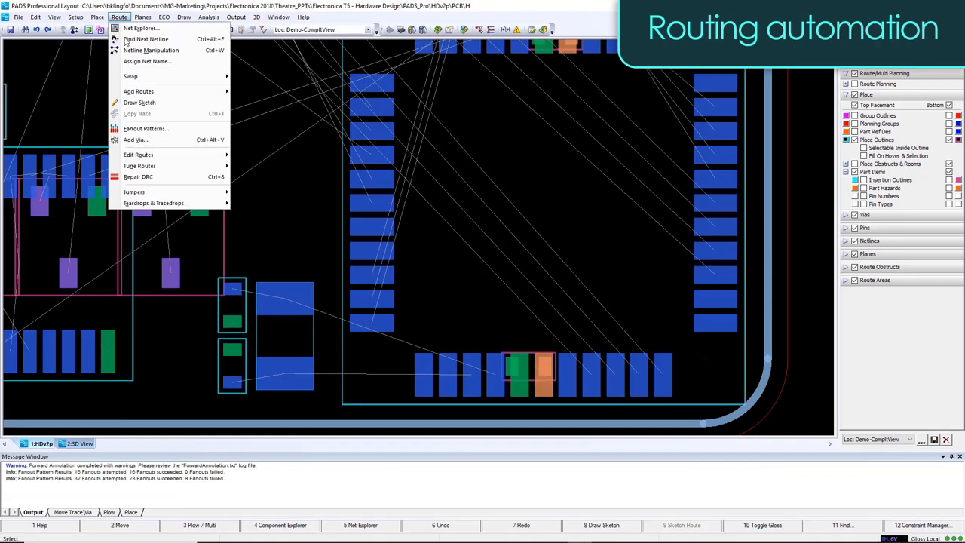
click(143, 127)
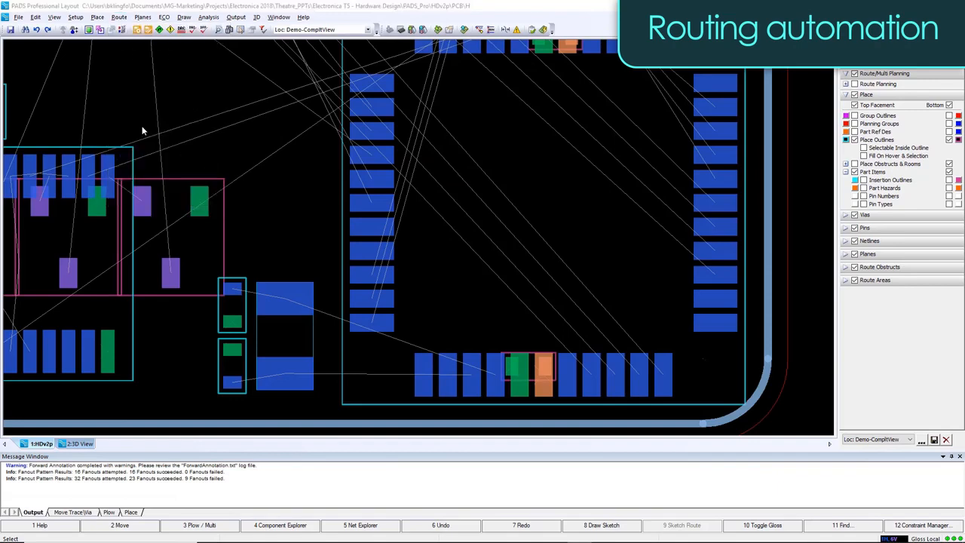
click(122, 243)
click(121, 260)
click(343, 355)
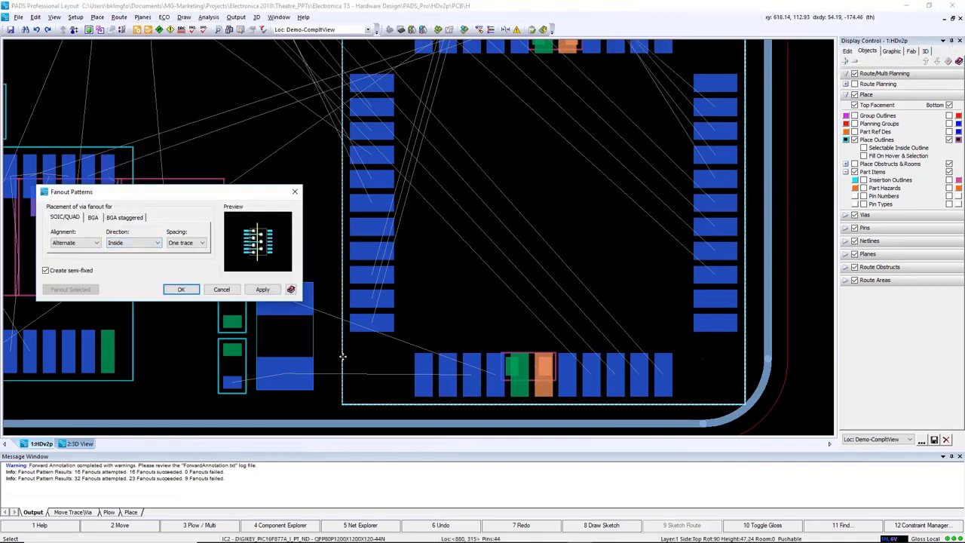
click(73, 291)
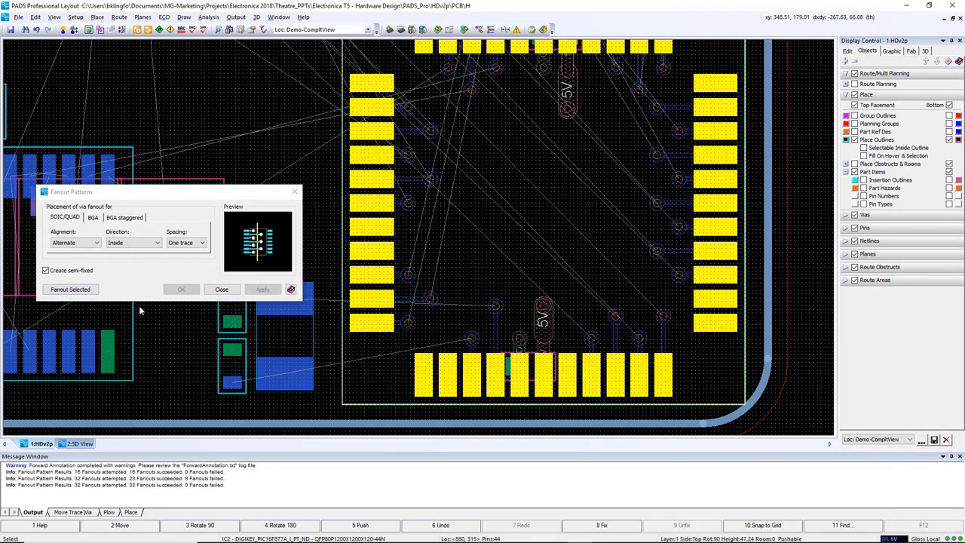
Step: Shorten the 5V fanouts on IC2's upper and lower pin rows by moving their vias closer to the pads
click(323, 336)
drag(546, 303, 544, 331)
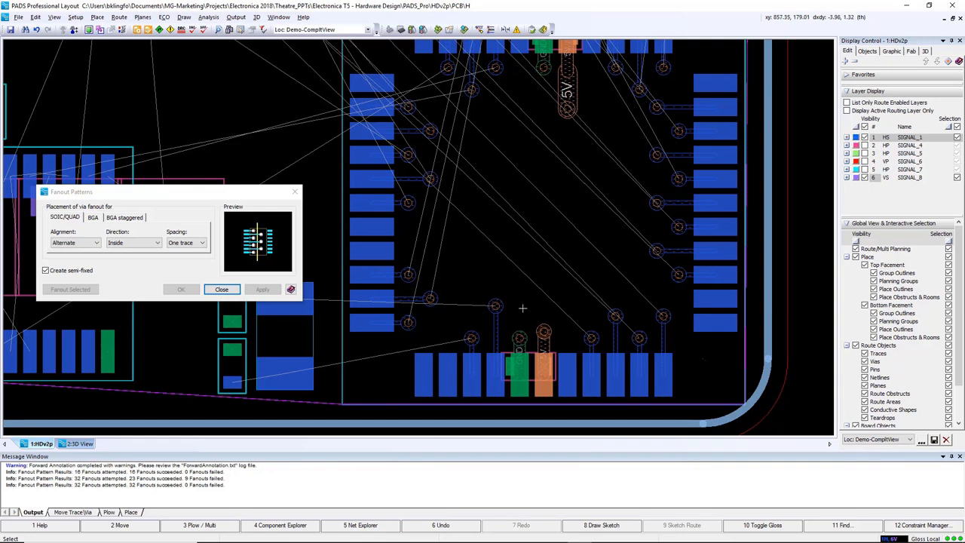
drag(571, 90, 568, 69)
Step: Generate via fanouts for U1 with the same Alternate, Inside, One trace pattern
scroll(566, 119, down, 3)
scroll(436, 139, up, 3)
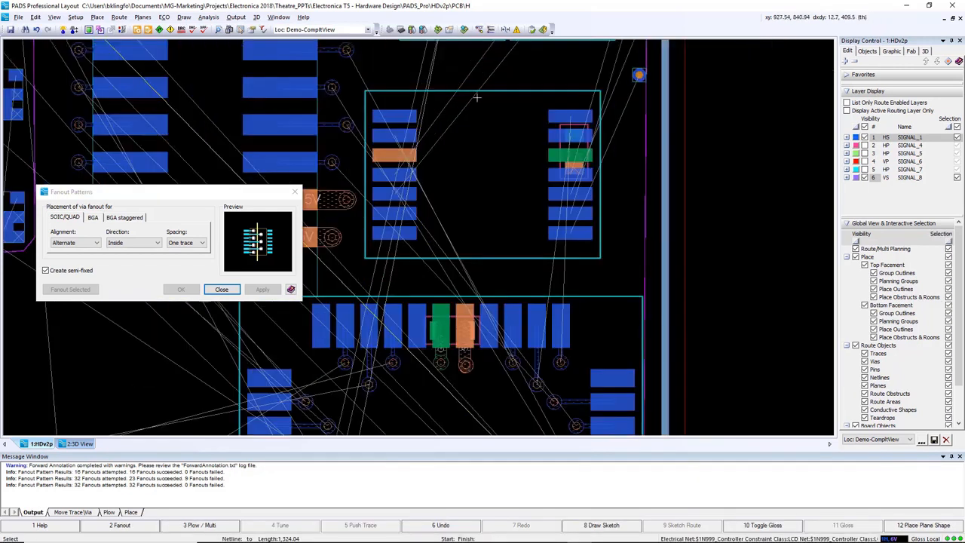
click(494, 88)
click(72, 289)
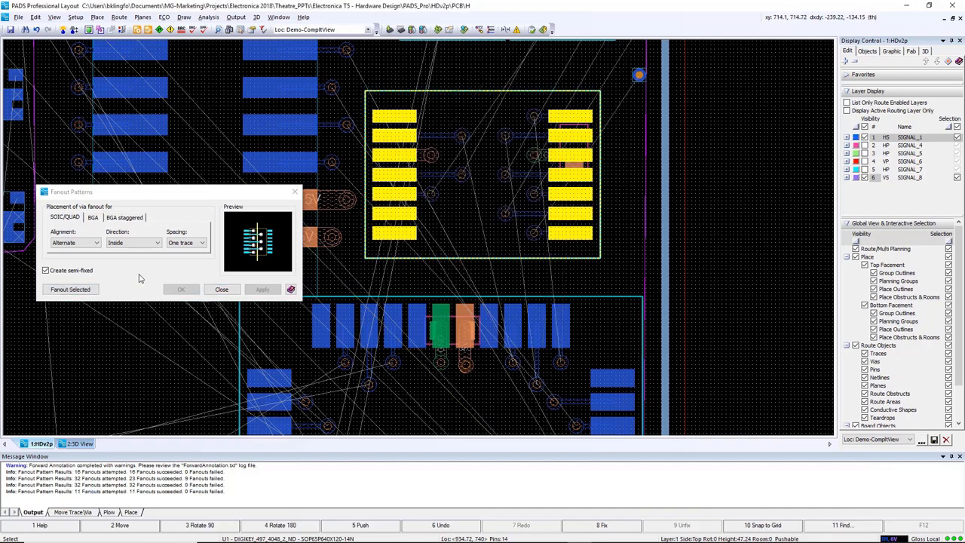
click(573, 235)
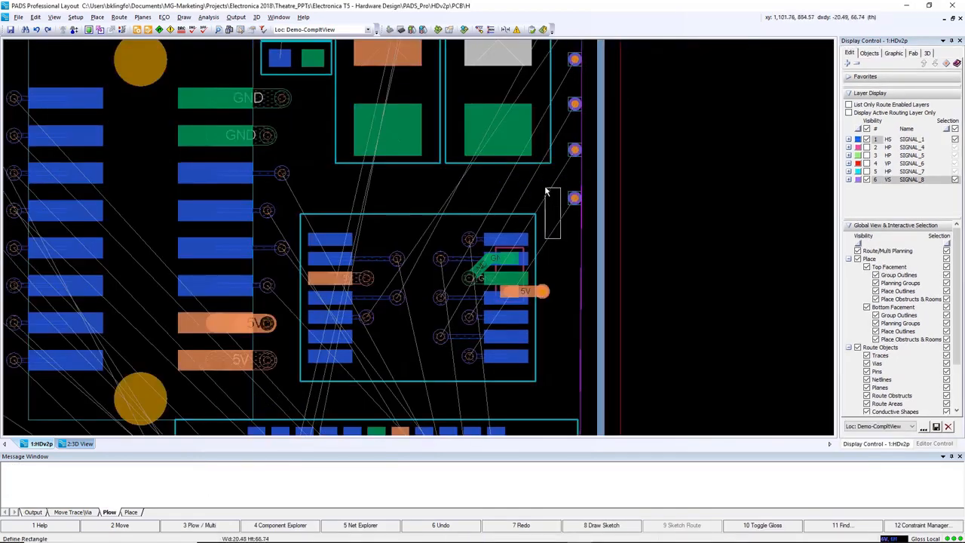
Step: Sketch-route the four nets between U1's right-hand pins and the pads along the board's right edge
ctrl+drag(494, 180, 534, 193)
key(F8)
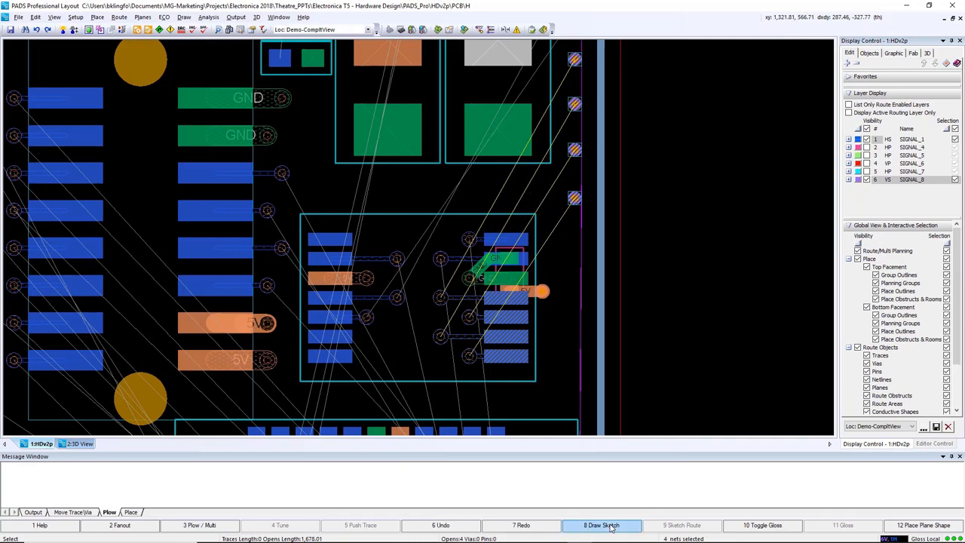
mouse_move(464, 311)
mouse_down()
mouse_move(494, 271)
mouse_move(556, 142)
mouse_up()
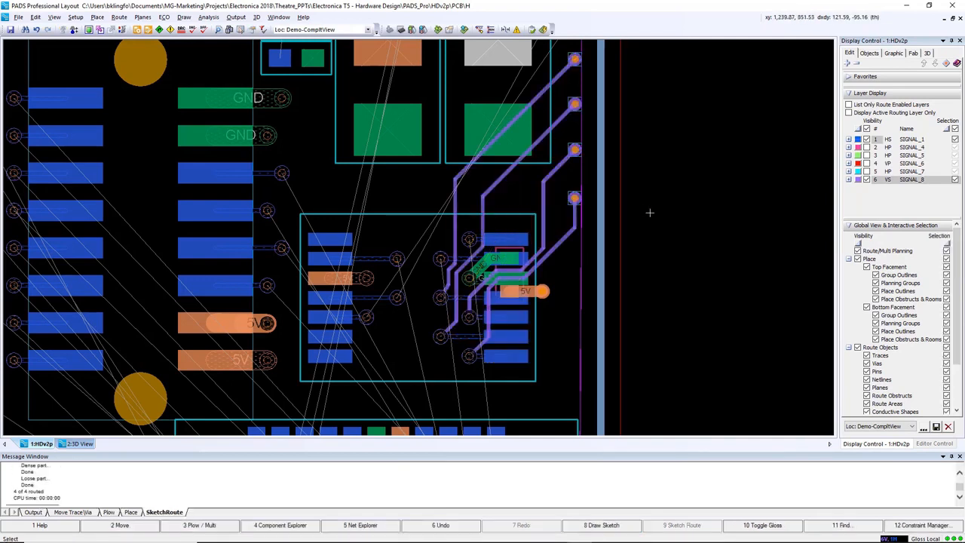
Step: Sketch-route the four nets from J1's right-hand pins to the upper-right pins of IC2
scroll(368, 367, down, 1)
middle_drag(382, 351, 483, 181)
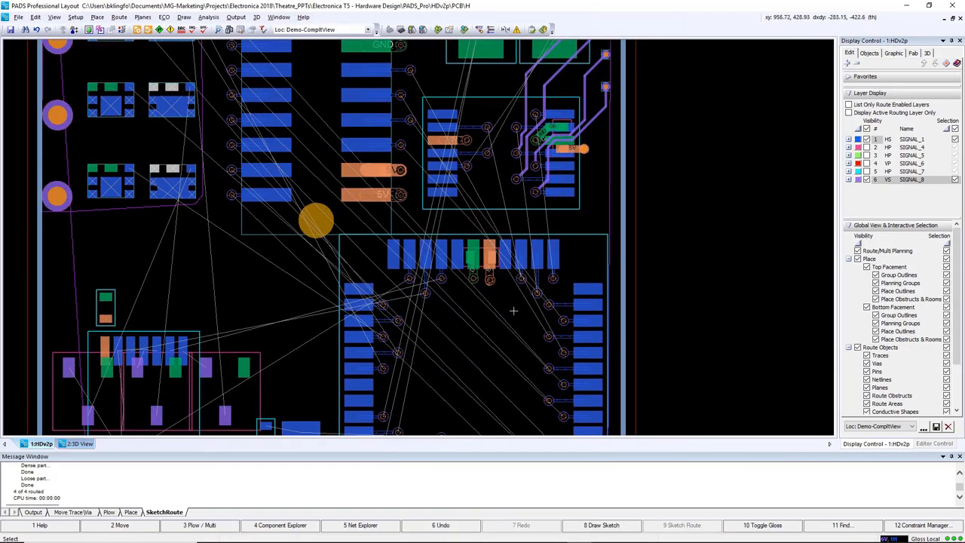
mouse_move(533, 330)
mouse_down()
mouse_move(558, 304)
mouse_move(534, 305)
mouse_move(504, 213)
mouse_move(427, 147)
mouse_up()
click(599, 532)
key(F9)
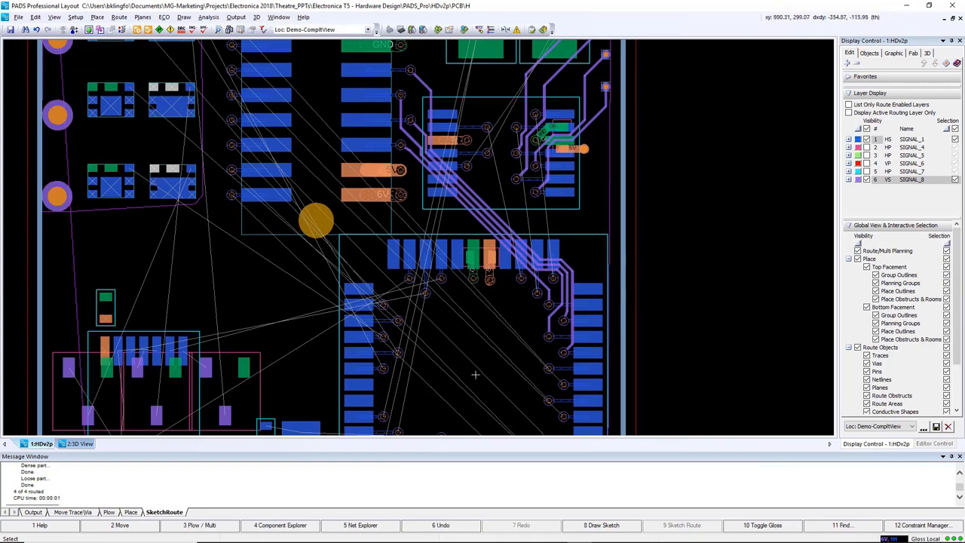
Step: Sketch-route the eight nets from J1's left-hand pins down to the lower-right pins of IC2
scroll(448, 354, down, 2)
drag(437, 395, 496, 327)
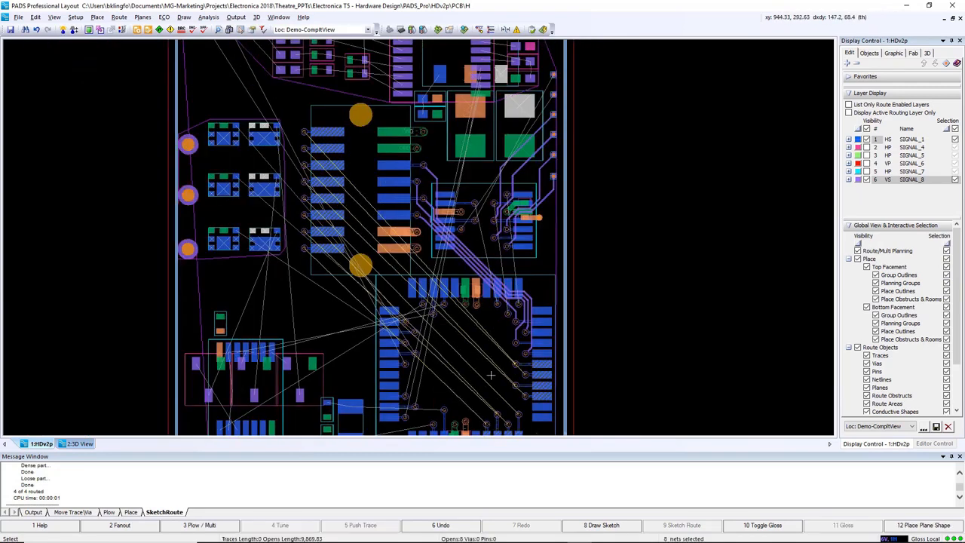
click(595, 525)
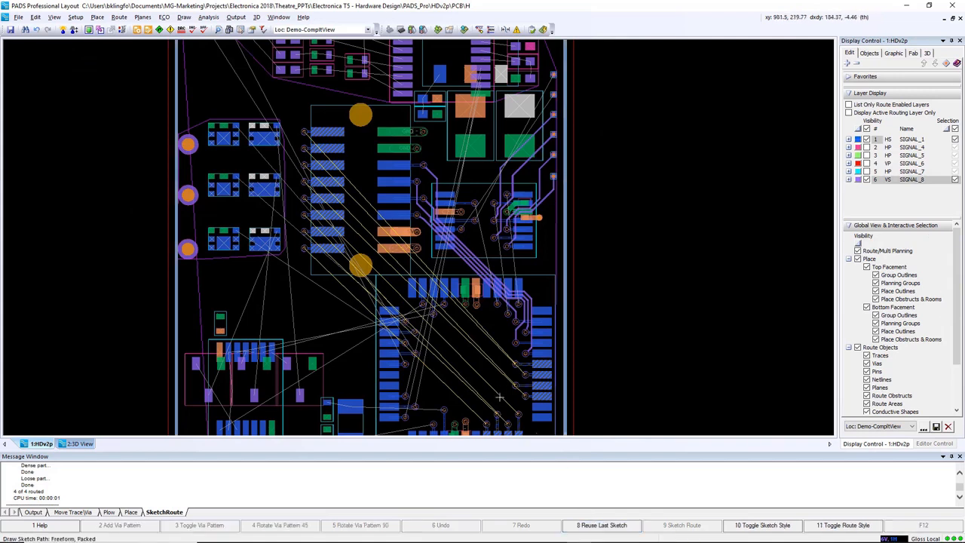
drag(499, 395, 435, 309)
key(F9)
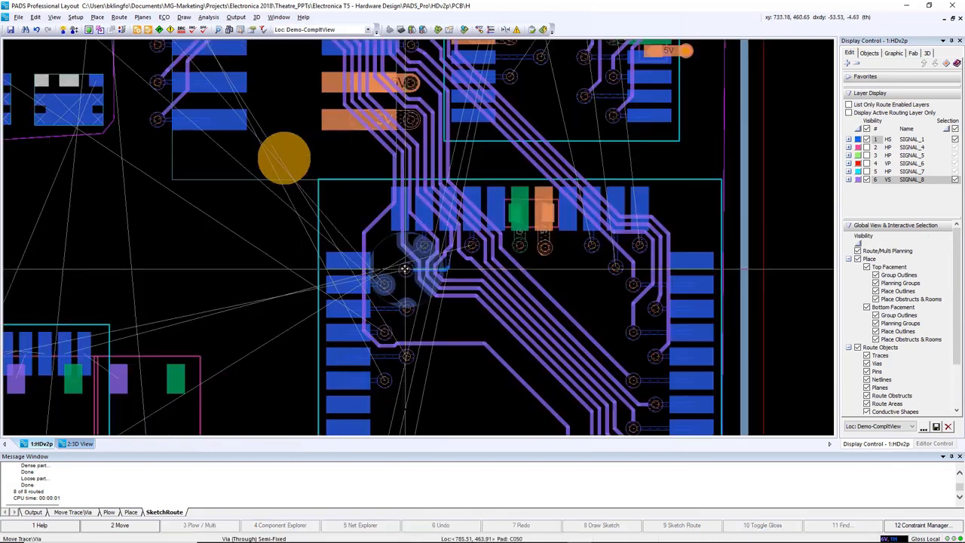
Step: Move the via by IC2's upper-left pins away from the trace bundle, and gloss the complete traces of the seven bundled nets
mouse_move(422, 267)
mouse_down()
mouse_move(404, 268)
mouse_move(398, 248)
mouse_move(421, 286)
mouse_up()
drag(562, 278, 491, 328)
right_click(490, 328)
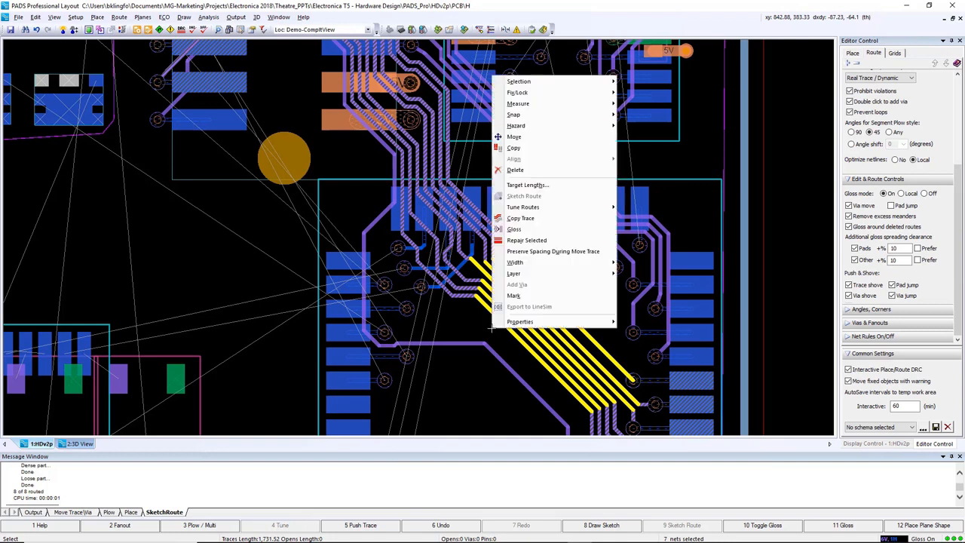
mouse_move(550, 83)
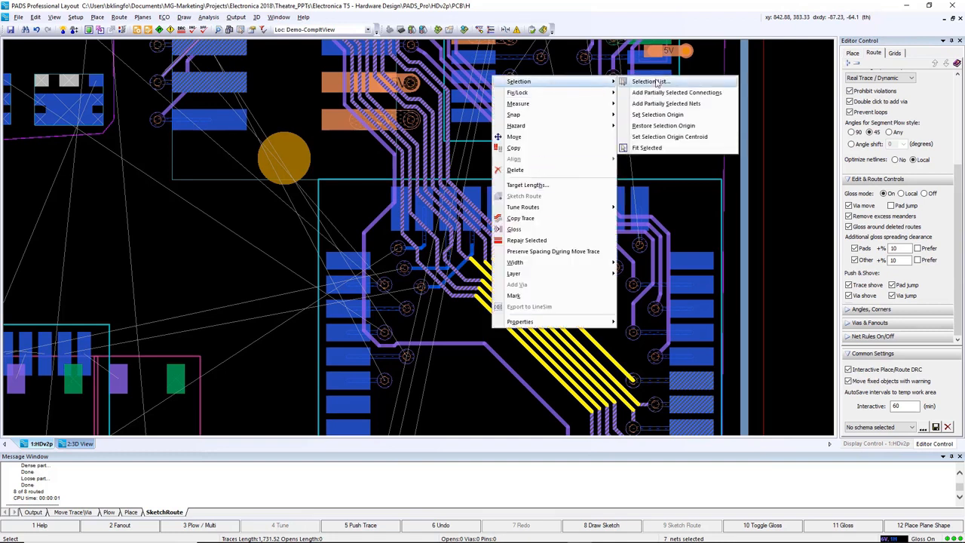
click(658, 104)
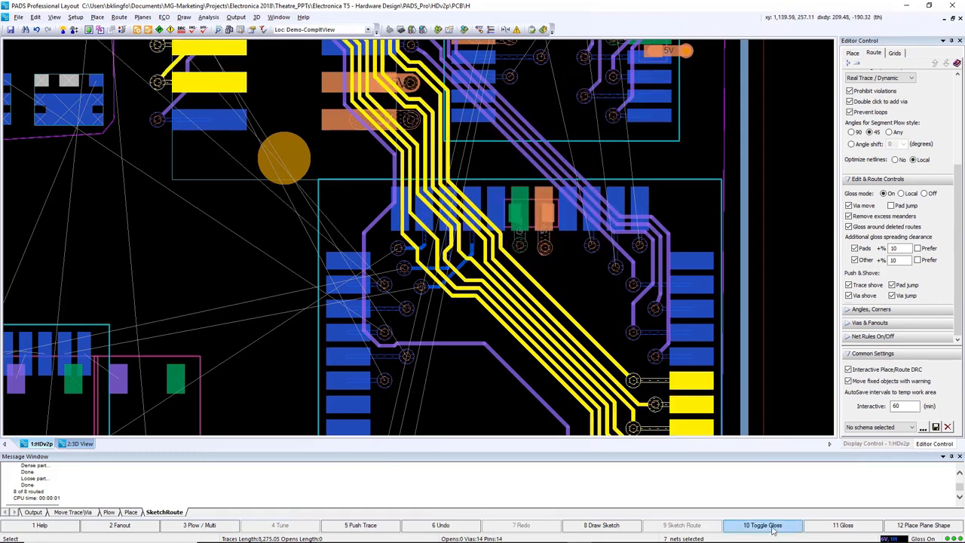
click(843, 525)
click(774, 367)
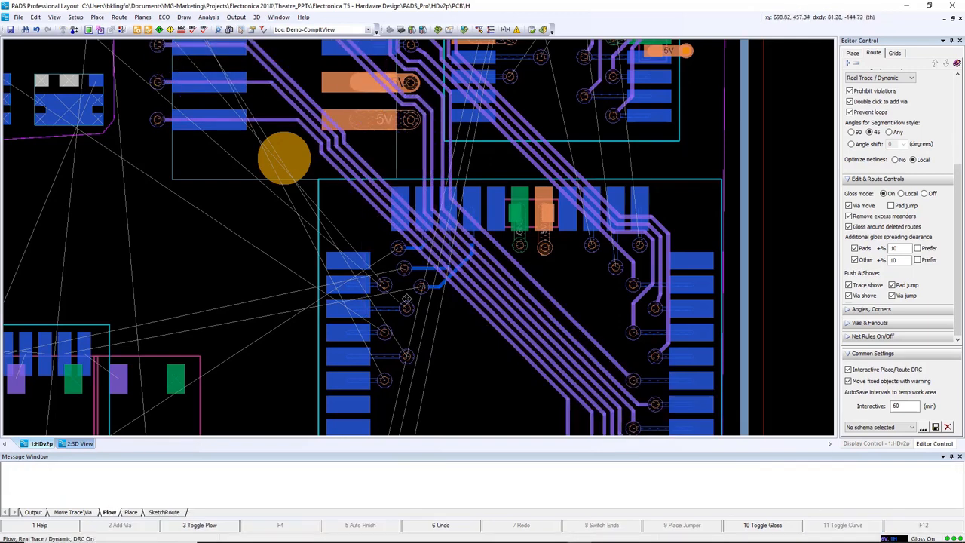
Step: Route a short trace from the GND pad of the lowest capacitor in the column towards the adjacent resistor and end it with a via
scroll(408, 295, down, 4)
scroll(375, 142, up, 4)
middle_drag(357, 137, 357, 136)
scroll(364, 231, up, 3)
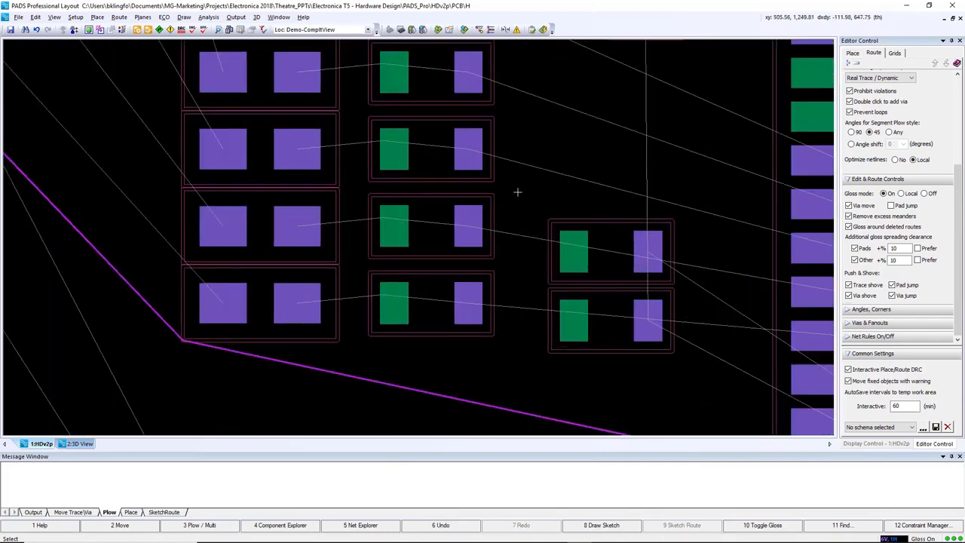
click(395, 313)
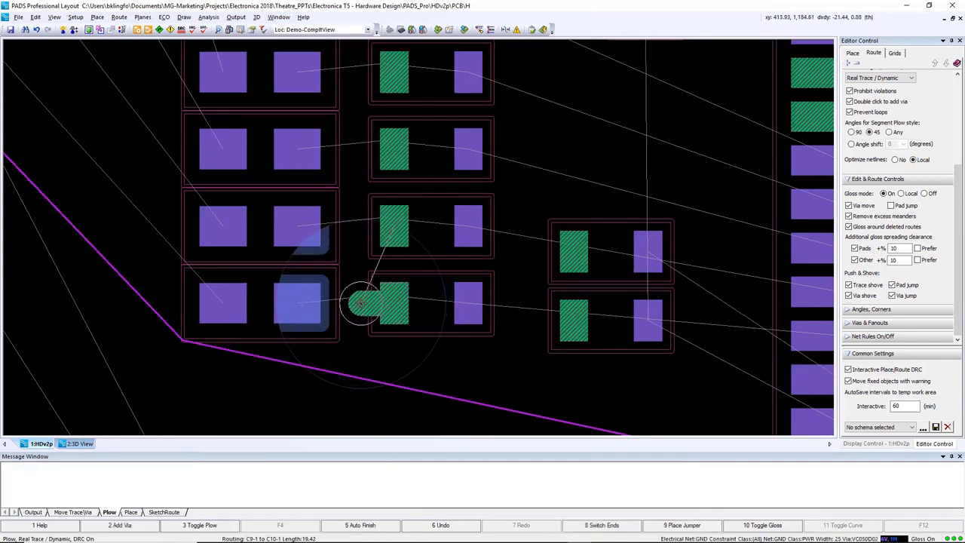
double_click(354, 303)
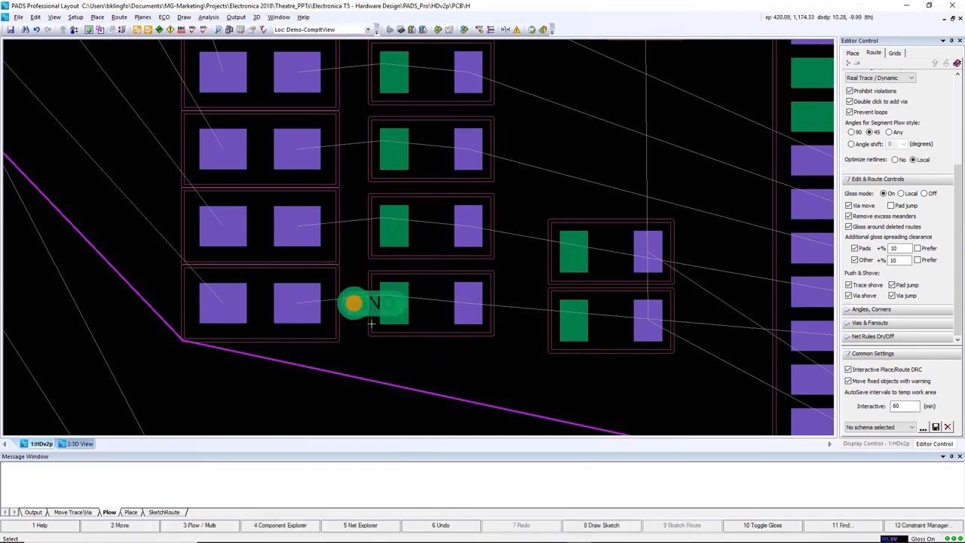
Step: Copy the GND trace and via of the lowest capacitor to the GND pads of the four capacitors above it
drag(375, 296, 370, 300)
ctrl+click(371, 336)
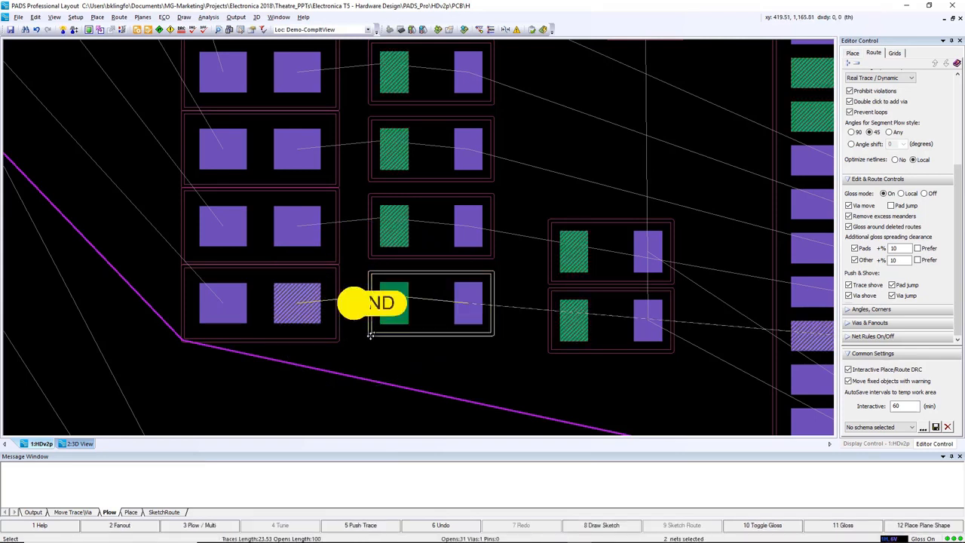
key(ctrl+c)
click(368, 225)
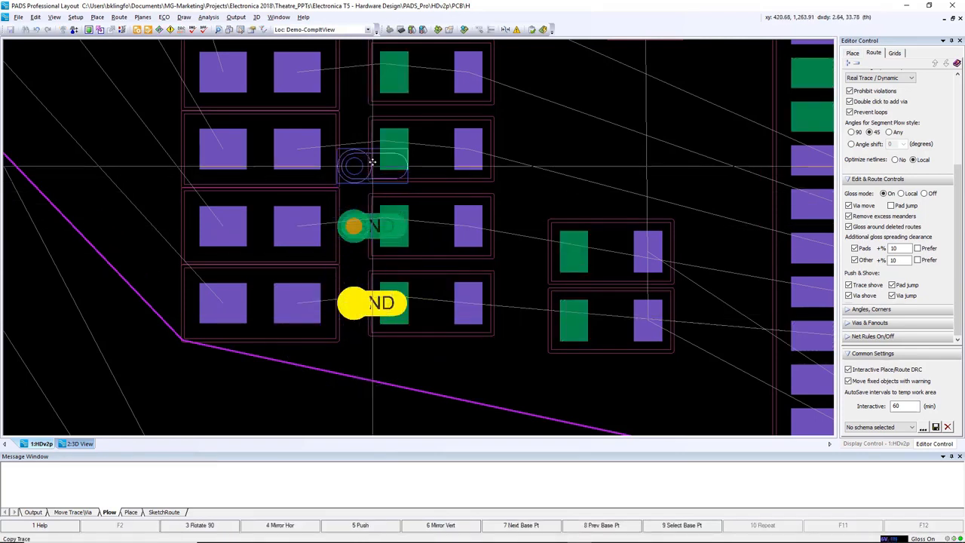
middle_click(371, 150)
click(418, 240)
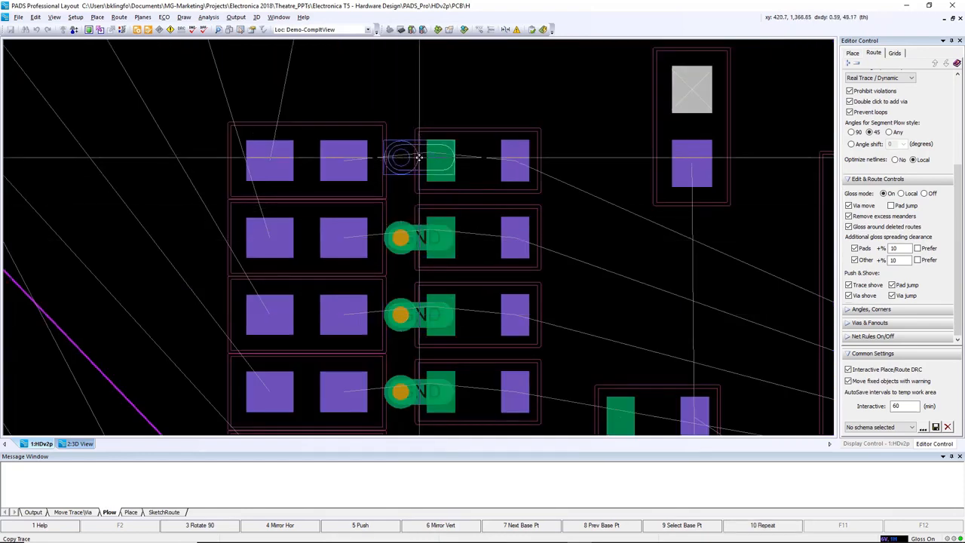
click(419, 161)
middle_click(419, 82)
key(Escape)
scroll(468, 345, down, 1)
middle_drag(469, 345, 468, 370)
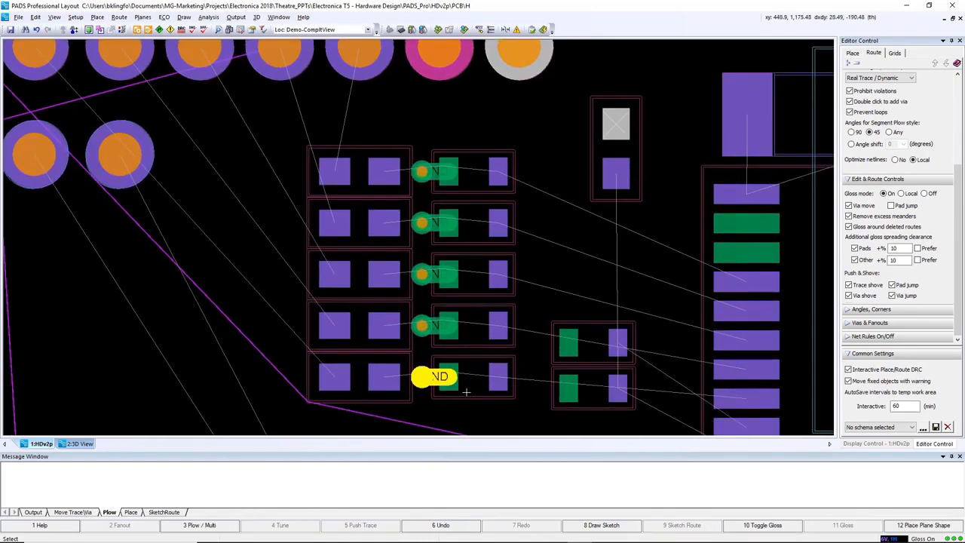
click(466, 392)
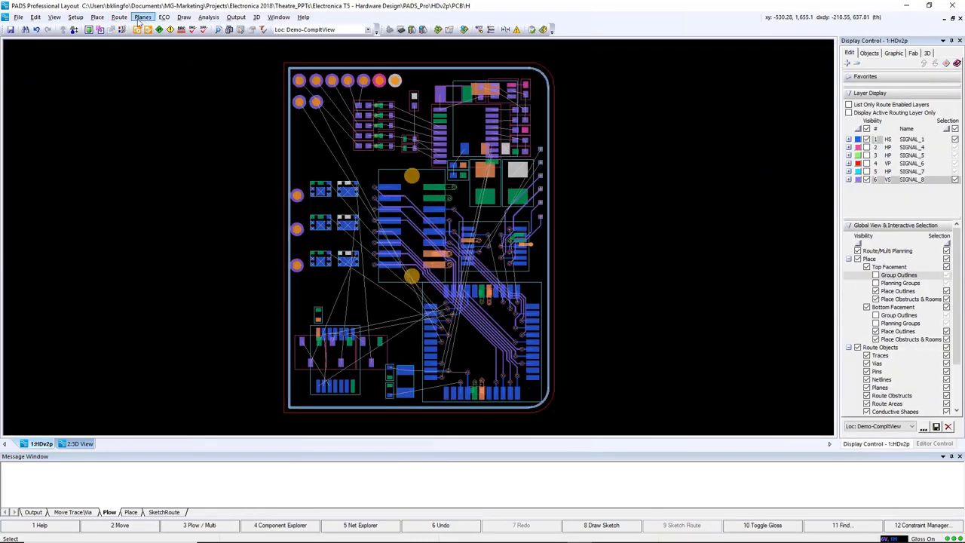
Step: Review the plane net assignments and plane data states of layers 2 to 5 and accept them
click(142, 18)
click(151, 38)
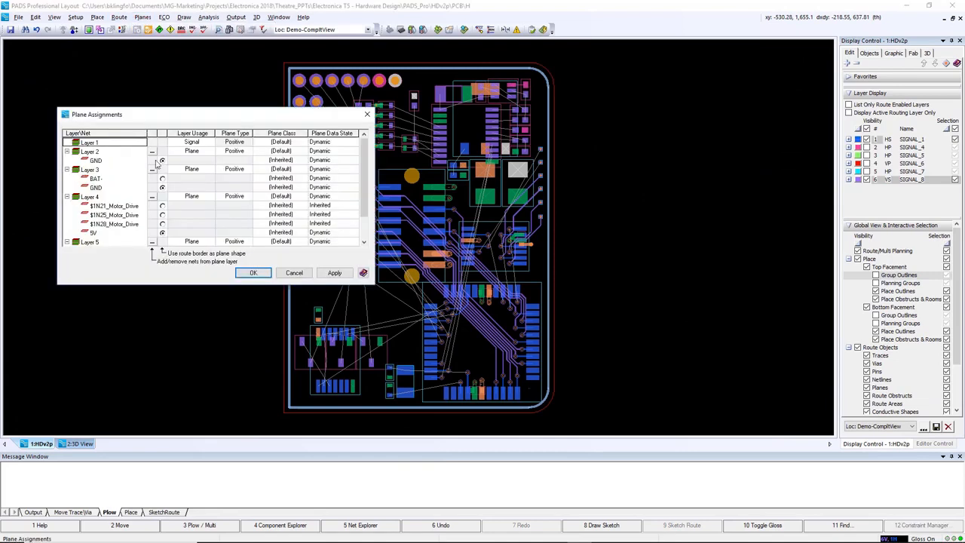
click(326, 206)
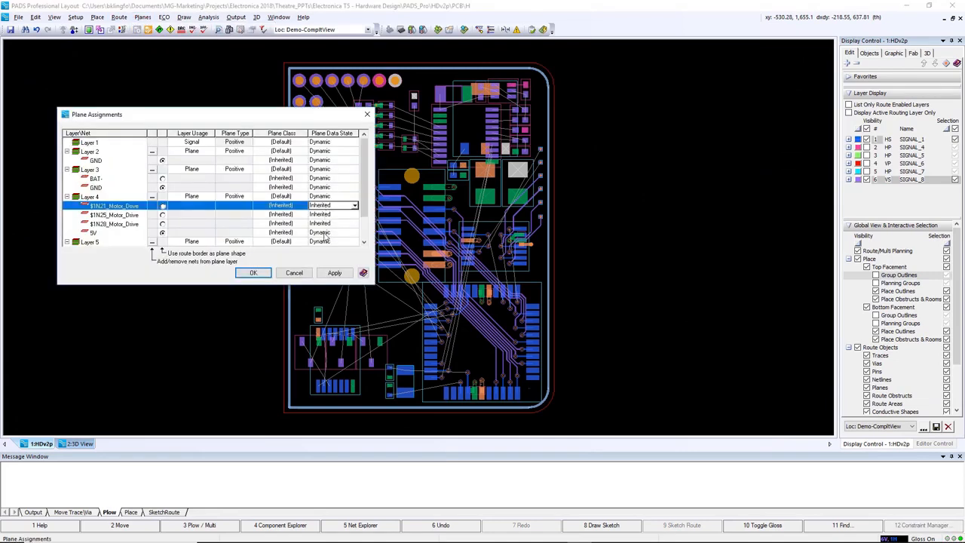
click(324, 241)
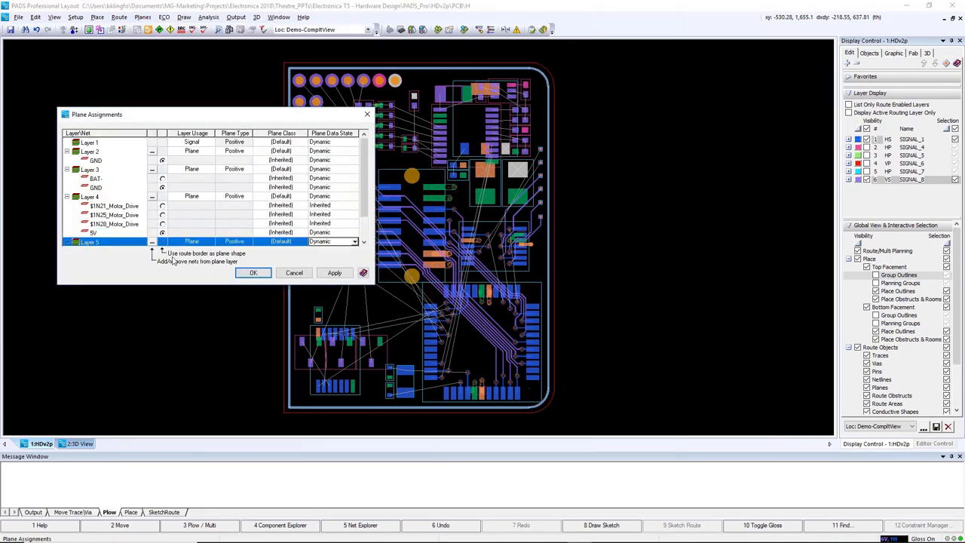
click(253, 272)
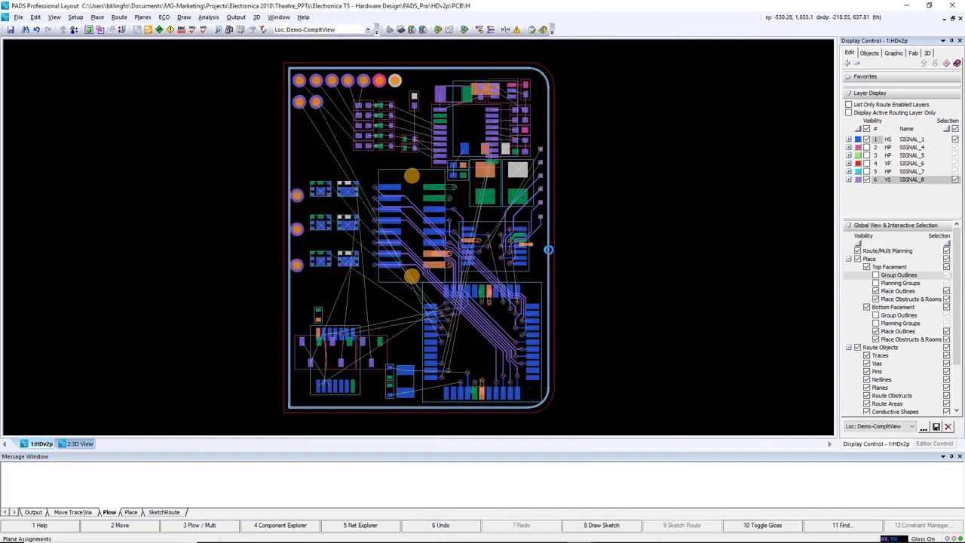
Step: Draw a BAT- conductive polygon on layer 3 over the board's upper-right area, with corners at (390, 1,530), (390, 1,130) and (1,170, 1,130)
scroll(427, 45, up, 3)
click(184, 17)
click(196, 49)
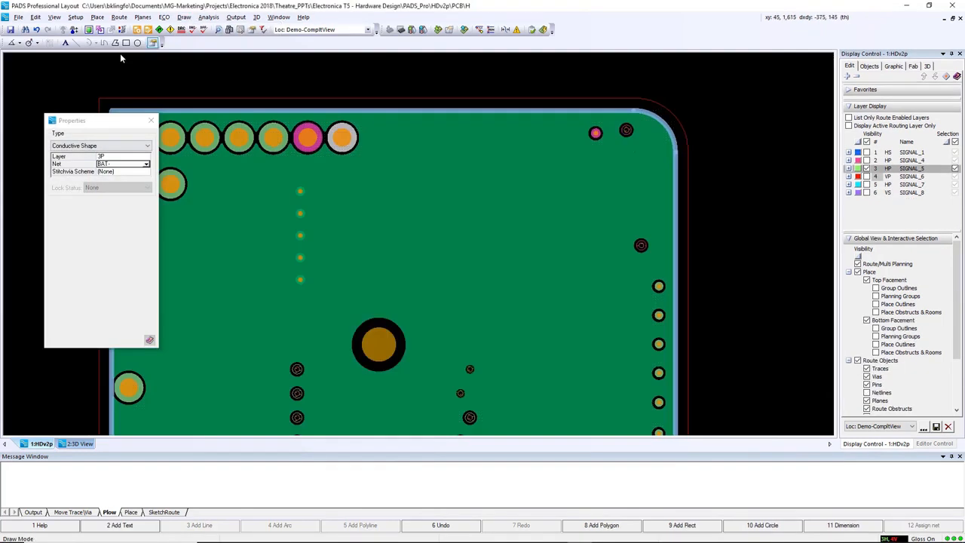
click(289, 115)
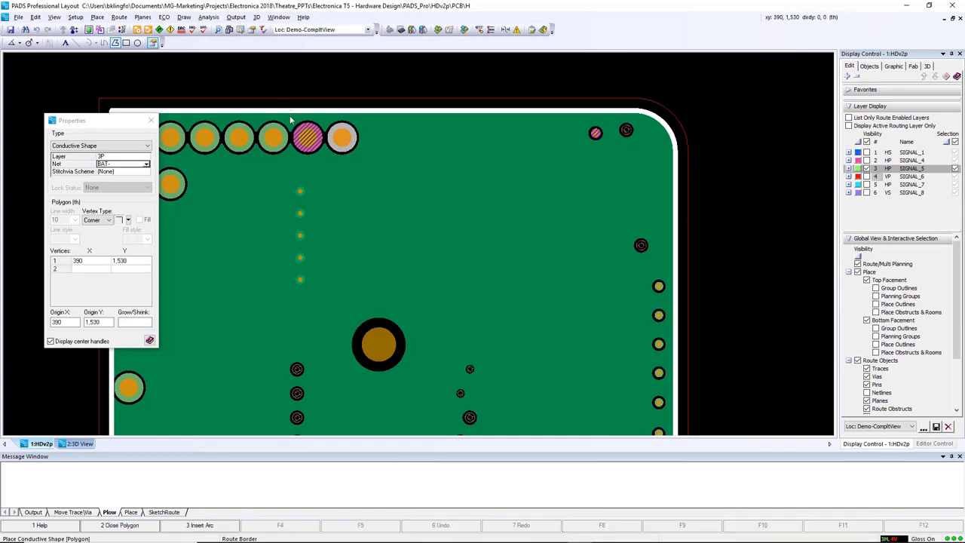
click(293, 306)
click(672, 306)
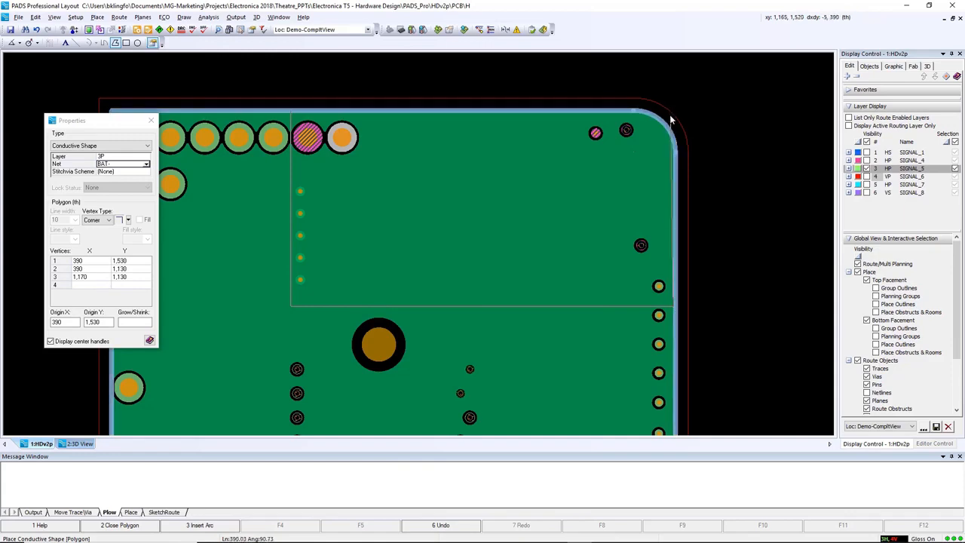
click(292, 111)
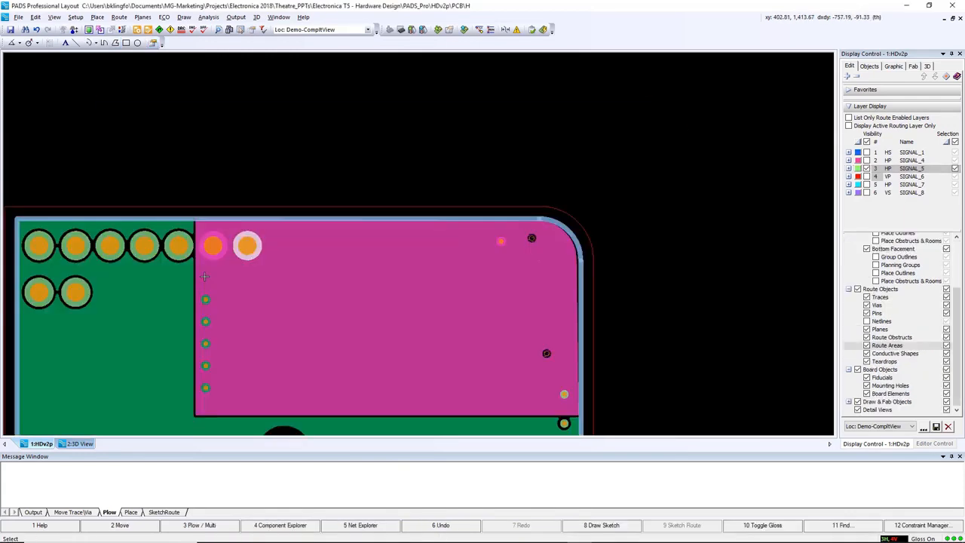
Step: Change the BAT- polygon on layer 3 from a conductive shape to a plane shape
scroll(202, 273, up, 4)
click(177, 246)
double_click(176, 247)
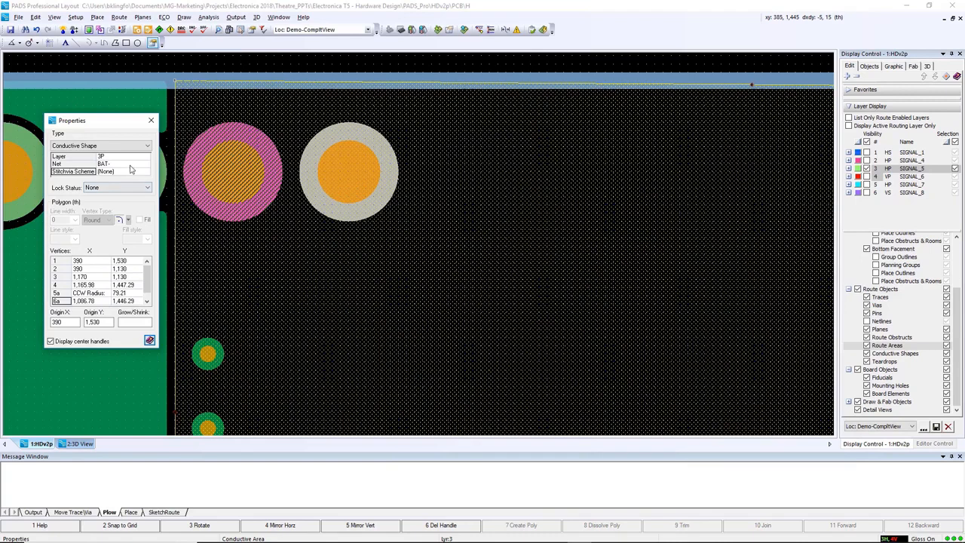
click(127, 147)
click(102, 259)
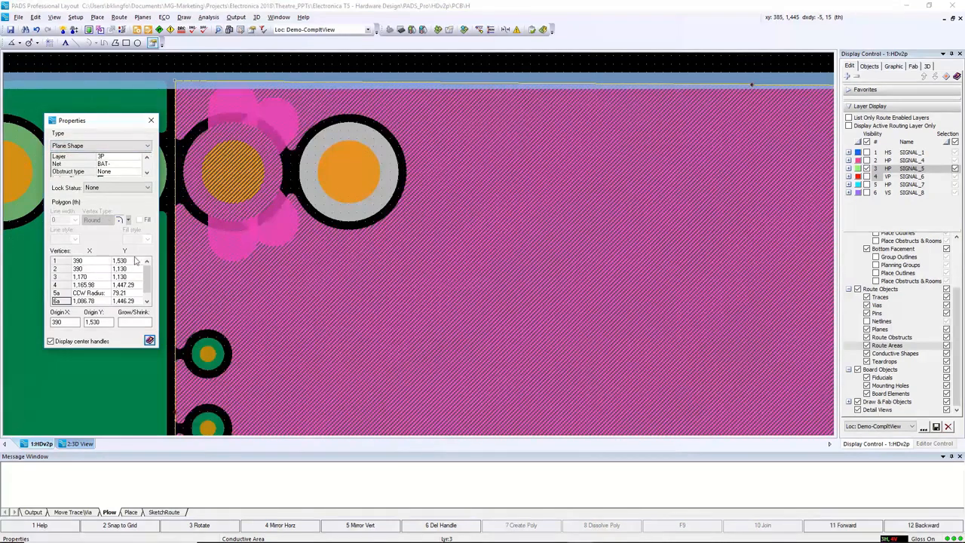
click(151, 120)
Step: Place a layer 3 thermal override on BAT- pin P10-1 with eight tie legs and non-via connection values of 30 and 6 th
click(228, 179)
right_click(228, 179)
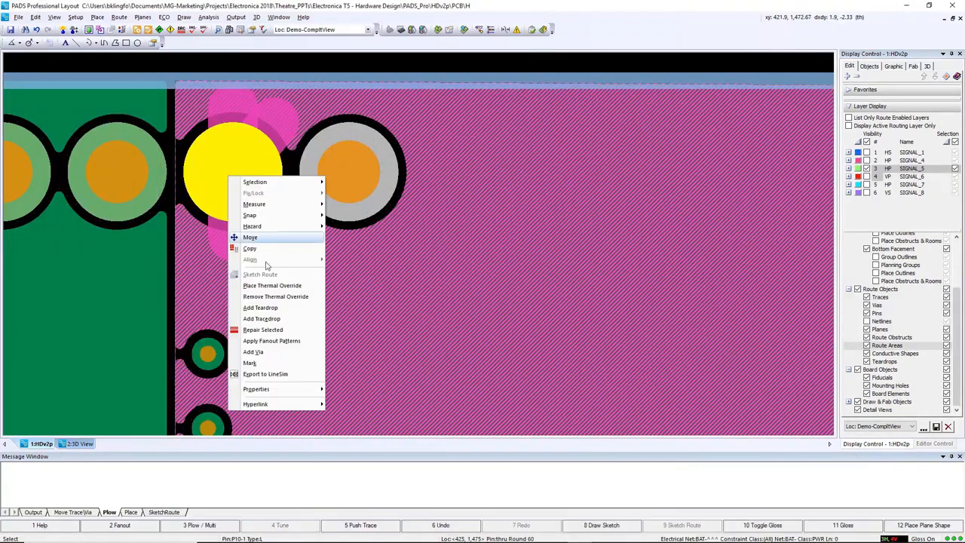
click(273, 286)
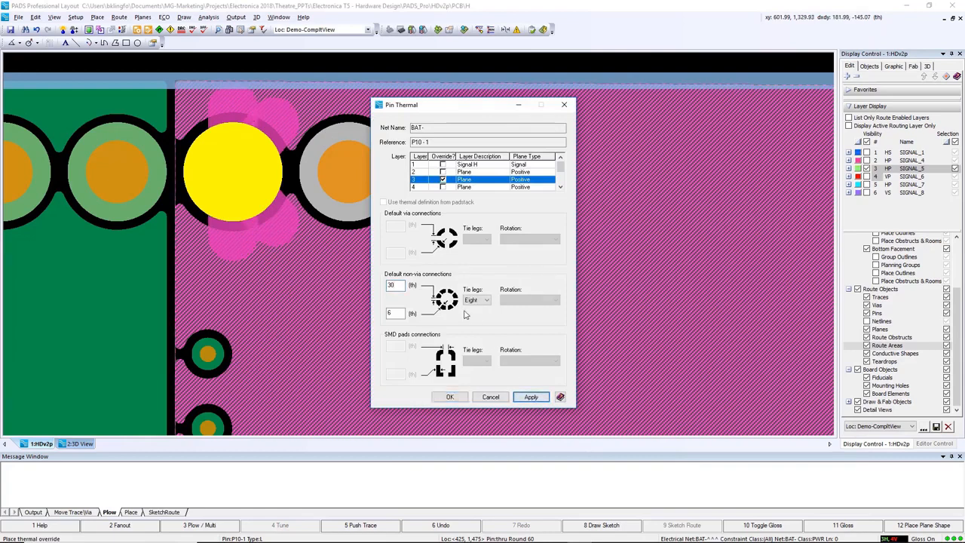
click(529, 398)
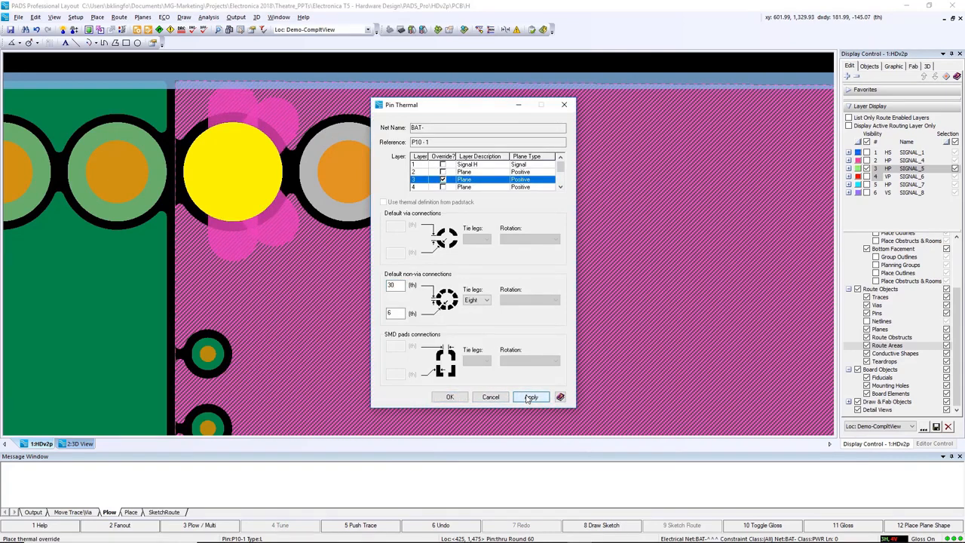
click(450, 397)
Step: Shift the left edge of the BAT- plane 15 th outward, to X 375
click(153, 411)
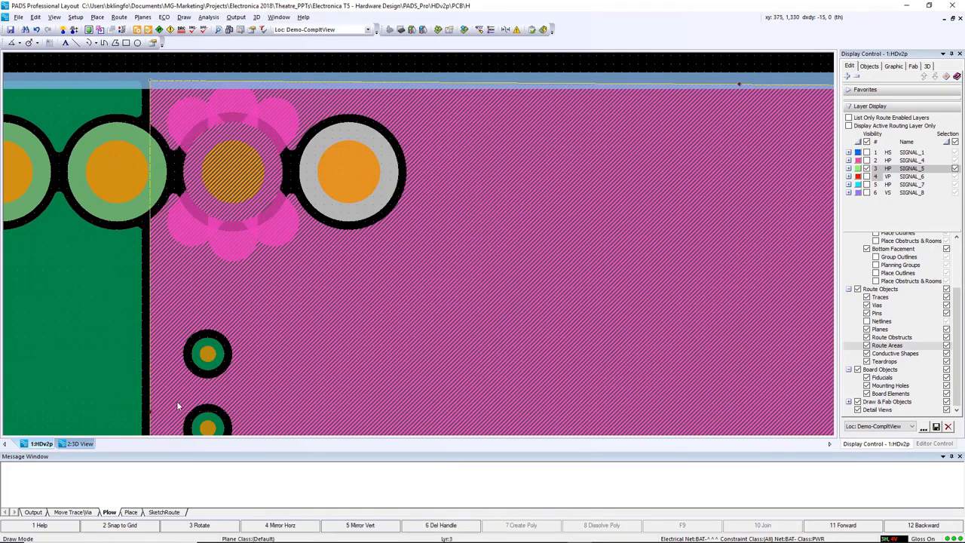
scroll(287, 299, down, 3)
scroll(244, 432, up, 2)
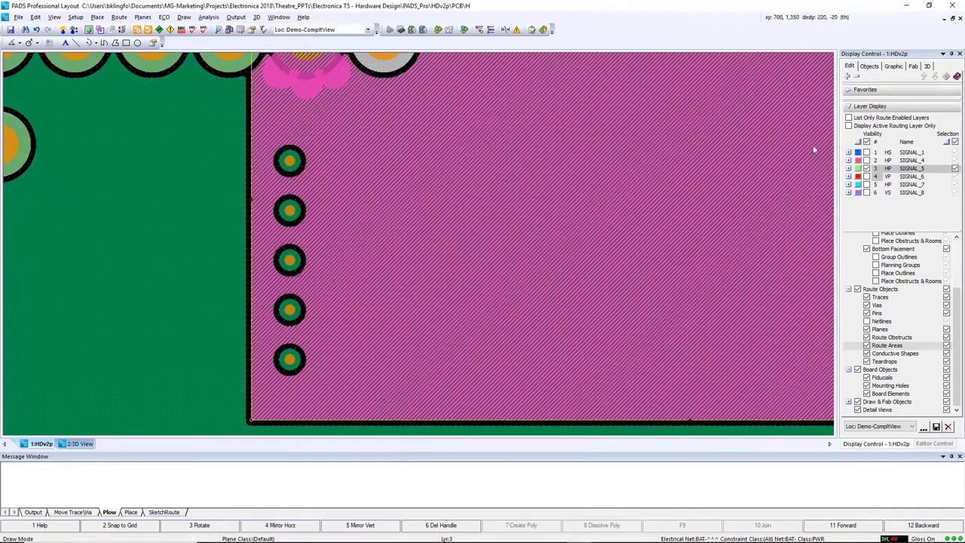
Step: Display layers 1 and 6 together with the layer 3 plane, and move the uppermost and lowest GND vias of the capacitor column outward
click(867, 153)
click(867, 192)
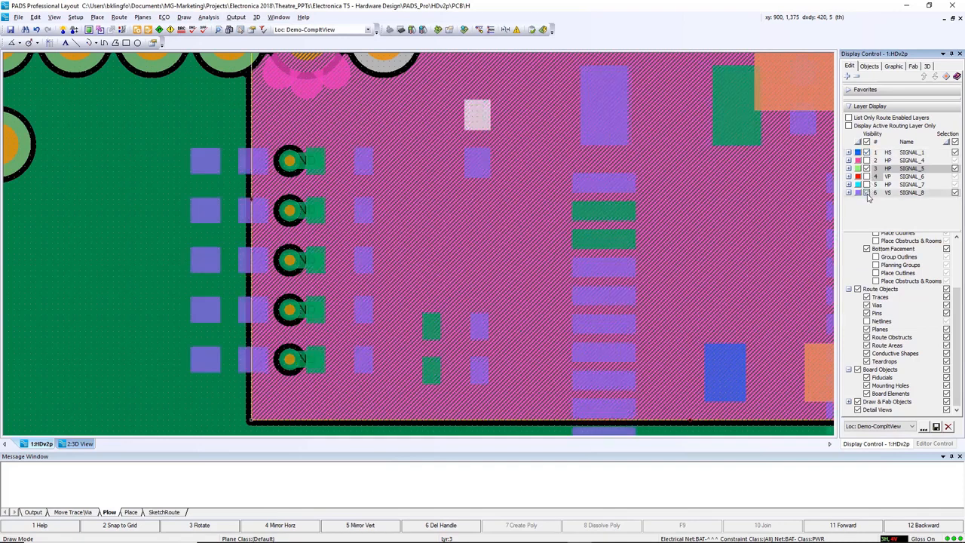
click(289, 162)
mouse_move(290, 164)
mouse_down()
mouse_move(294, 139)
mouse_move(318, 132)
mouse_up()
click(289, 359)
drag(289, 359, 316, 390)
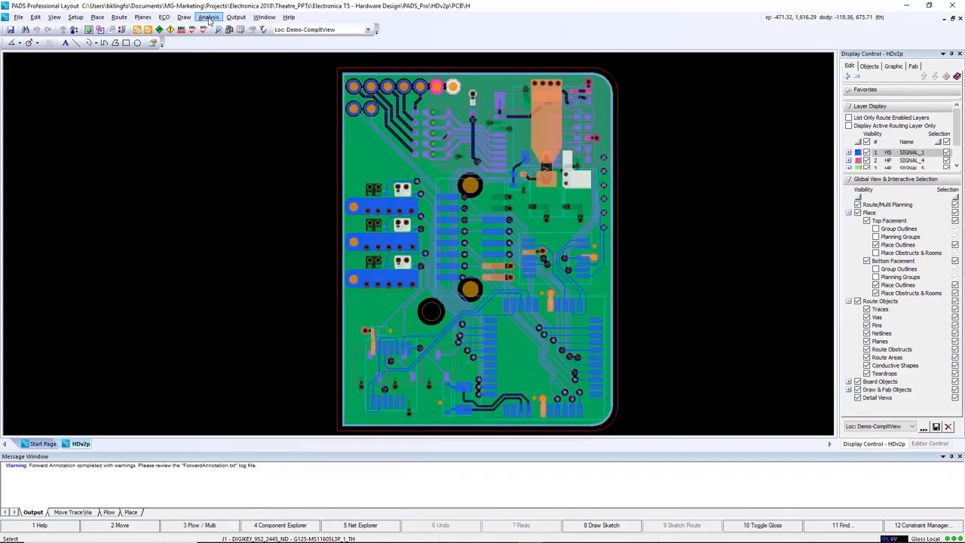
Step: Export the board to HyperLynx SI/PI/Thermal and open an interactive waveform simulation for the net from J1 to IC2 pin 21
click(209, 17)
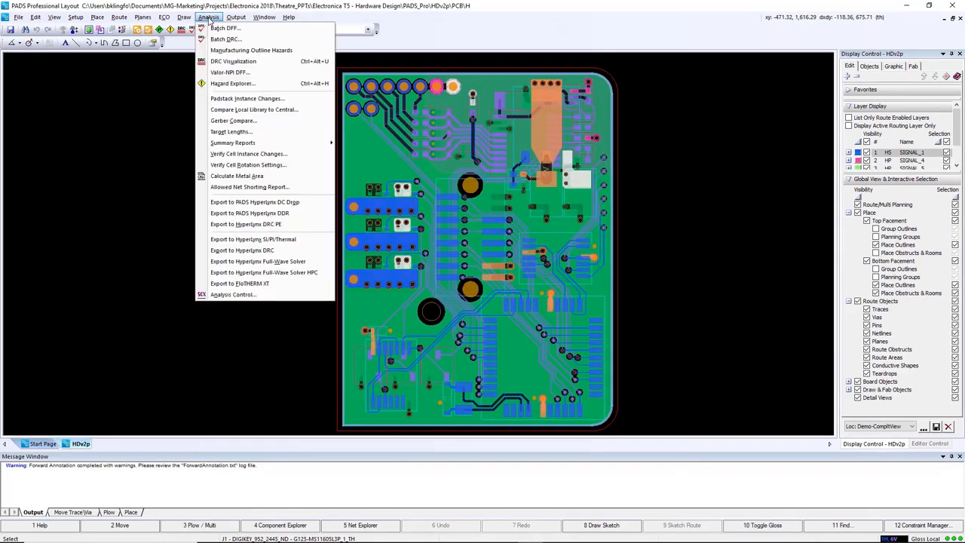
click(241, 240)
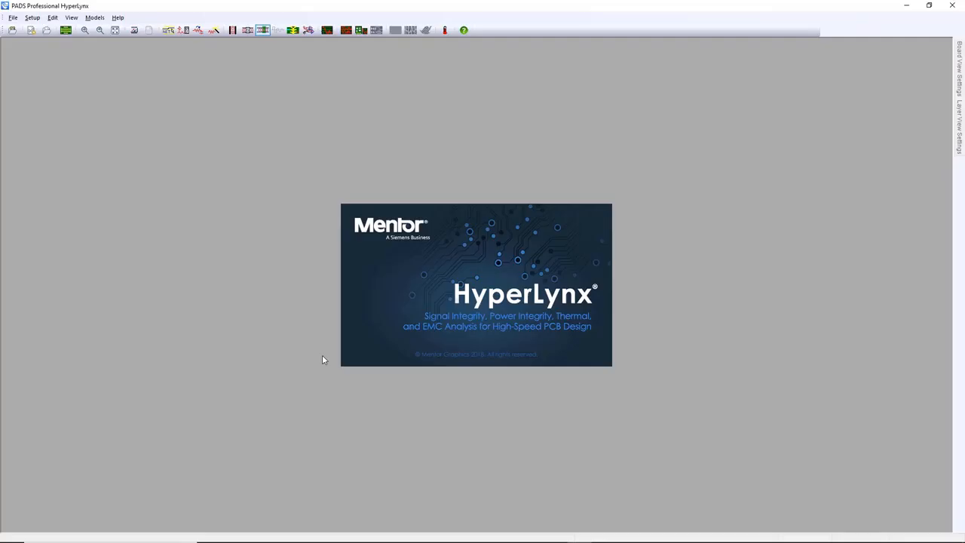
right_click(197, 265)
click(217, 272)
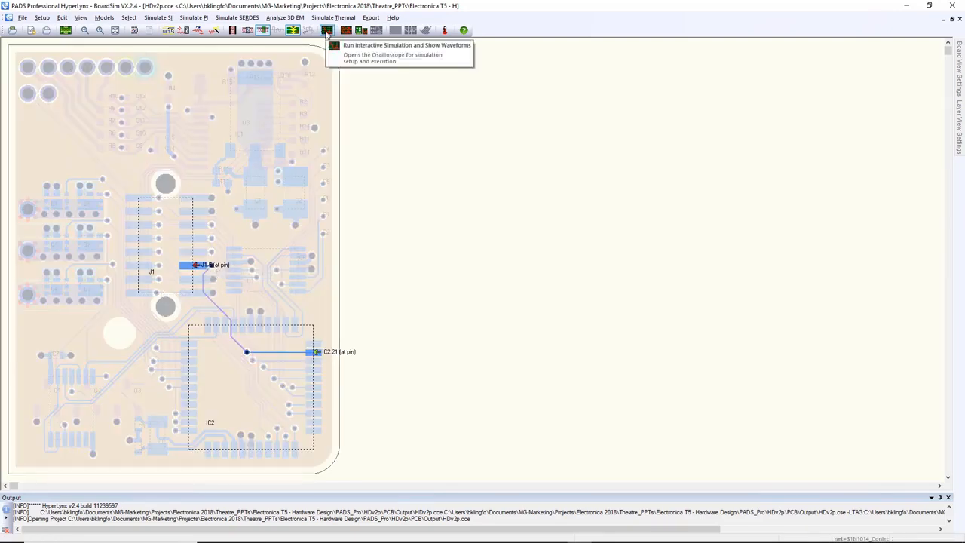
click(326, 31)
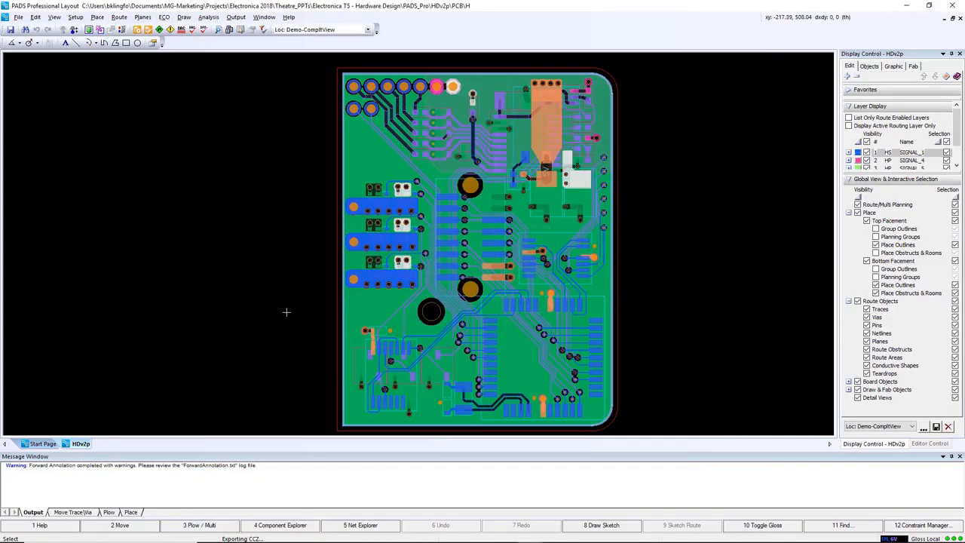
Step: Return to PADS Professional Layout and run Batch DRC on the entire design with the Final DRC scheme
click(204, 19)
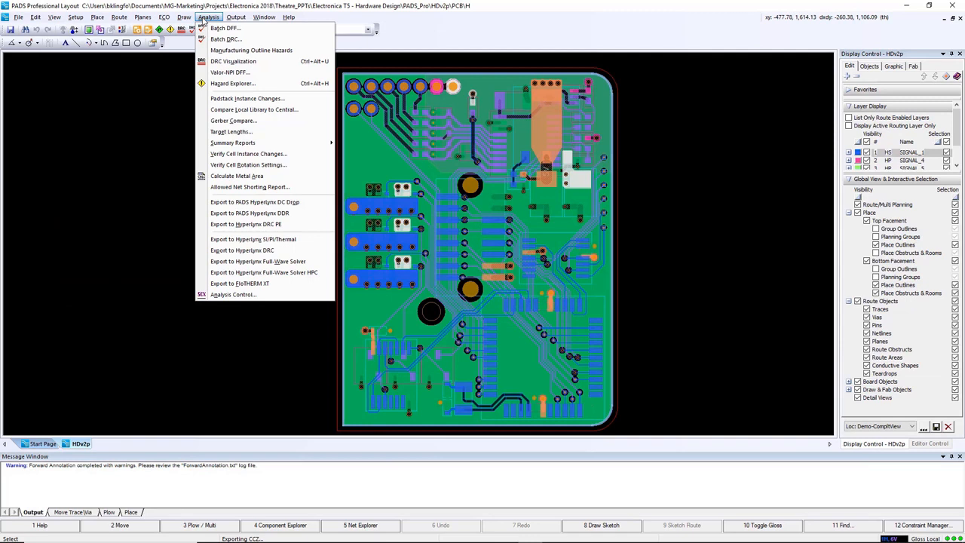
click(224, 39)
click(172, 259)
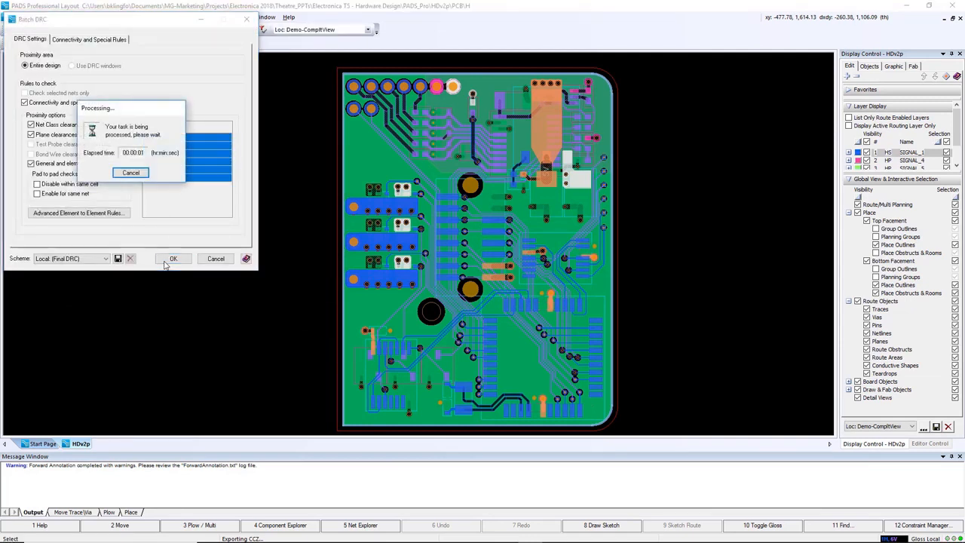
Step: Open the Hazard Explorer, locate the placement outline proximity hazard from the batch check on the board and accept it
click(202, 18)
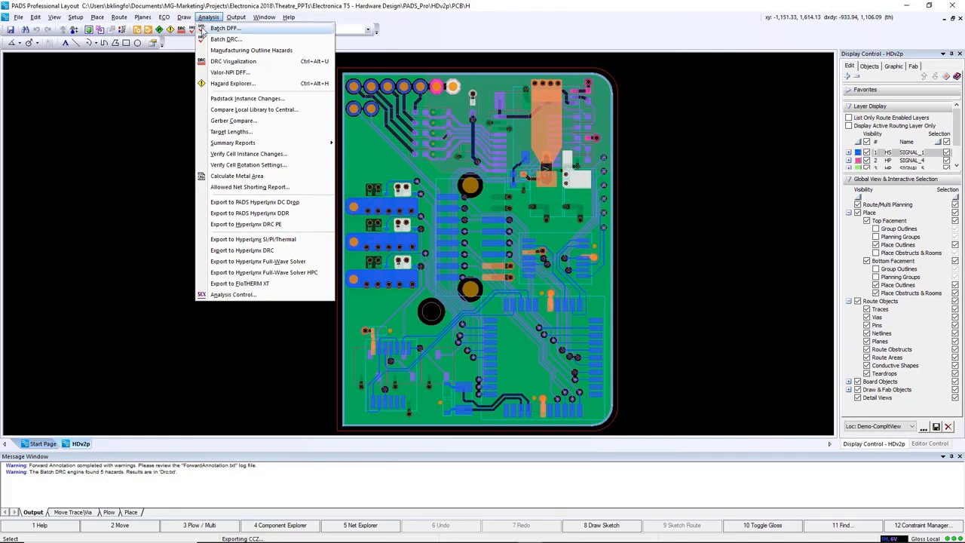
click(230, 83)
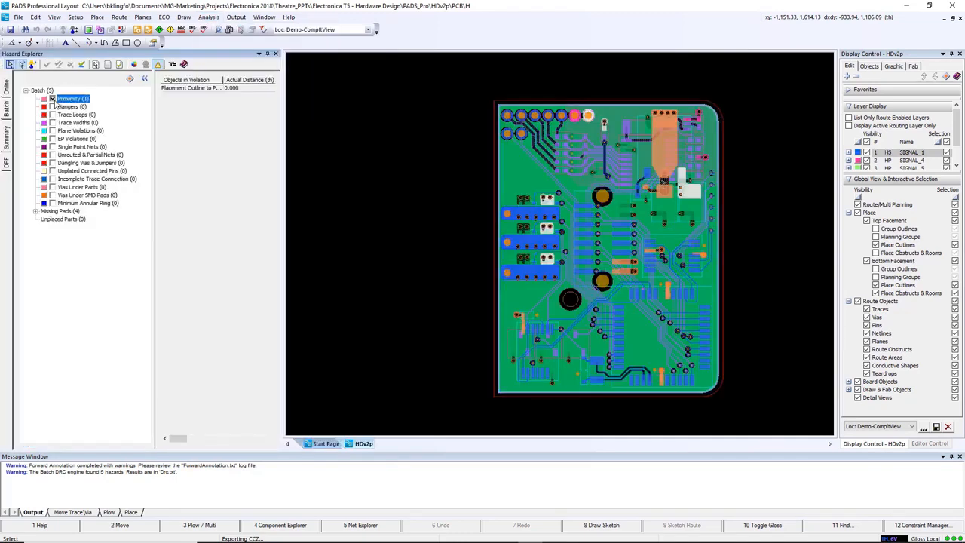
click(197, 88)
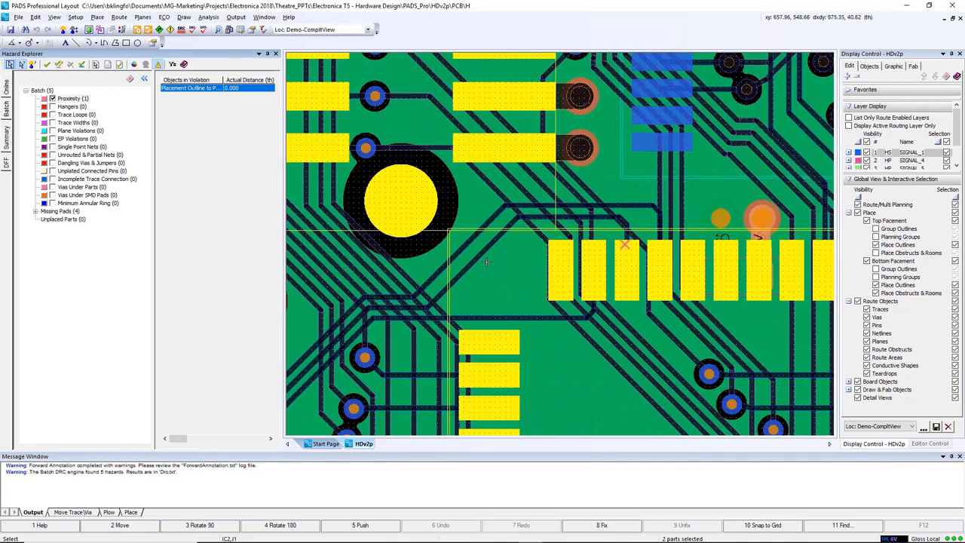
scroll(487, 262, down, 2)
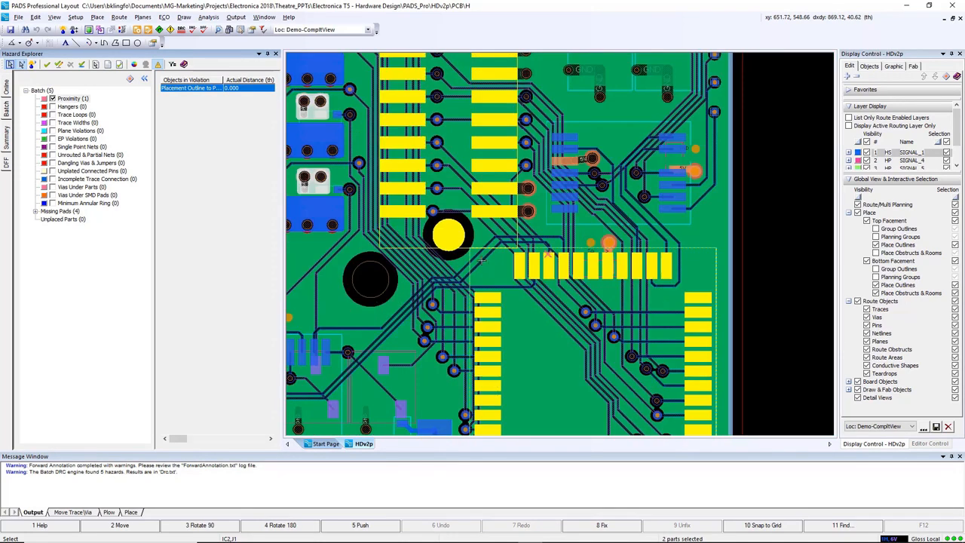
click(47, 65)
Step: Set up Batch DFF for the entire design with all analyses performed and all layers selected
click(7, 164)
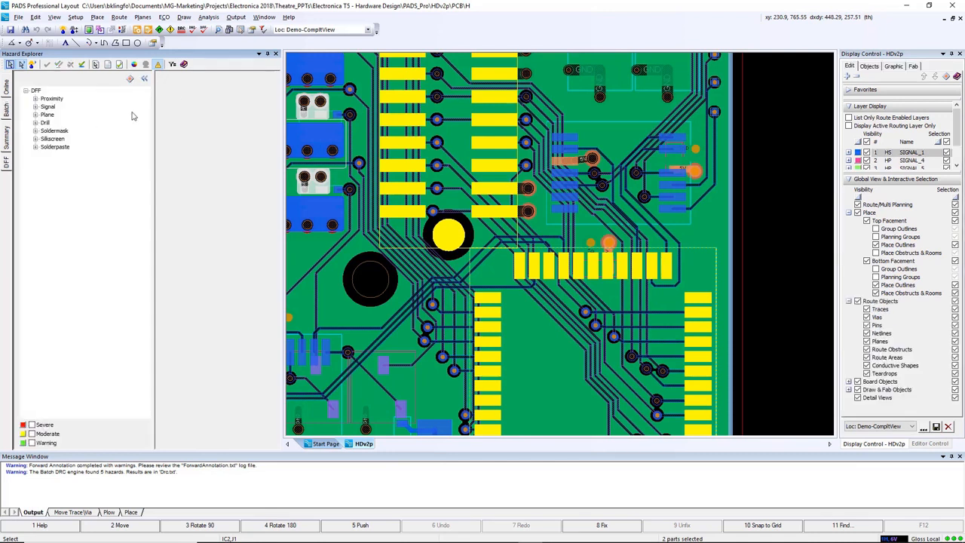
click(214, 21)
click(222, 28)
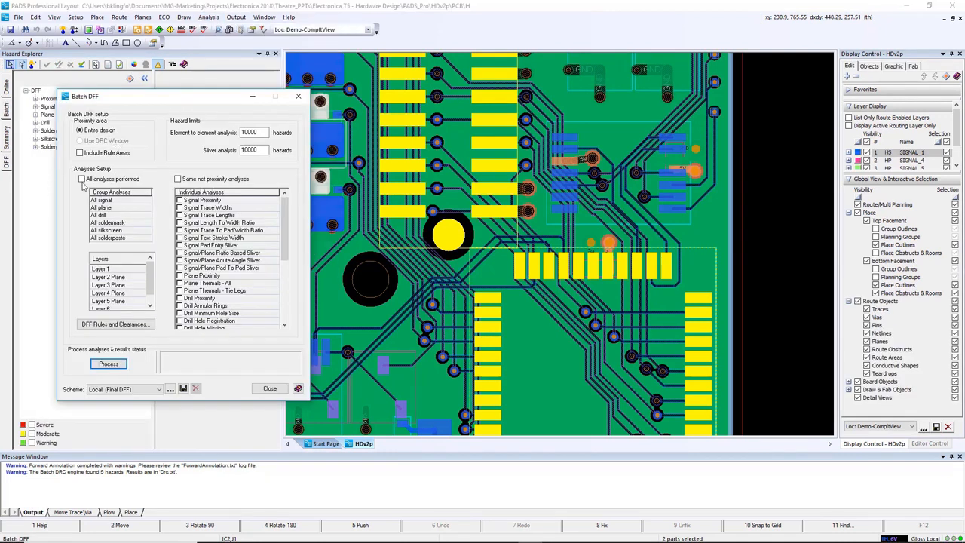
click(82, 179)
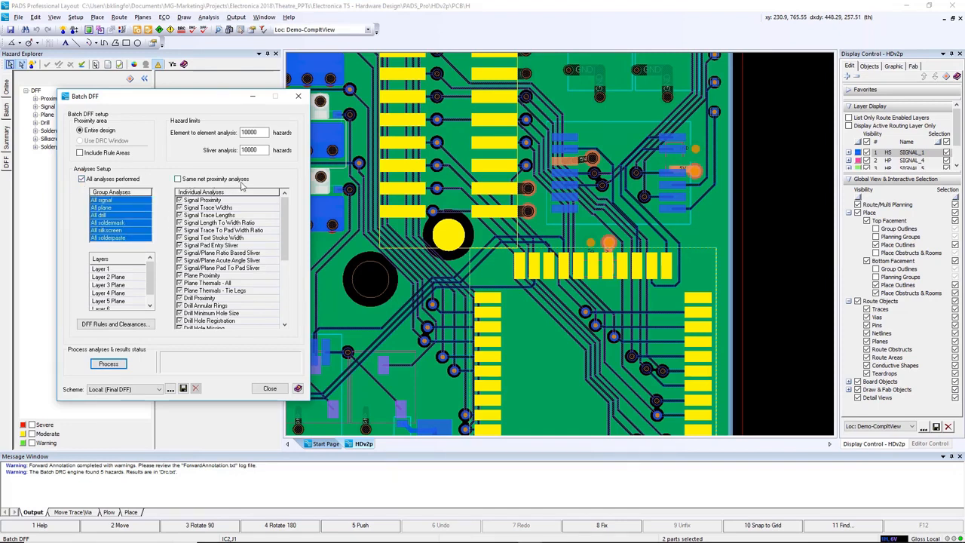
drag(284, 221, 285, 194)
click(124, 269)
double_click(125, 269)
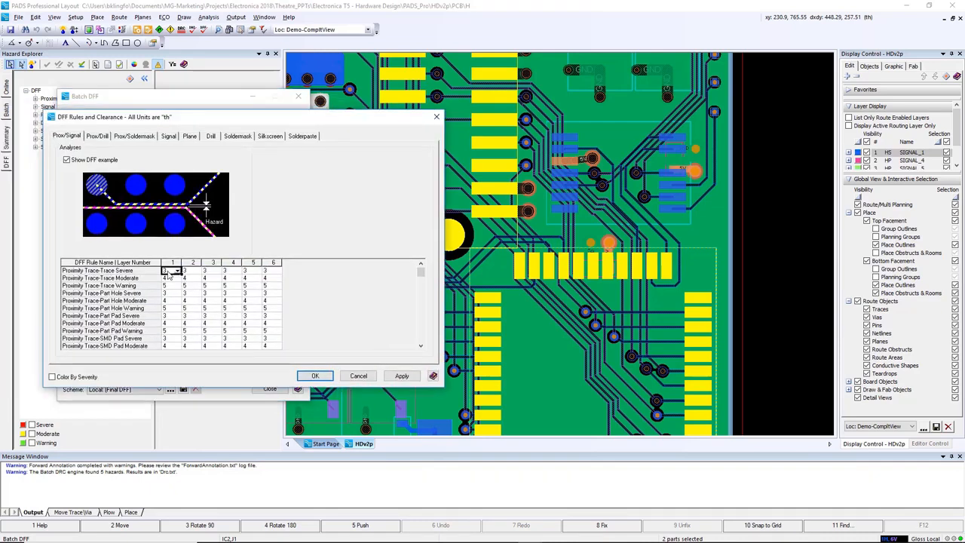
Step: Examine the DFF rules and clearances for proximity, signal, plane, drill, soldermask, silkscreen and solderpaste
click(193, 271)
click(97, 135)
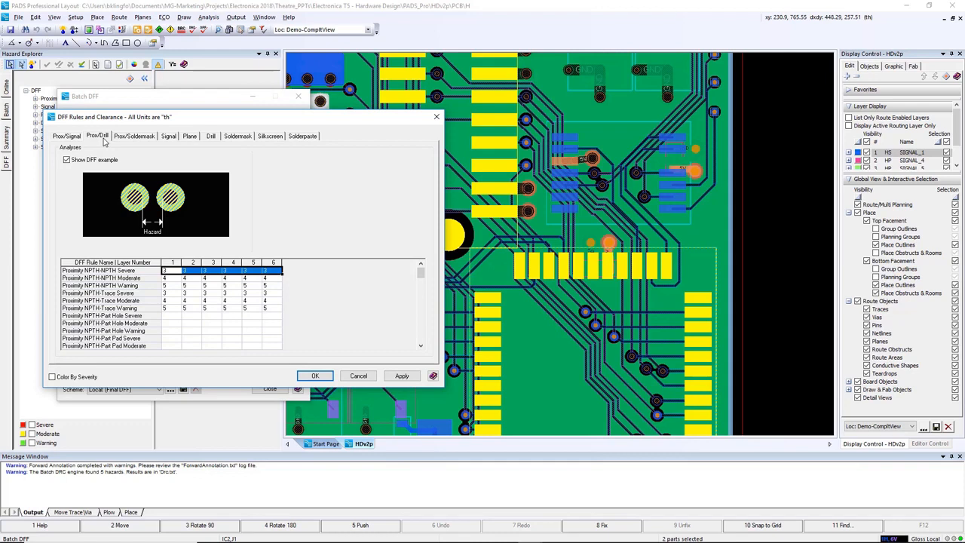
click(136, 136)
click(169, 136)
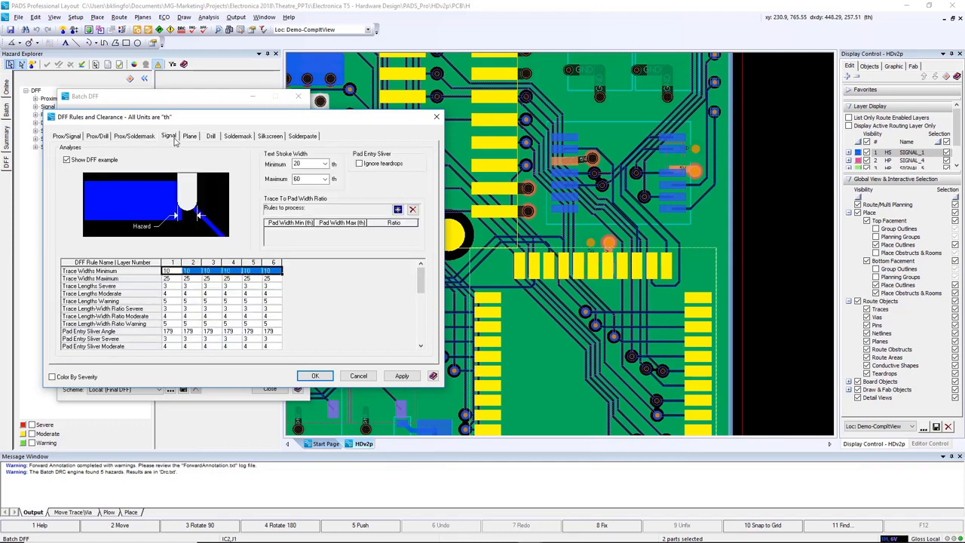
click(190, 138)
click(213, 139)
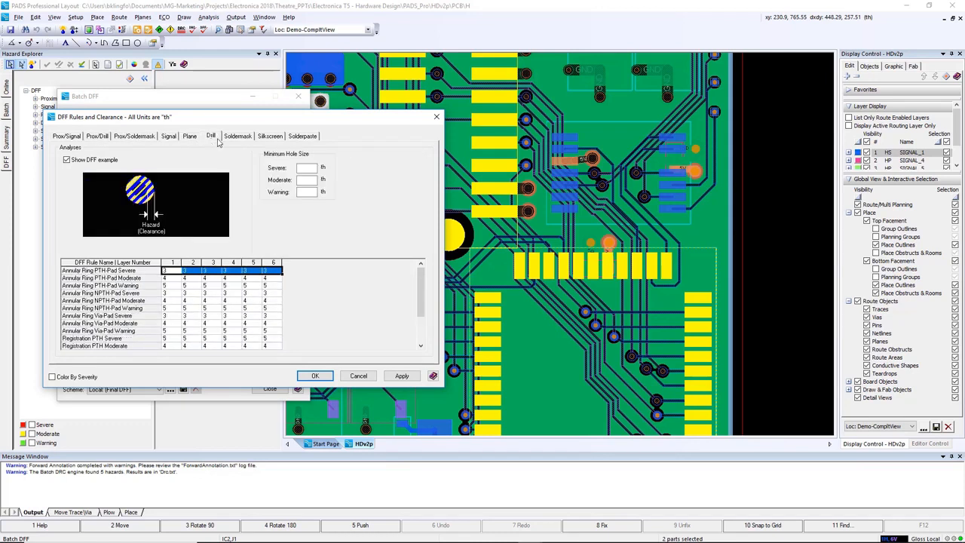
click(238, 140)
click(271, 139)
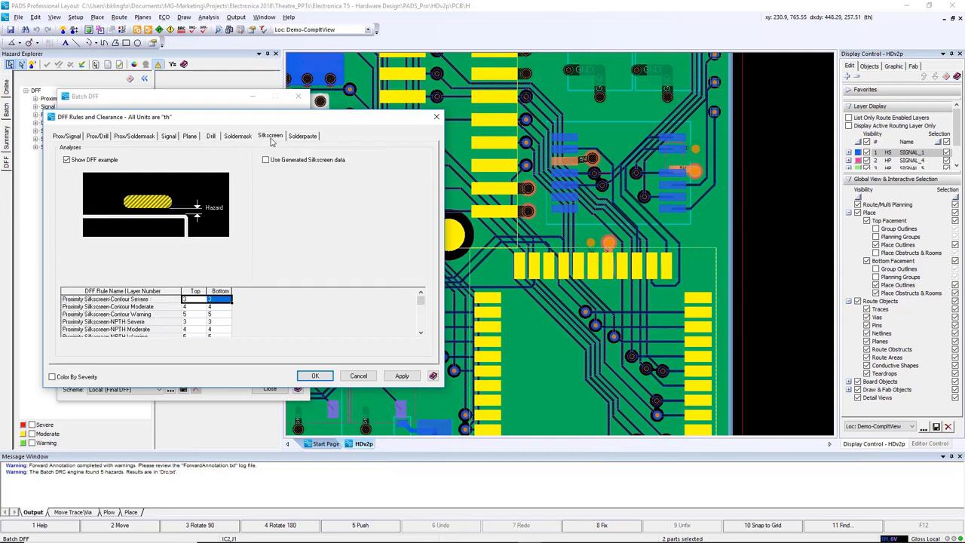
click(301, 136)
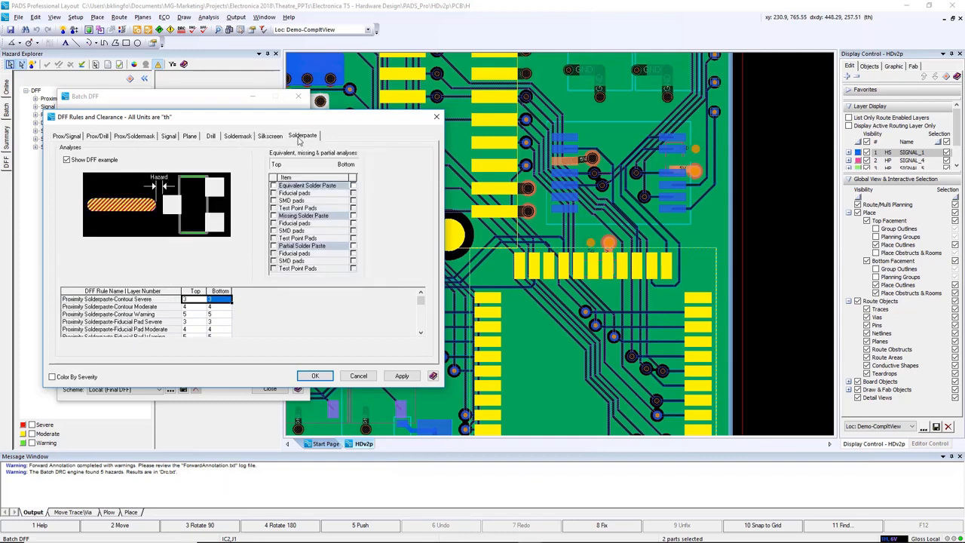
click(315, 375)
Step: Save the setup over the local (Final DFF) scheme and process the Batch DFF analyses
click(183, 388)
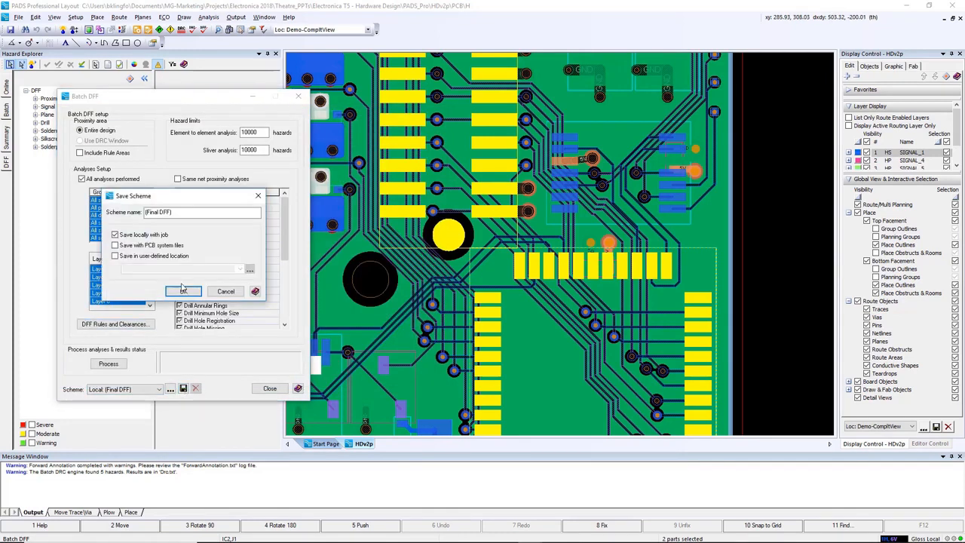
click(178, 213)
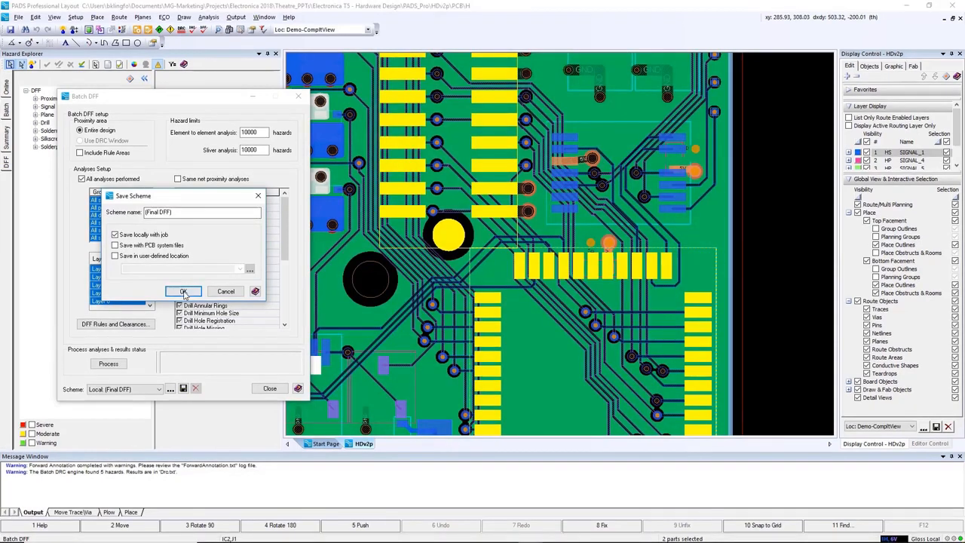
click(183, 292)
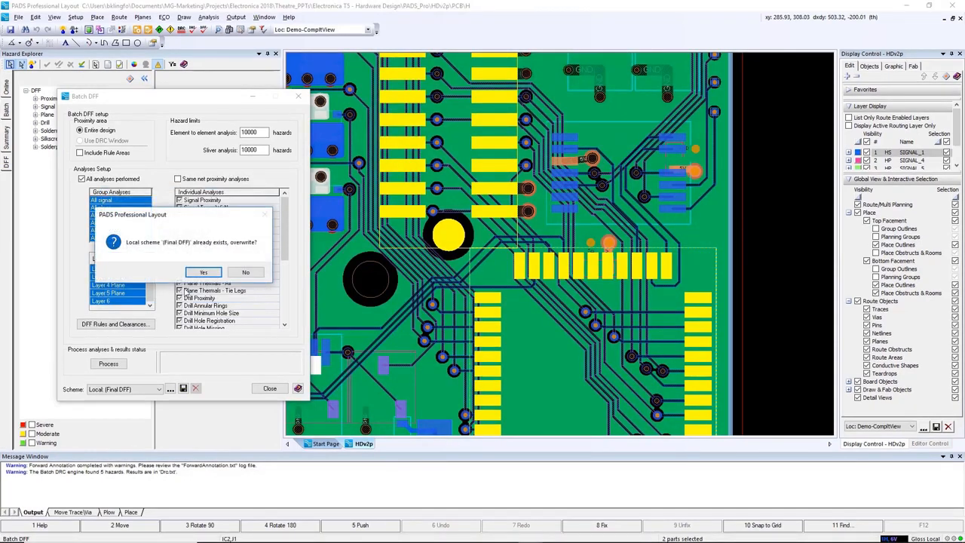
click(193, 277)
click(110, 364)
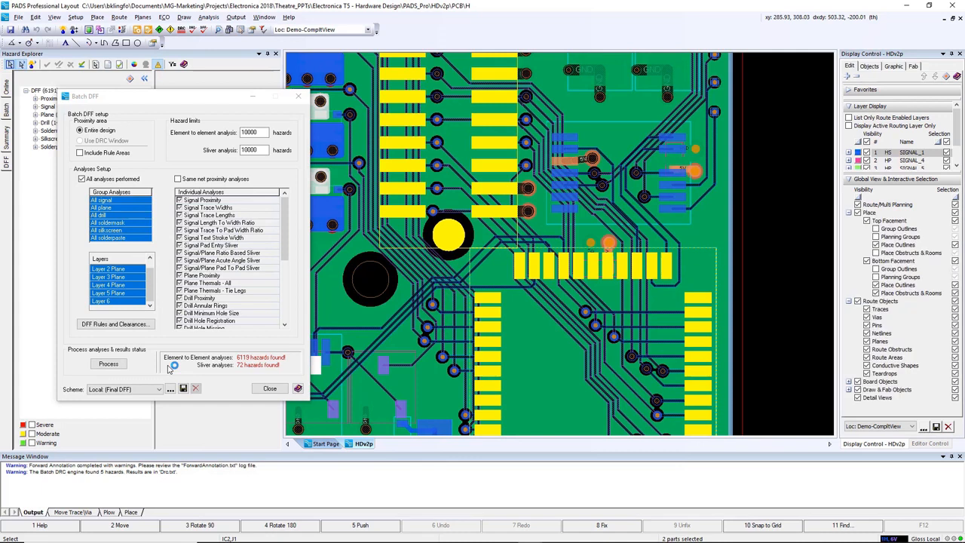
click(269, 388)
Step: List the DFF soldermask proximity hazards and move the $1N998_CONTROLLER trace away from the 5V via at the last hazard
click(36, 99)
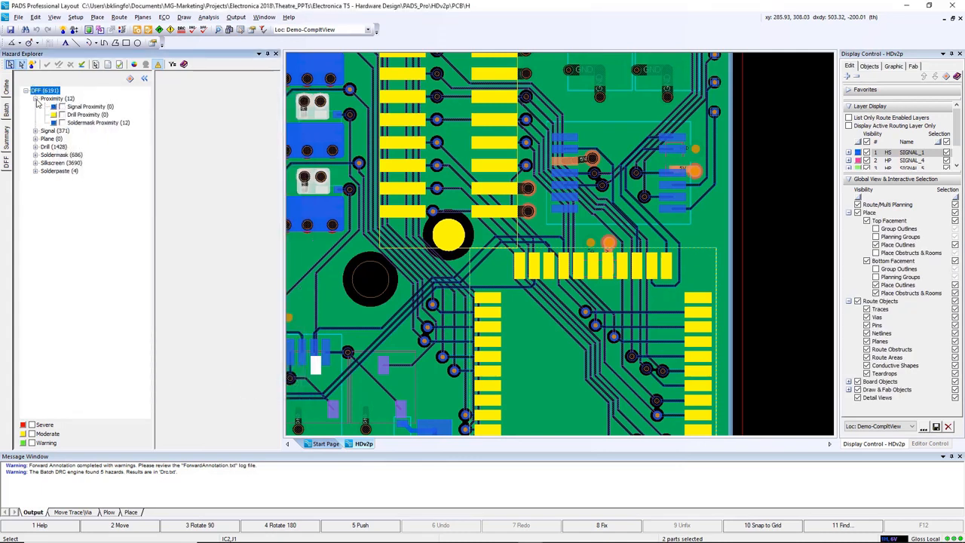
click(75, 108)
click(76, 123)
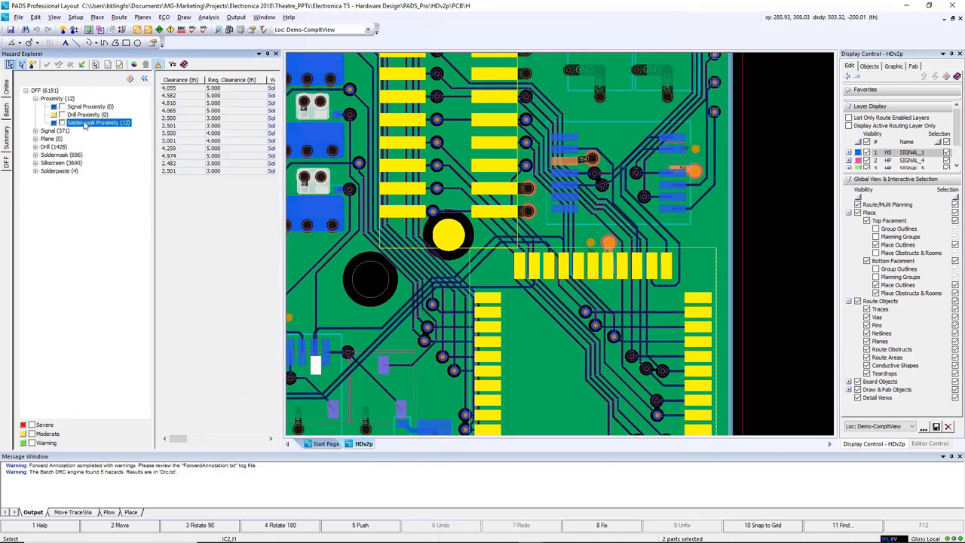
click(188, 172)
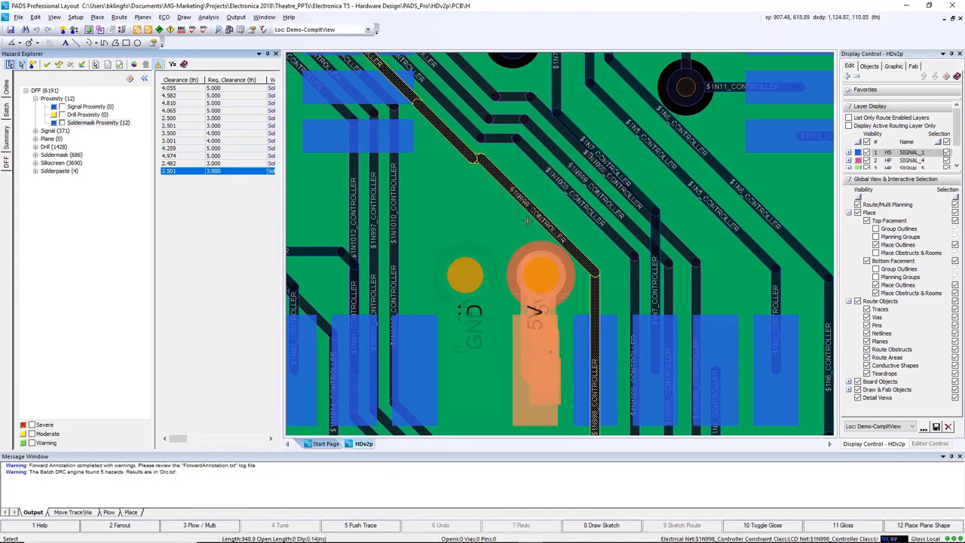
scroll(534, 220, up, 4)
scroll(533, 220, down, 4)
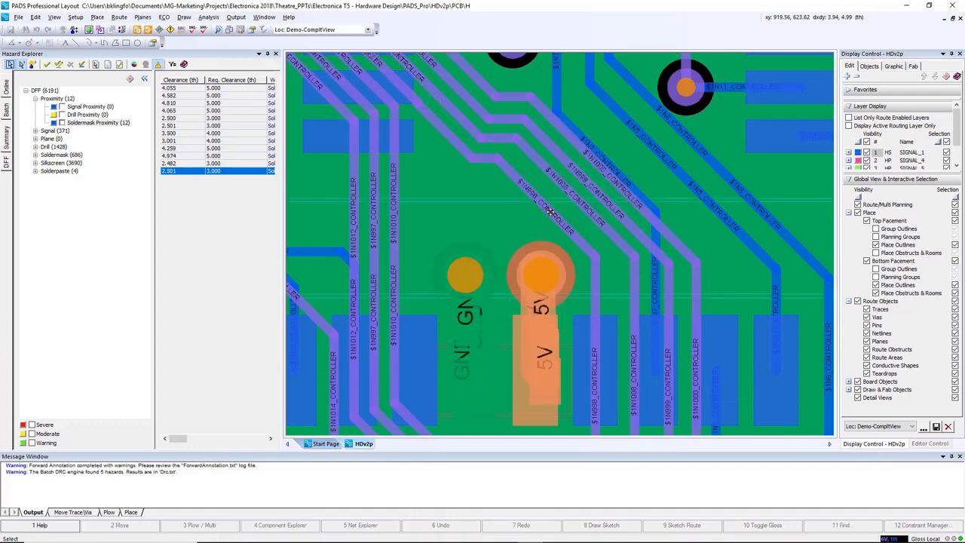
Step: Locate the soldermask proximity hazard with 2.482 th clearance and reposition the $1N1000_CONTROLLER trace beside the GND vias
click(189, 164)
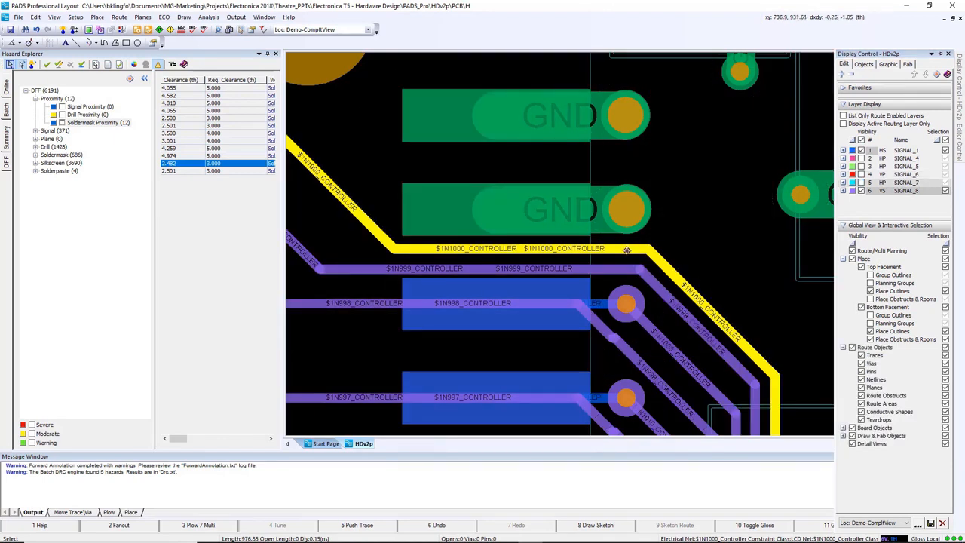
drag(626, 249, 632, 162)
drag(652, 178, 661, 172)
drag(671, 221, 702, 221)
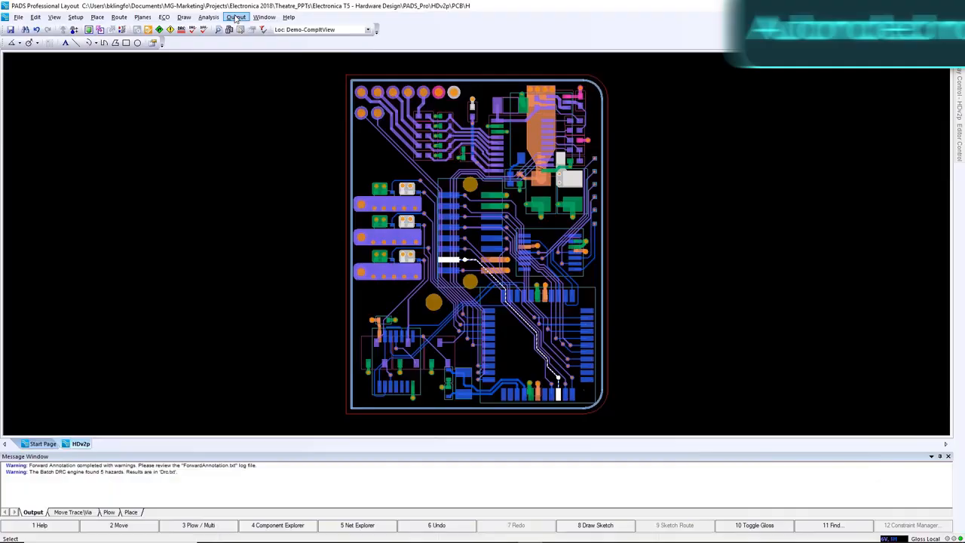
Step: Generate the manufacturing output with CCZOut.eccz included and previously generated files deleted, using the Top_MOA scheme
click(236, 17)
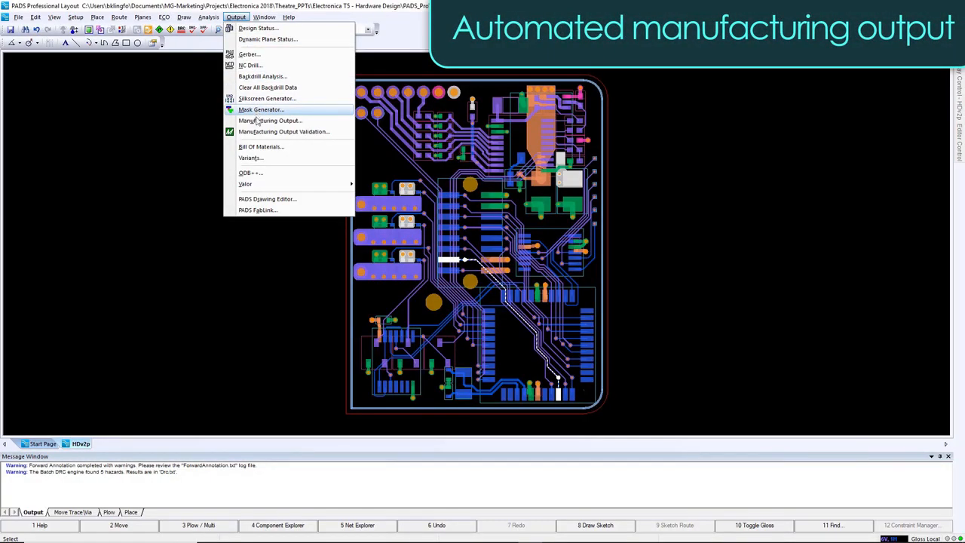
click(264, 120)
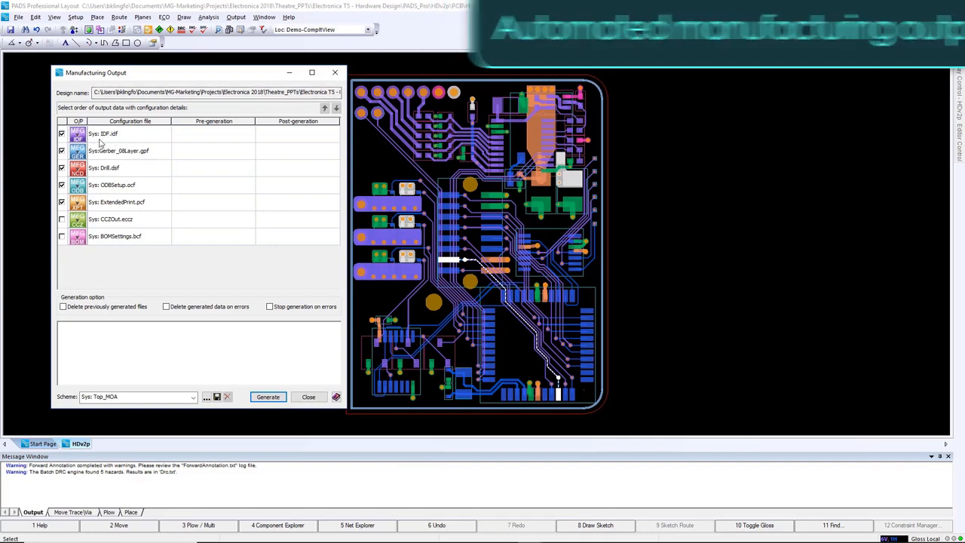
click(62, 218)
click(63, 306)
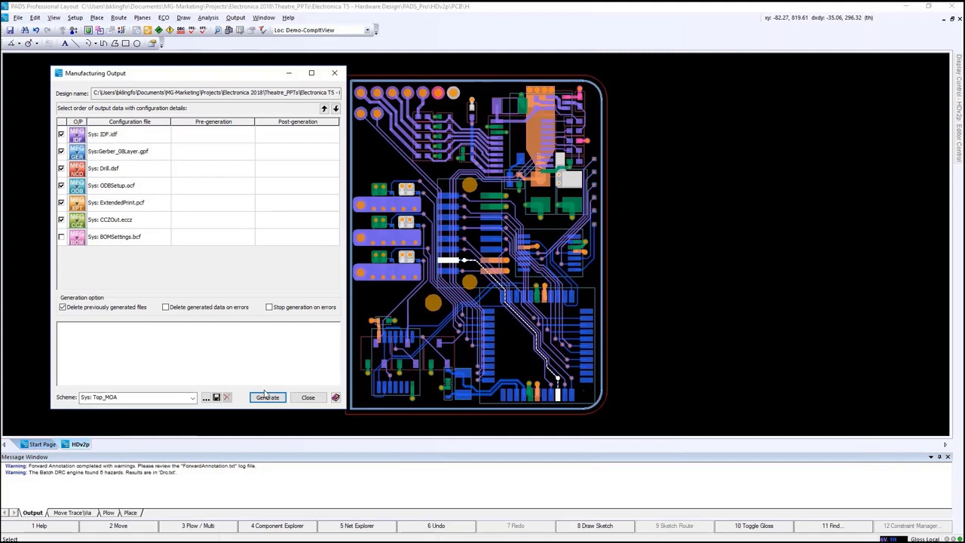
click(267, 396)
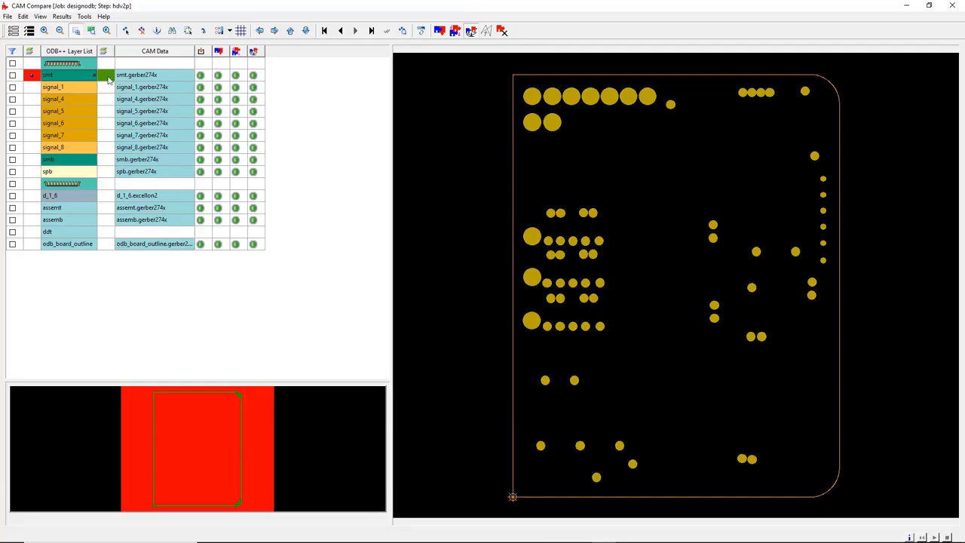
Step: In CAM Compare, compare the ODB++ smt and signal_1 layers with their Gerber counterparts
click(110, 77)
click(110, 77)
click(73, 78)
click(70, 89)
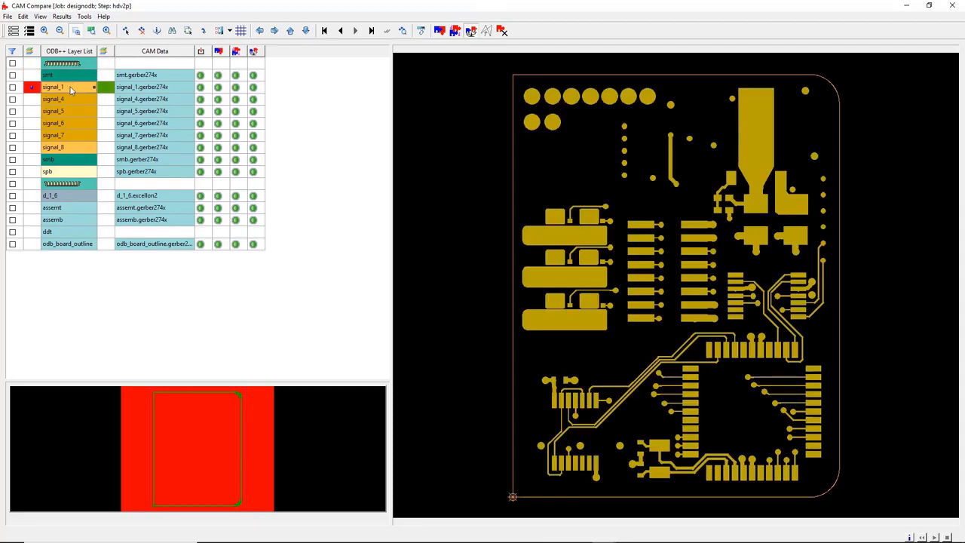
click(109, 89)
click(106, 89)
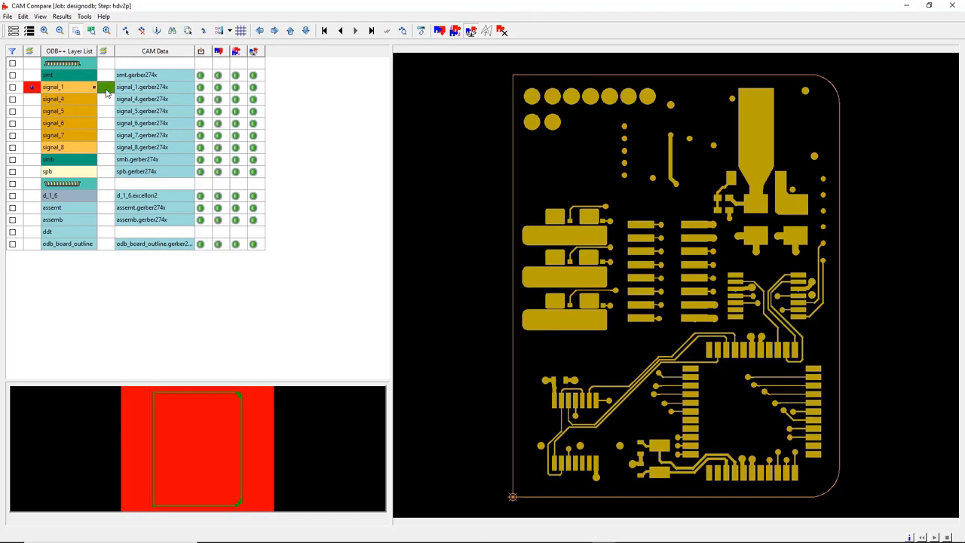